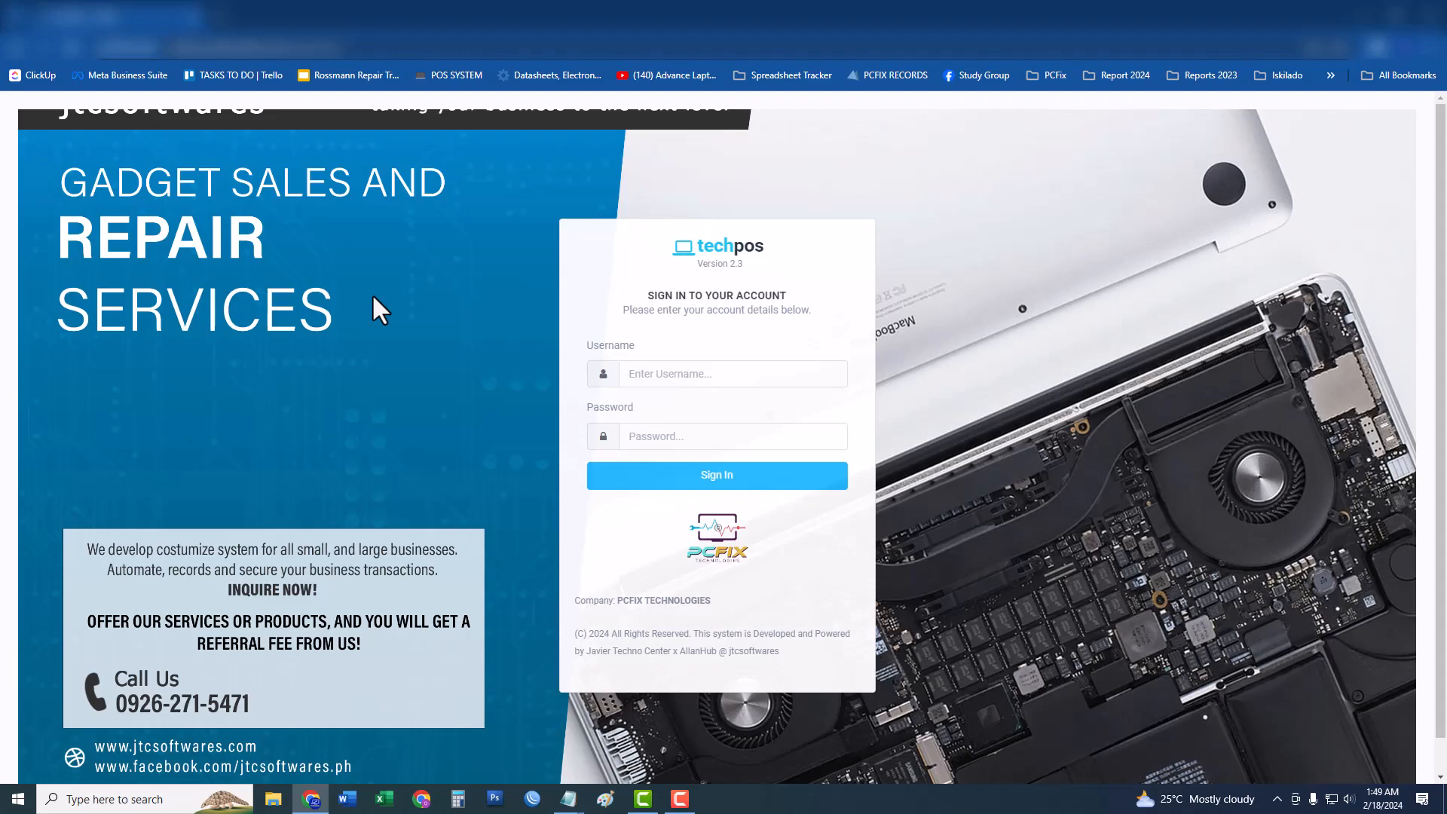
Show the saved PCFix bookmark links from Chrome's bookmarks bar.
left_click(1331, 75)
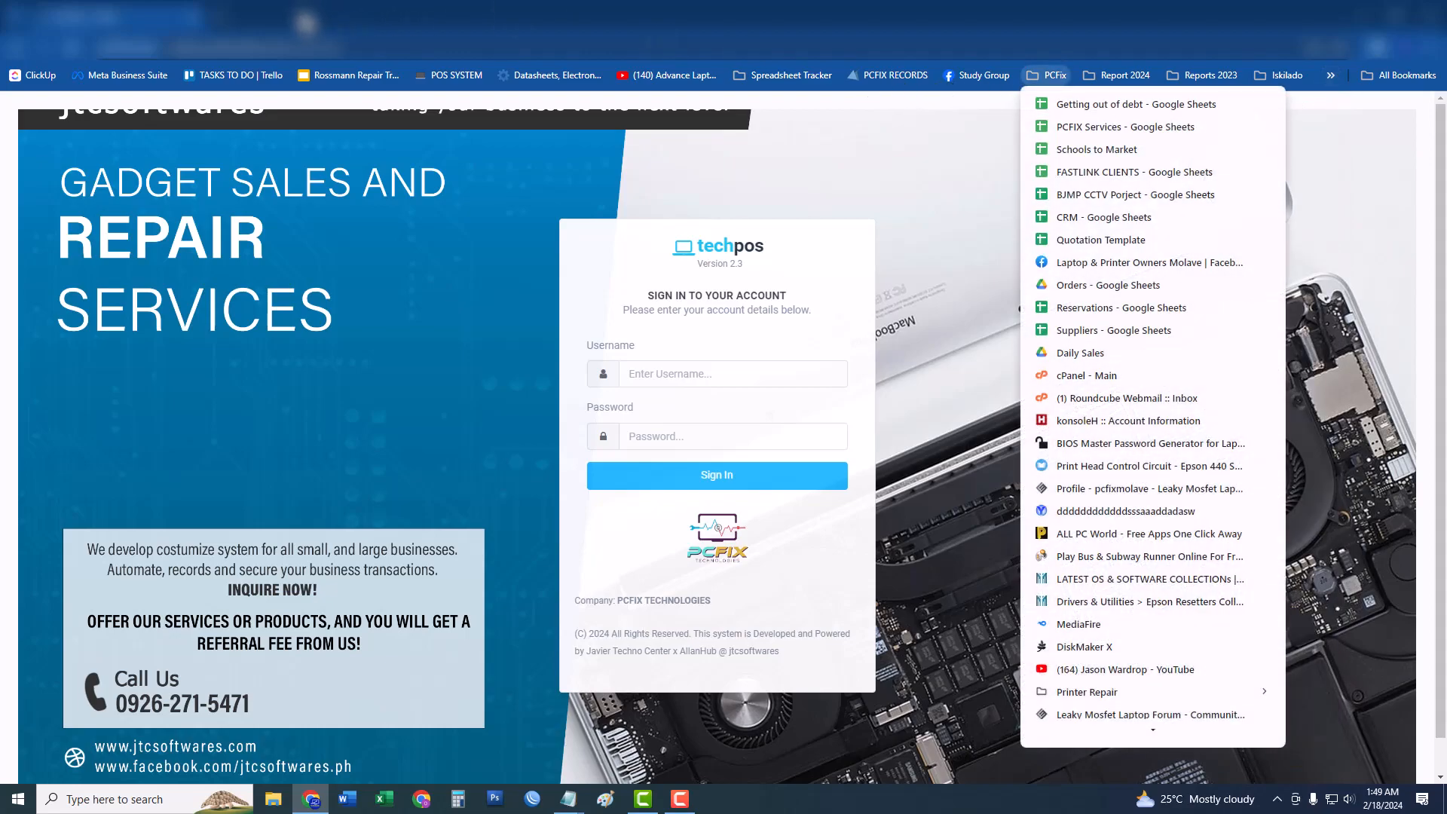
left_click(221, 15)
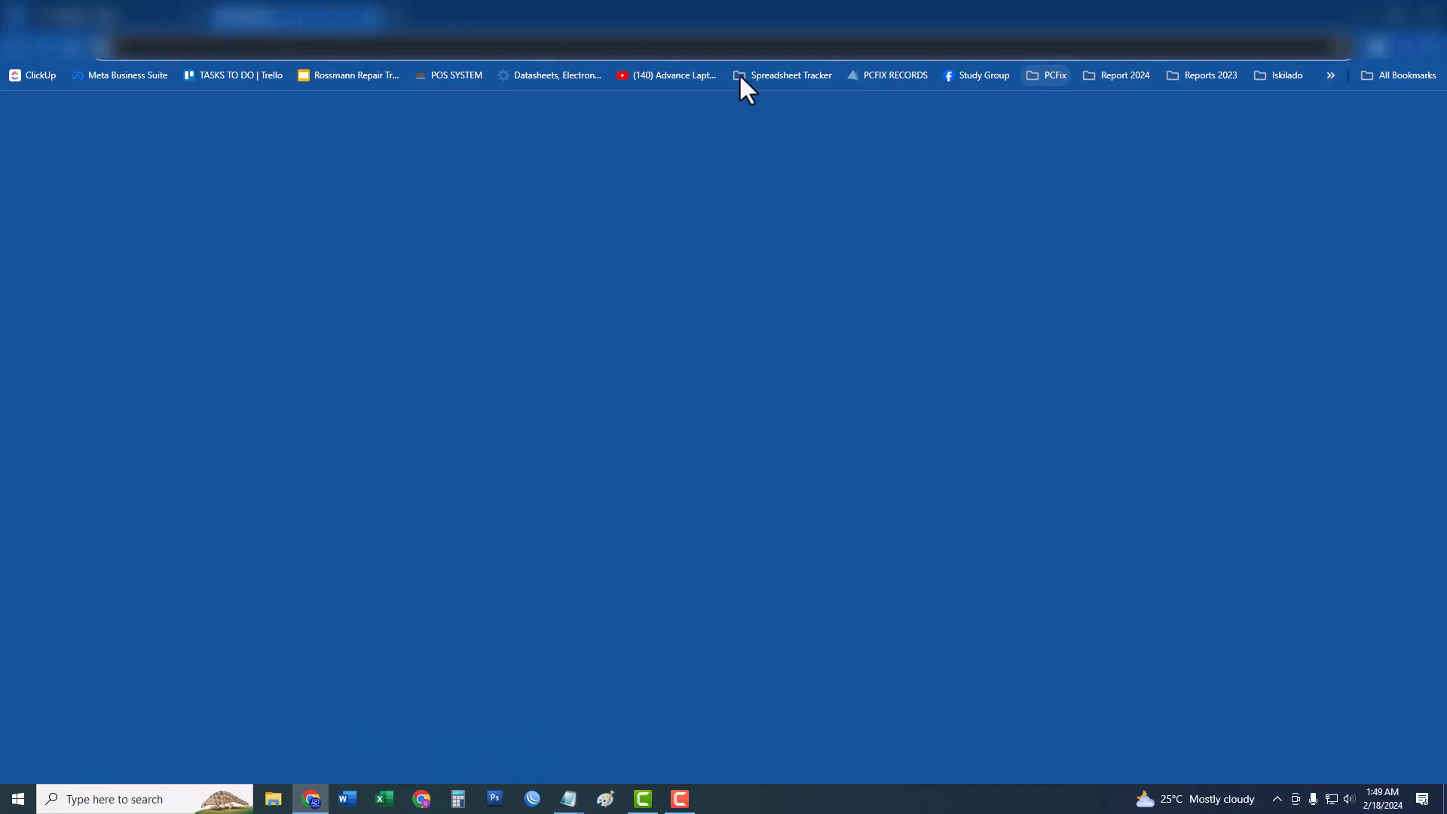
left_click(883, 75)
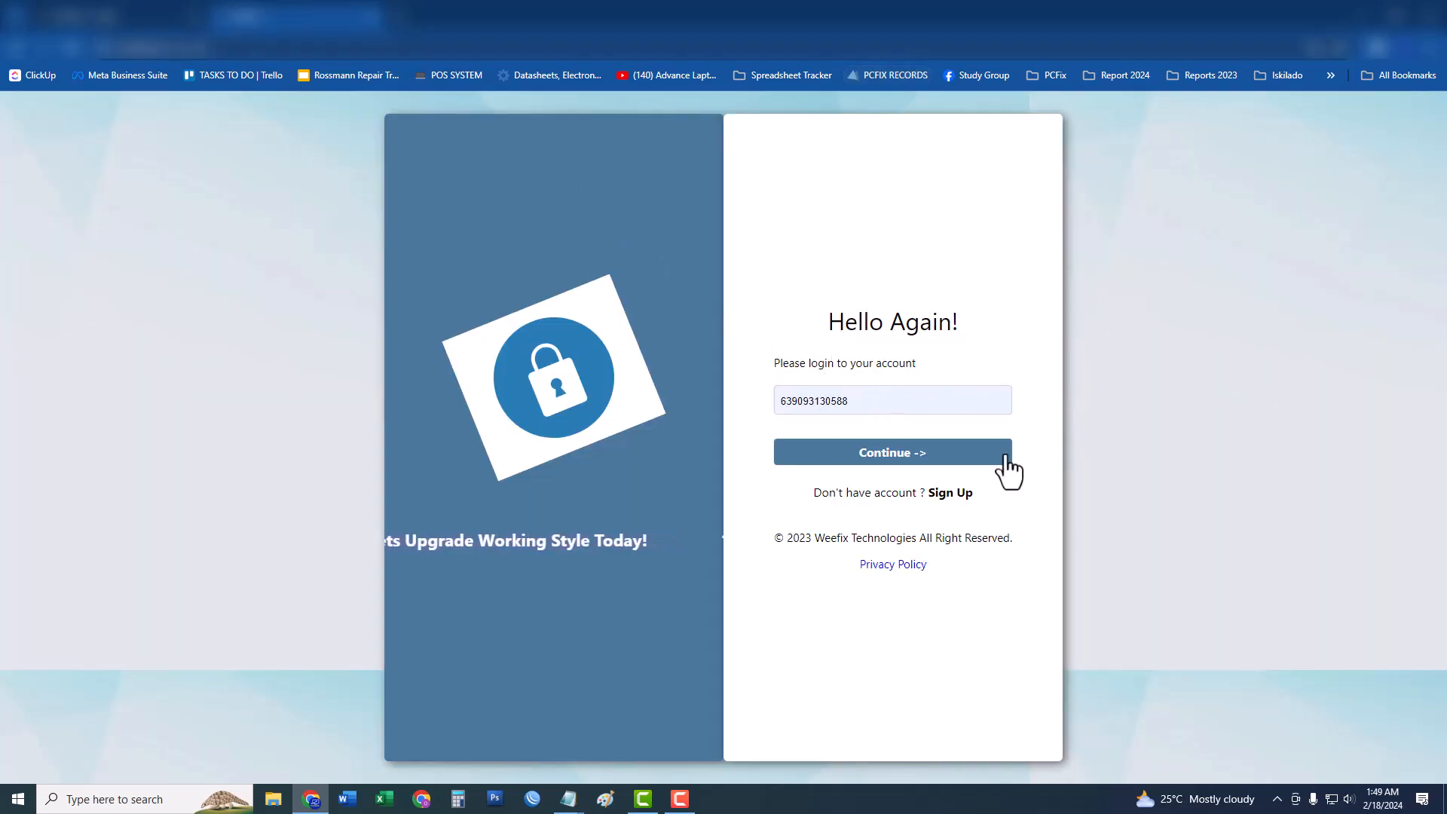
left_click(1114, 440)
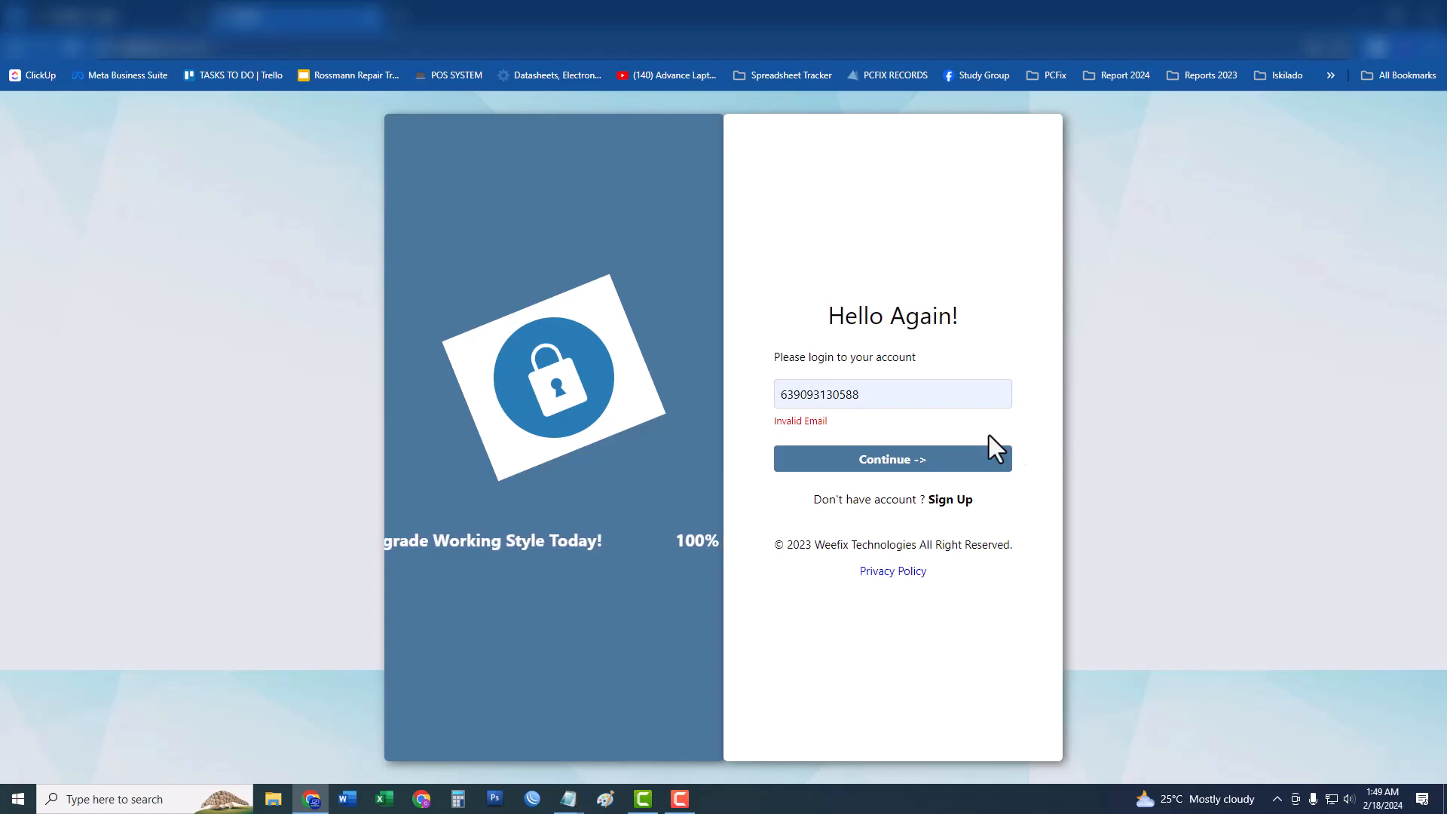
left_click(371, 16)
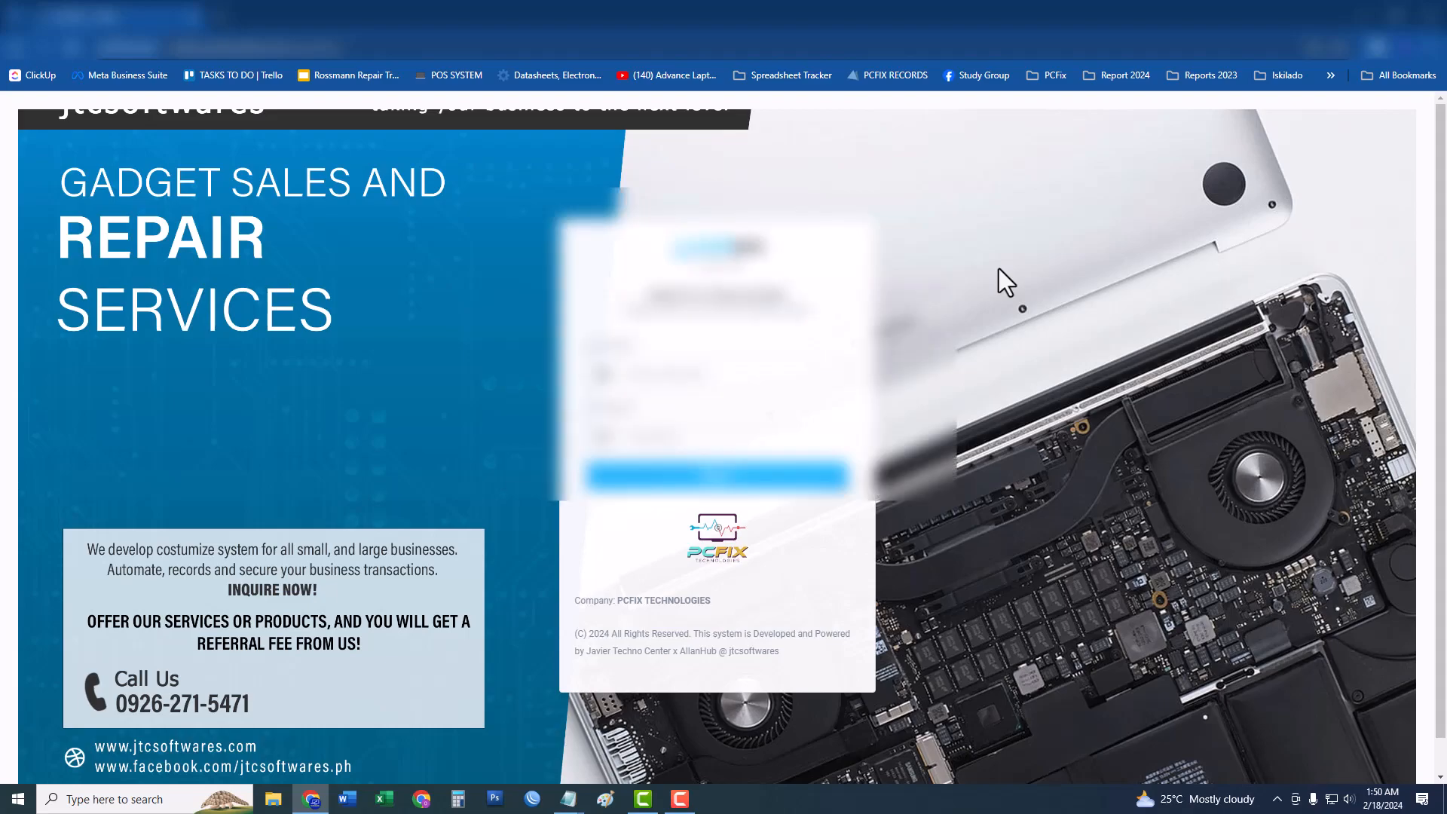
Sign in to techpos using the saved login.
left_click(810, 371)
left_click(801, 422)
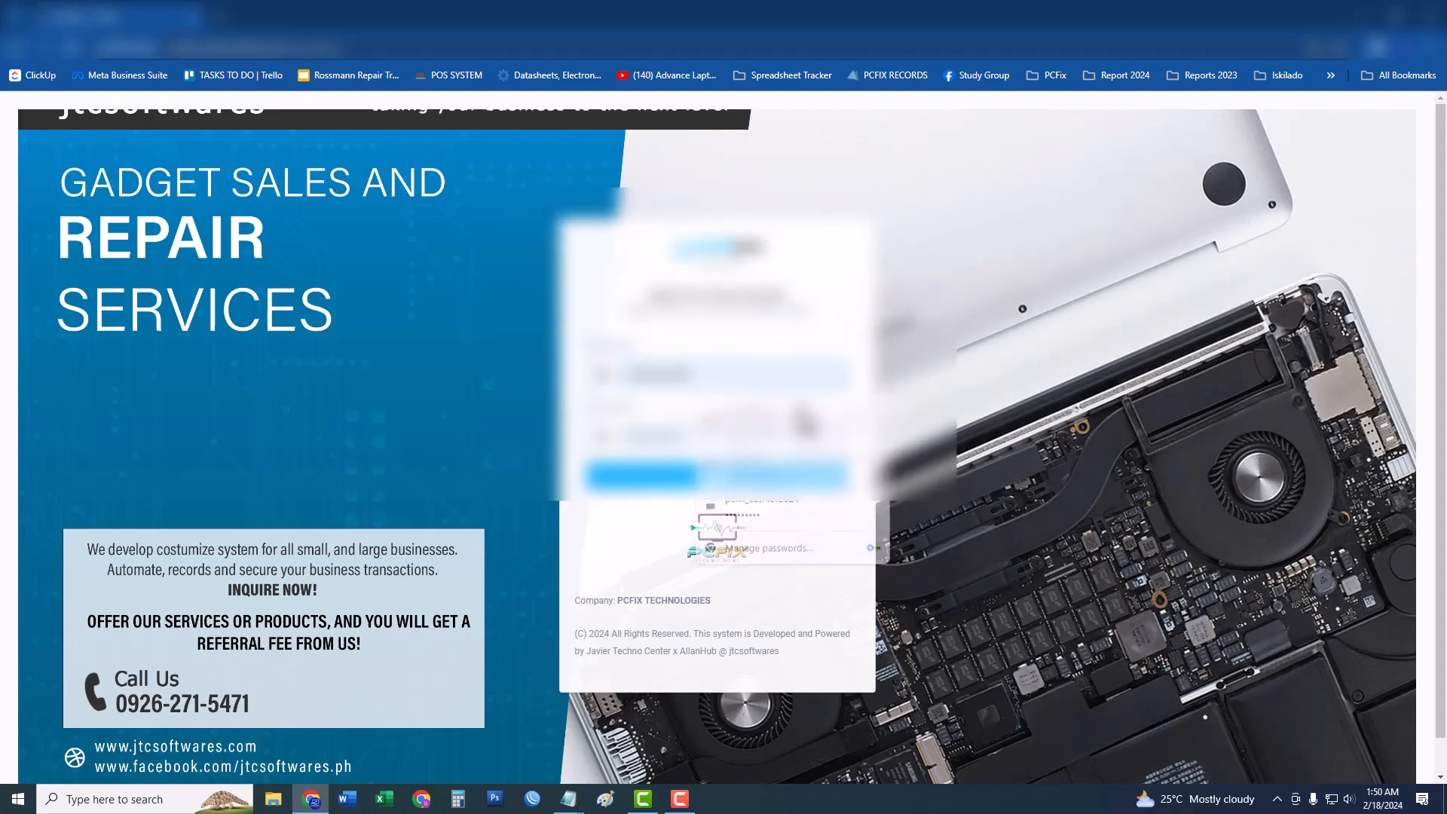
left_click(764, 485)
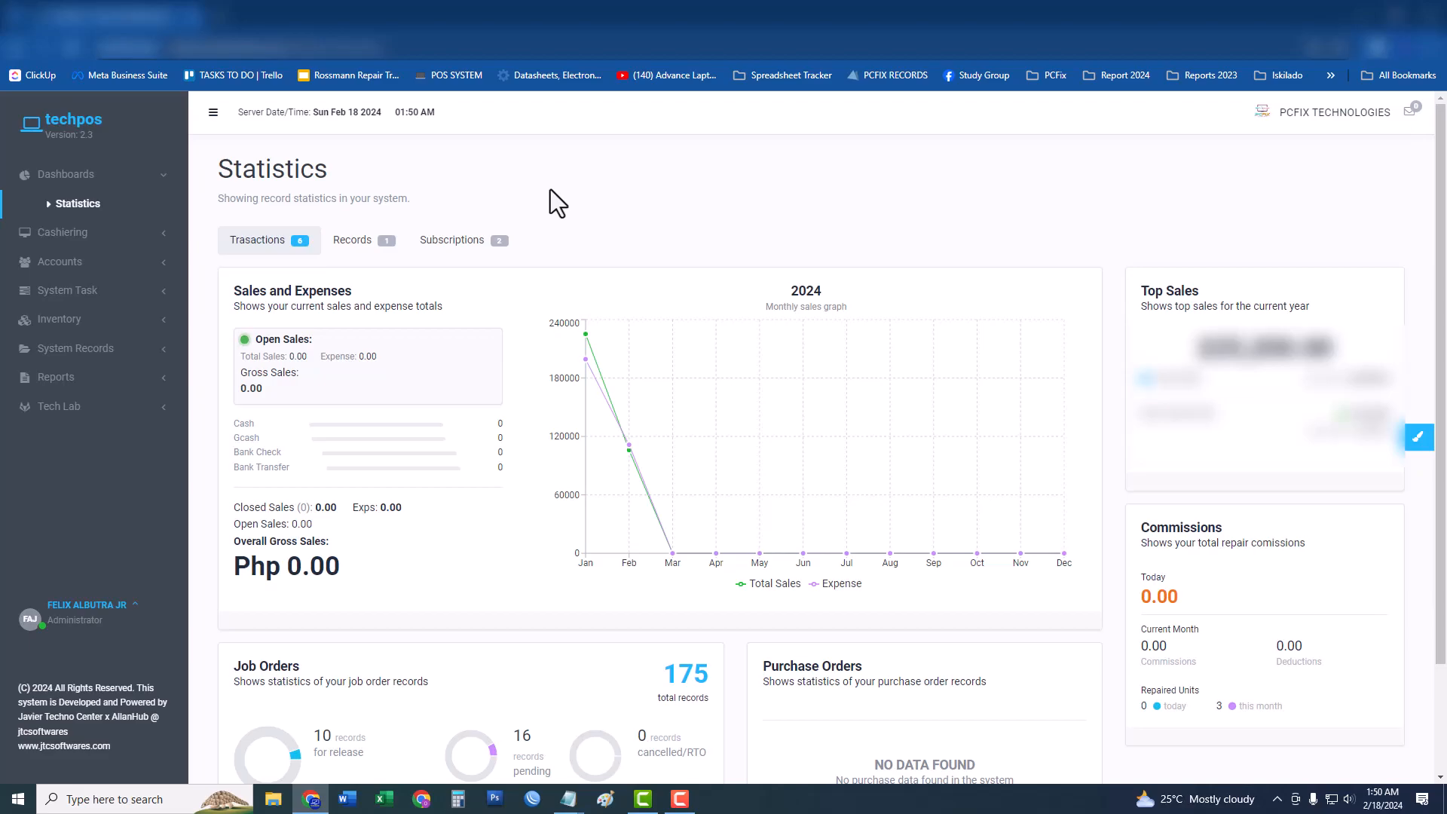
Expand Cashiering and bring up the POS beginning-cash screen.
left_click_drag(219, 177, 336, 175)
left_click(146, 235)
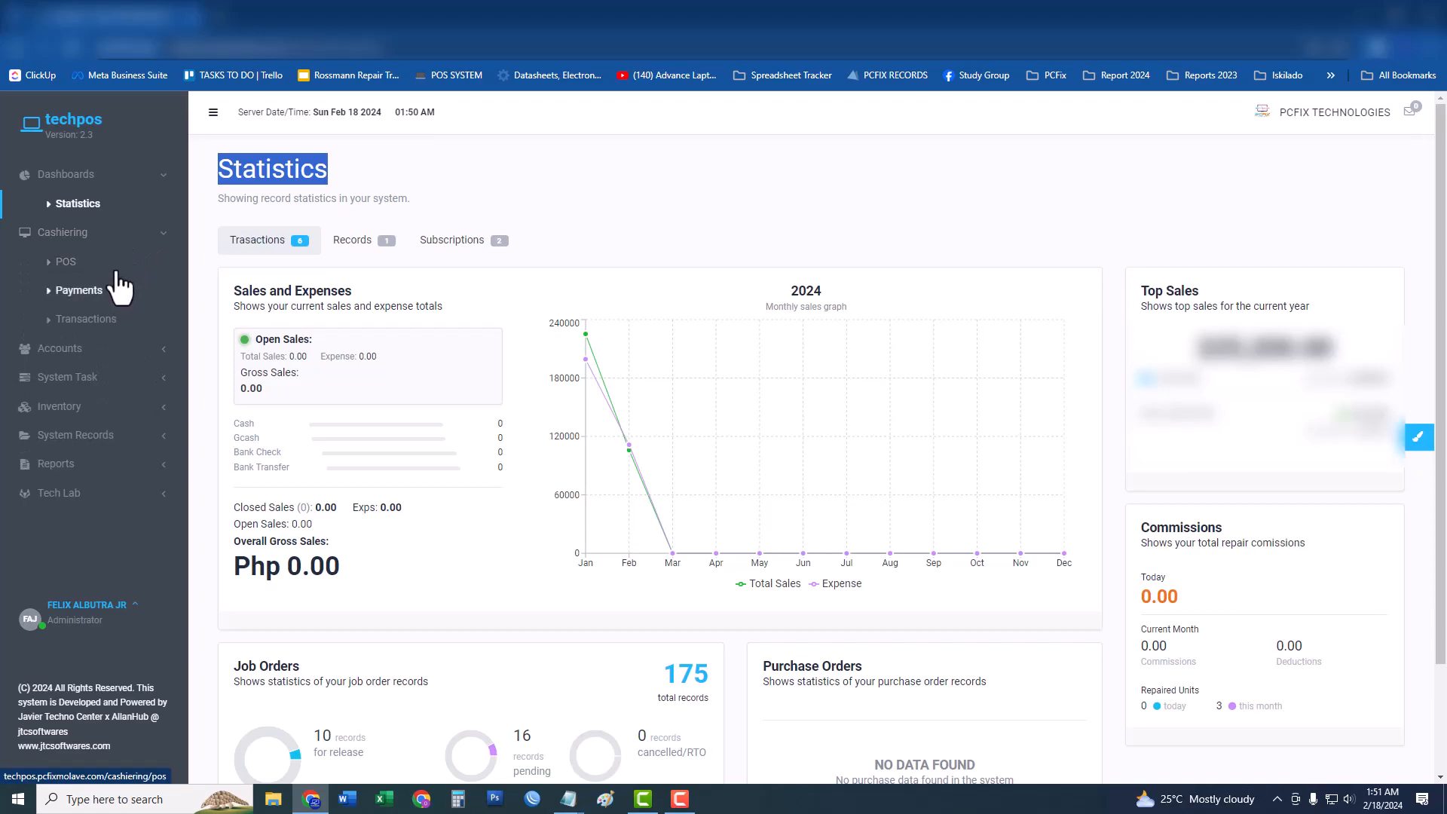
left_click(119, 265)
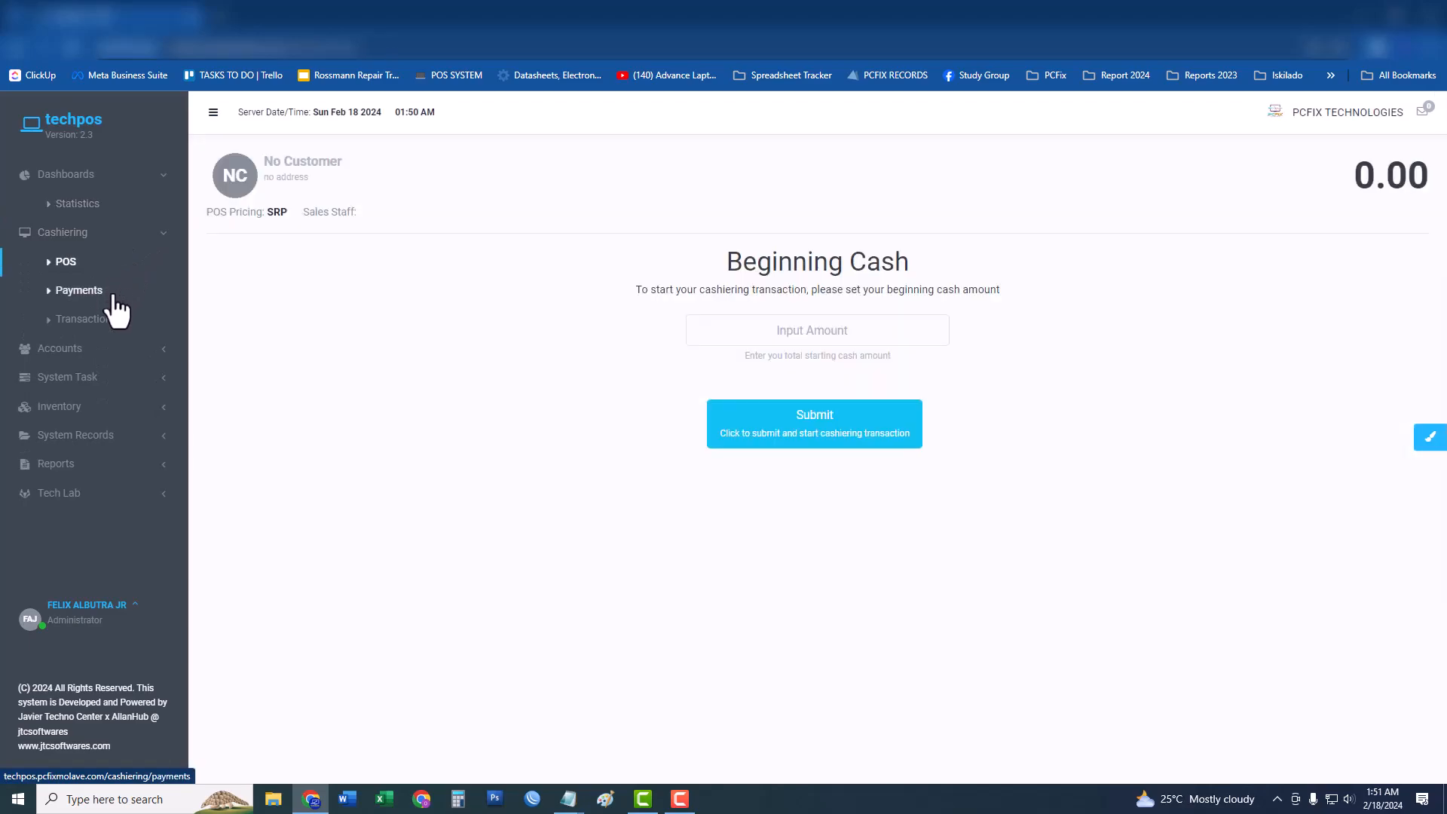
Check the Payments and Transactions pages, then go to Customers under Accounts.
left_click(115, 296)
left_click(113, 267)
left_click(116, 300)
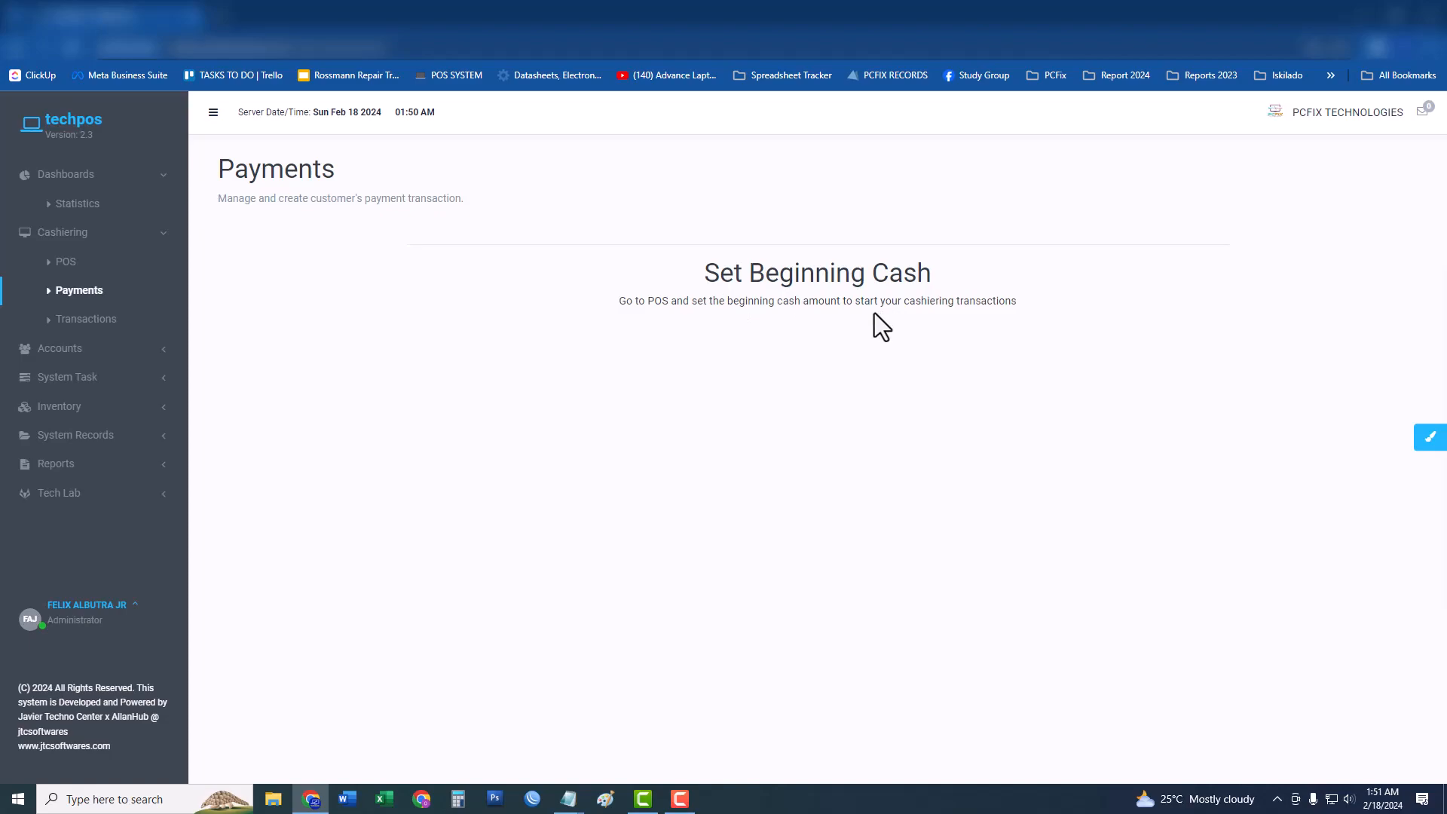
left_click(96, 320)
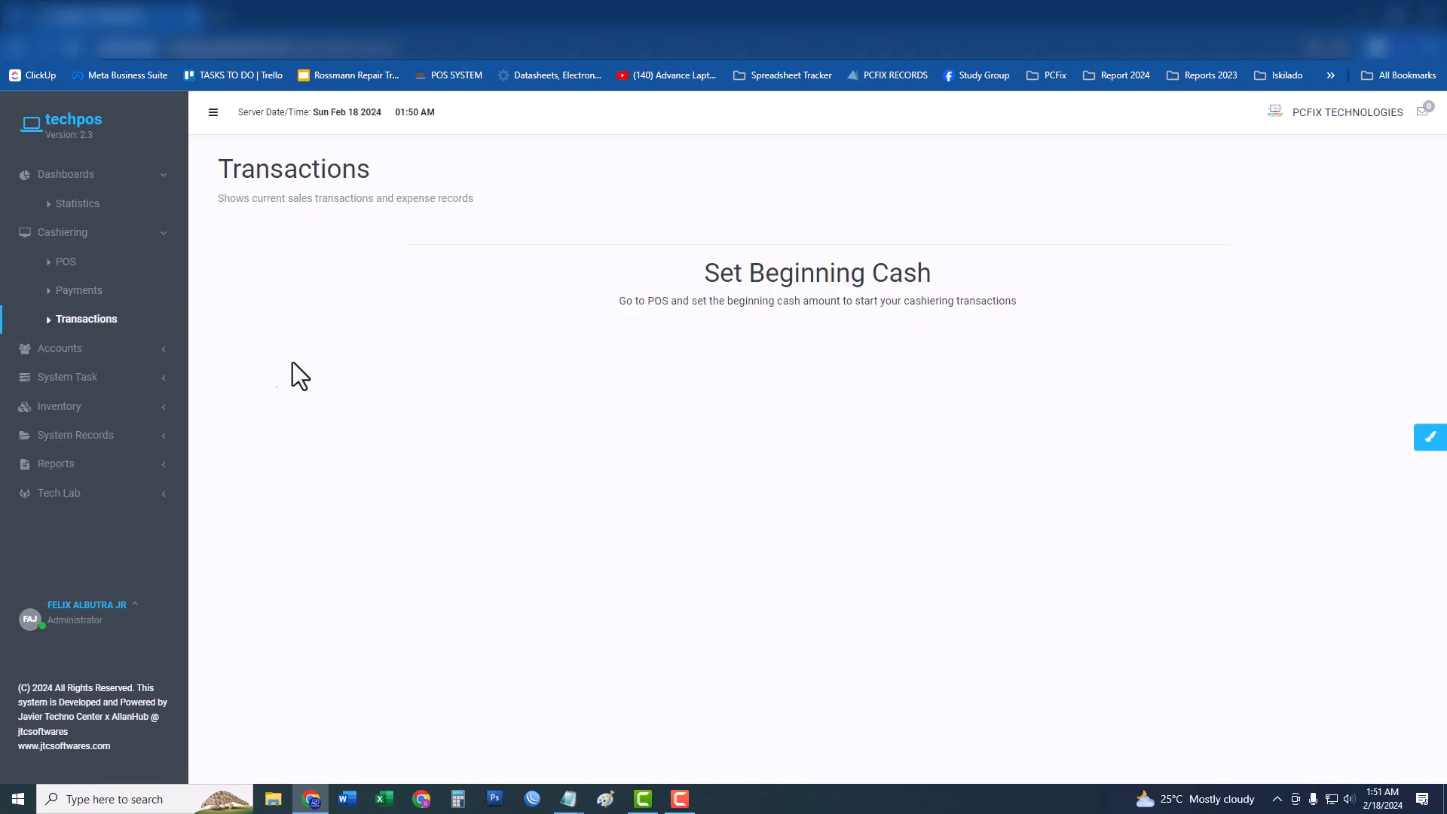
left_click(140, 353)
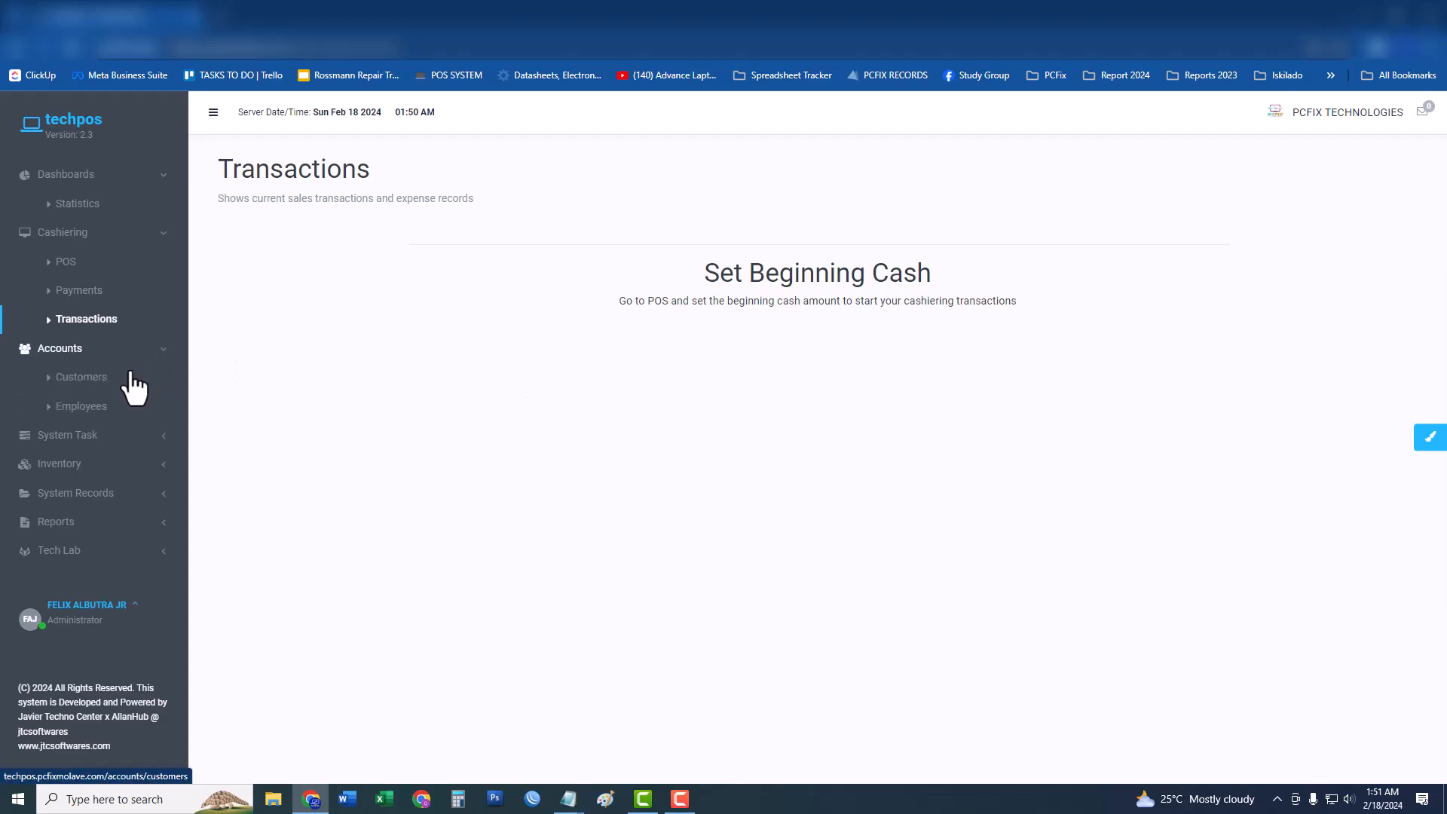
left_click(134, 373)
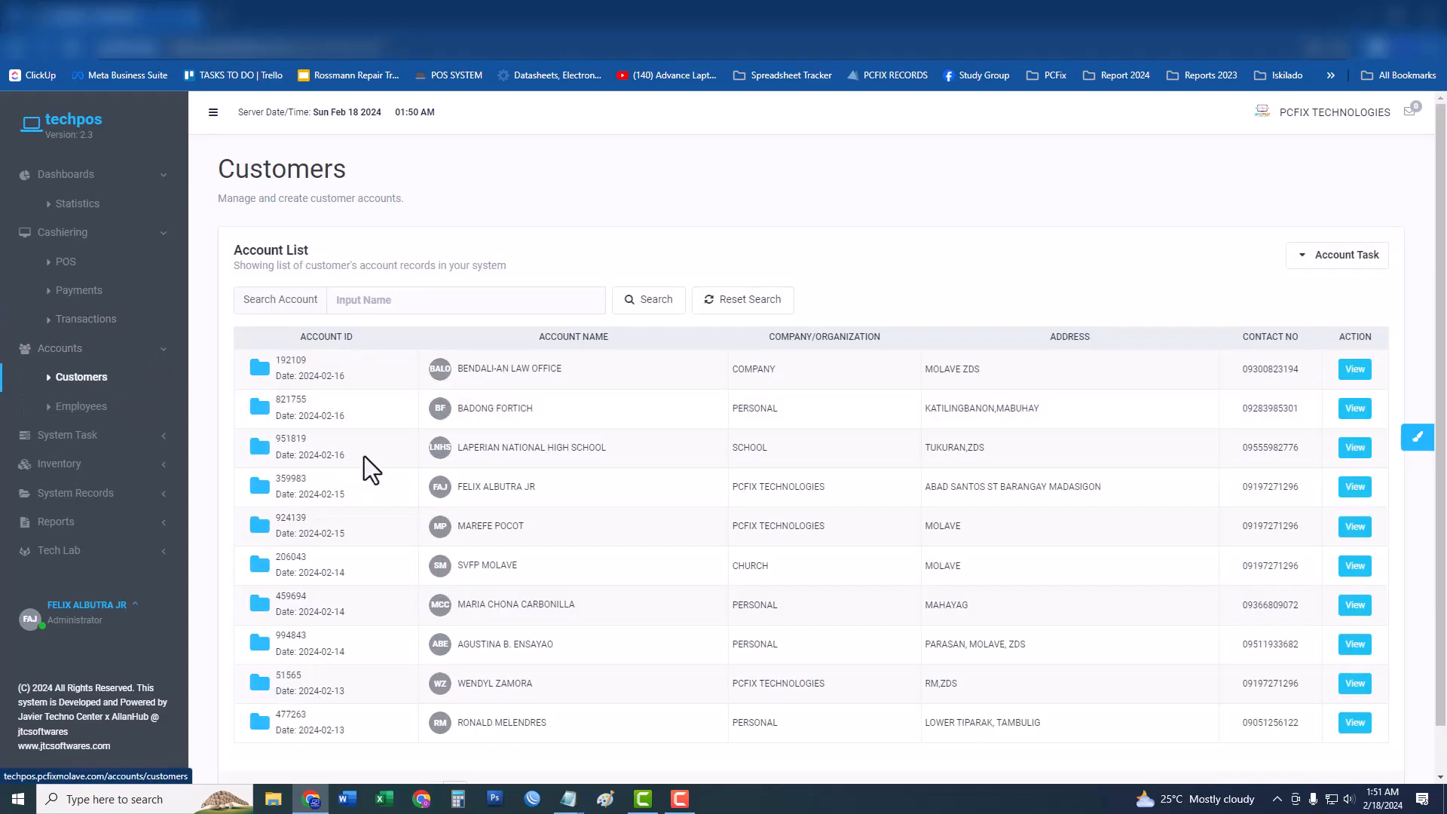
Review the Employees account list under Accounts.
scroll(368, 439, "down", 1)
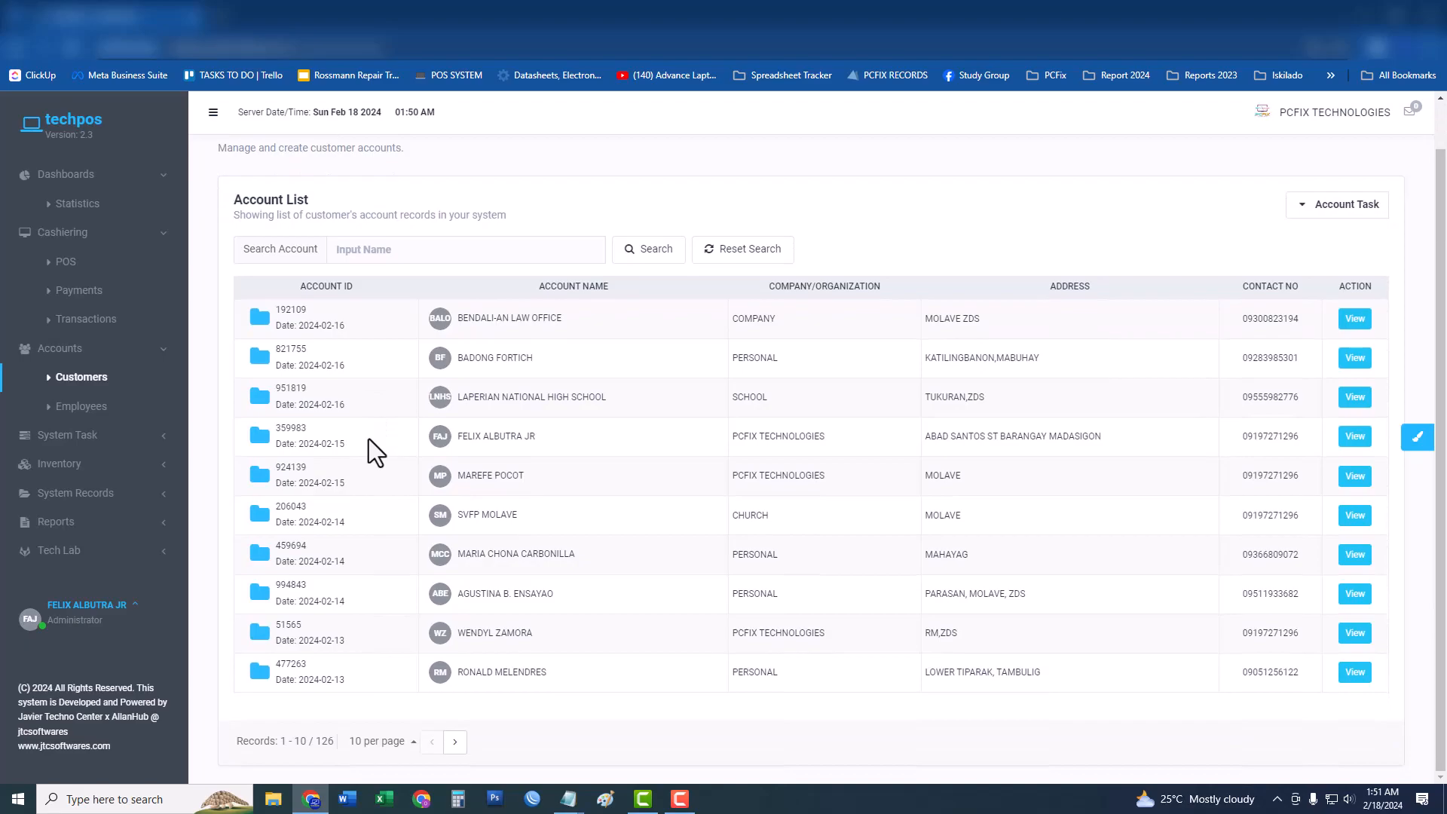
scroll(368, 438, "up", 1)
scroll(368, 438, "down", 1)
scroll(369, 439, "up", 1)
left_click(135, 410)
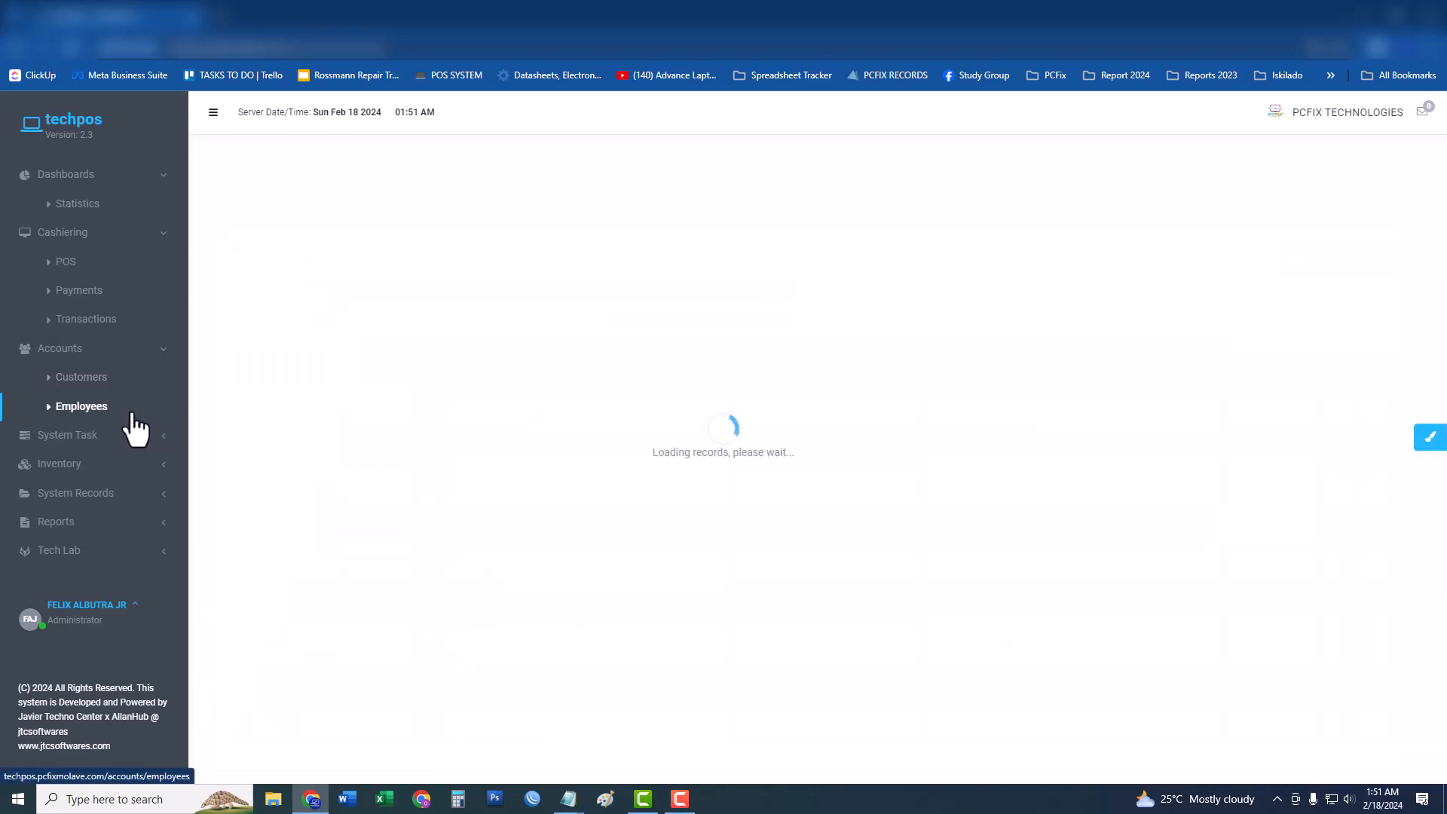
scroll(753, 482, "down", 1)
scroll(754, 482, "up", 1)
Go to the Products page under System Task > Inventory.
left_click(107, 440)
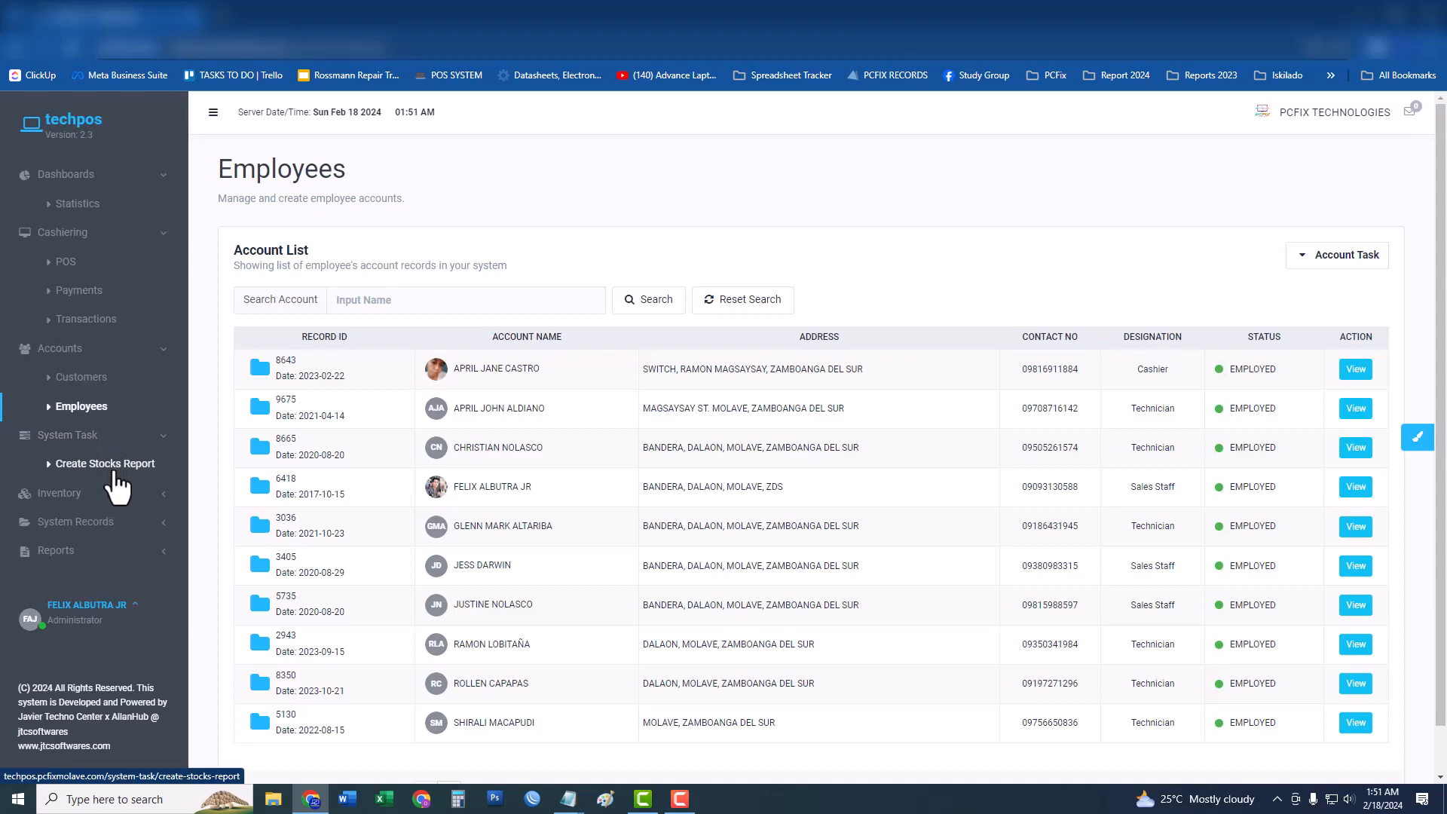
left_click(105, 493)
left_click(99, 520)
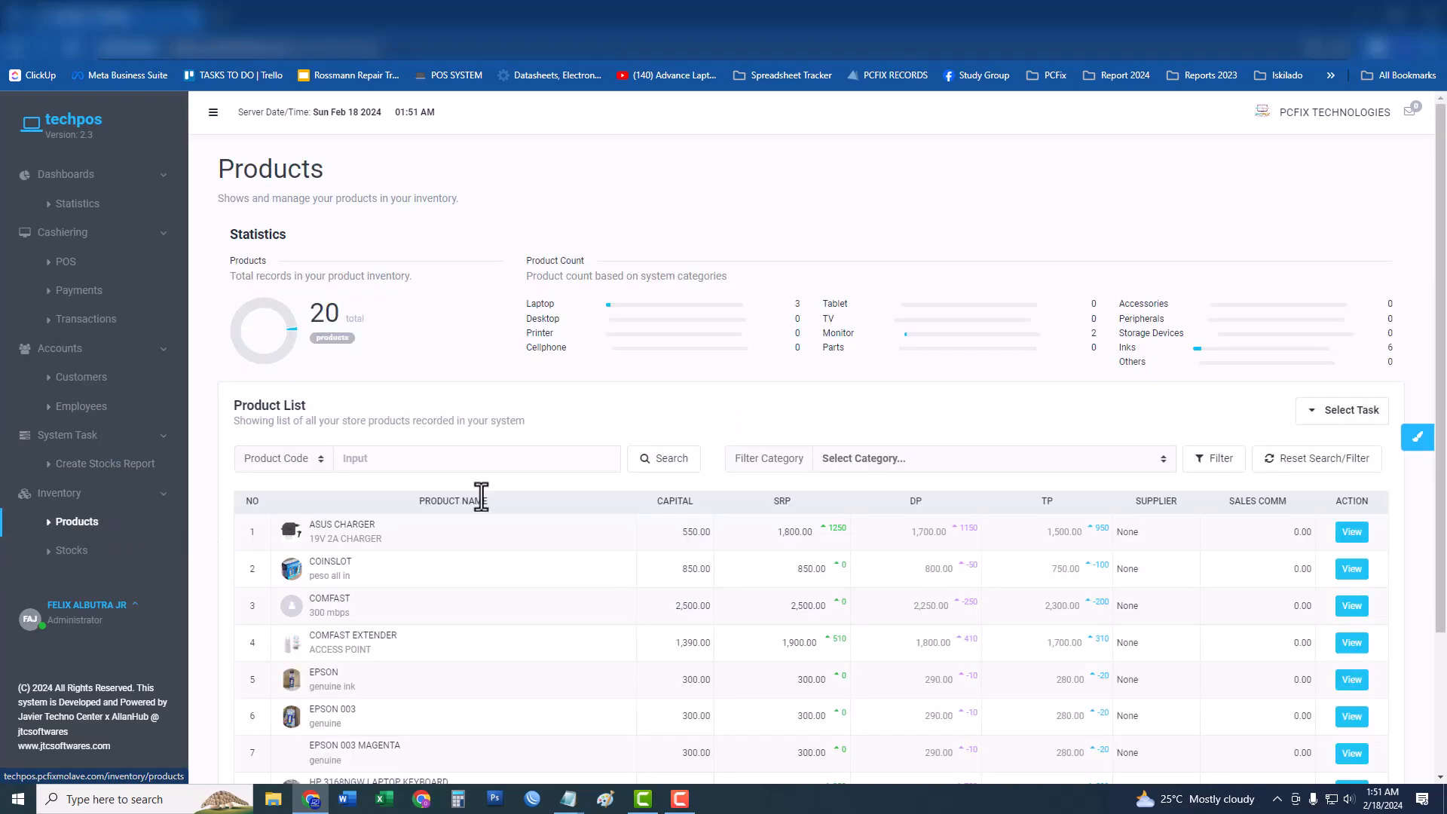
Look at the product Select Task options, then dismiss them.
left_click(1320, 411)
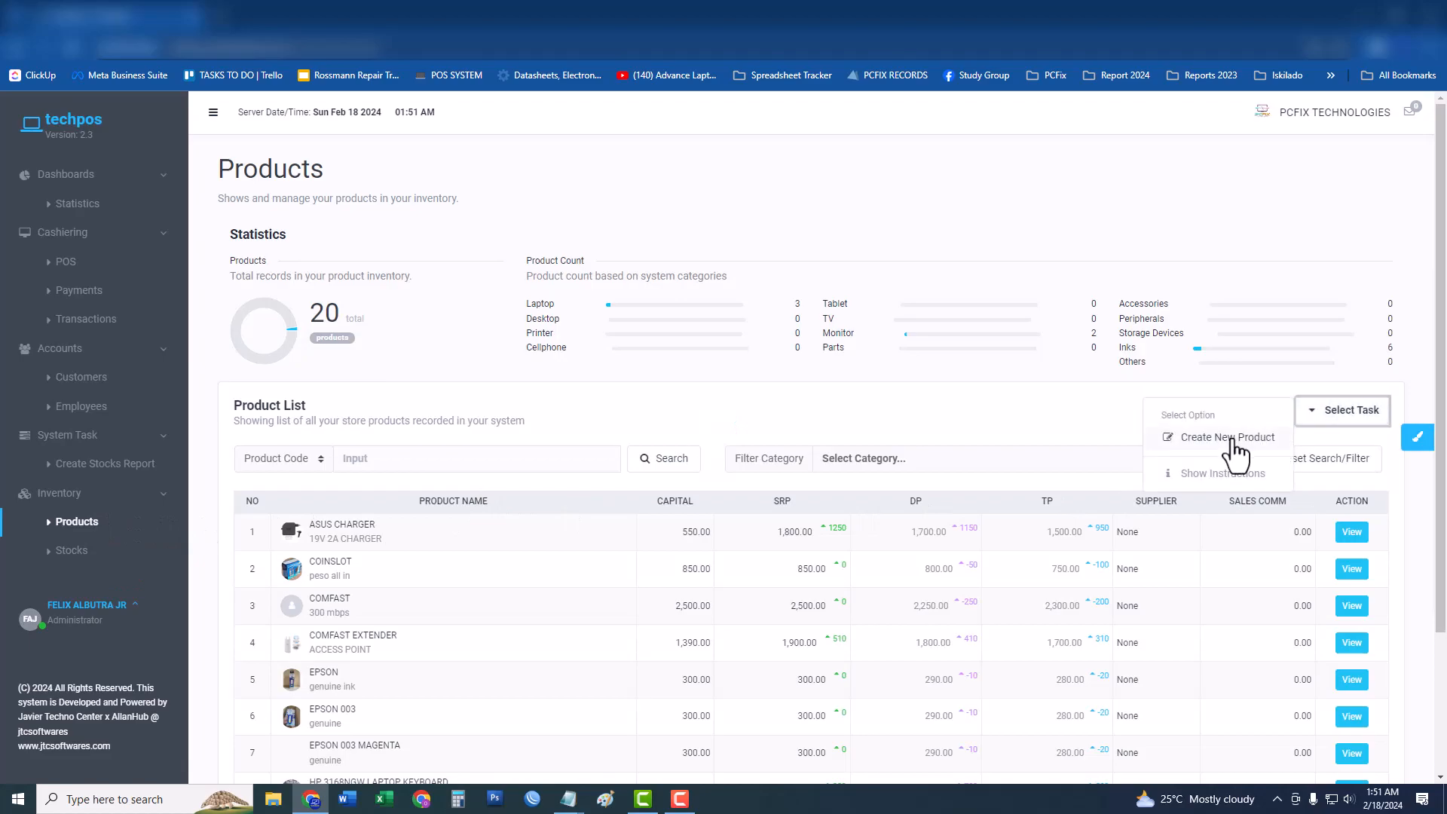
left_click(1000, 422)
scroll(676, 489, "down", 2)
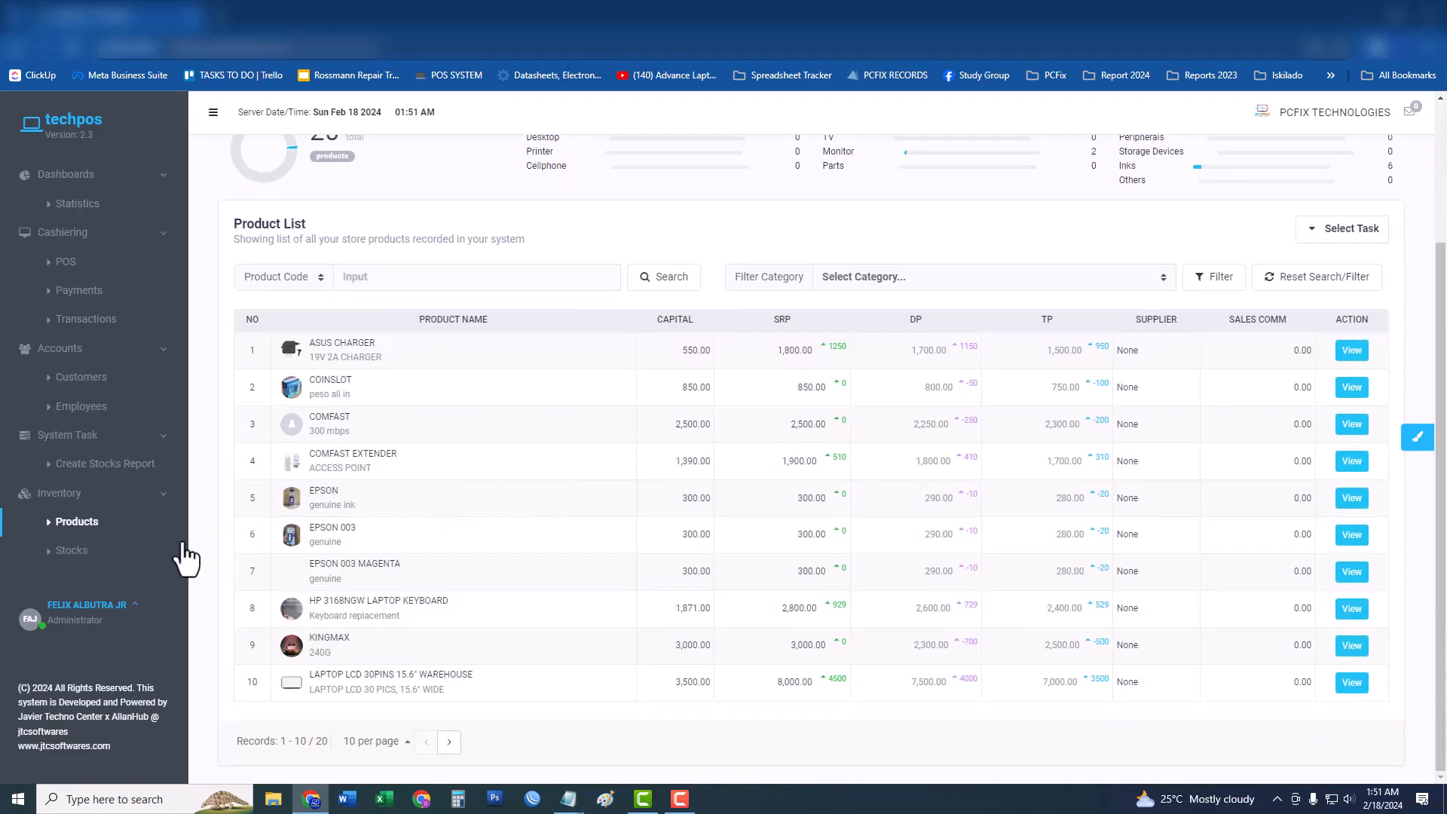
Review the Stocks inventory list, then return to the Customers list.
left_click(110, 554)
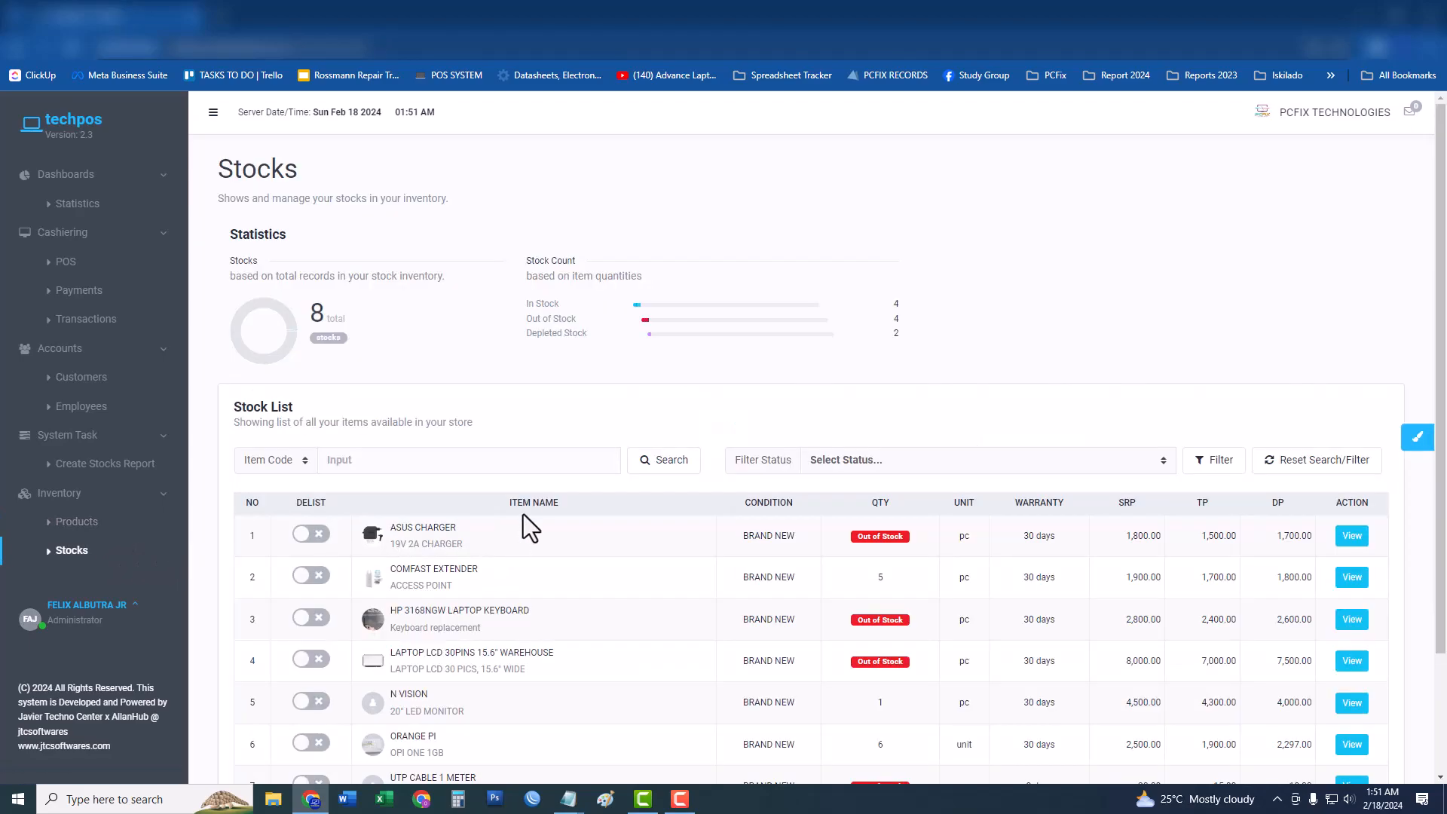
scroll(526, 531, "down", 2)
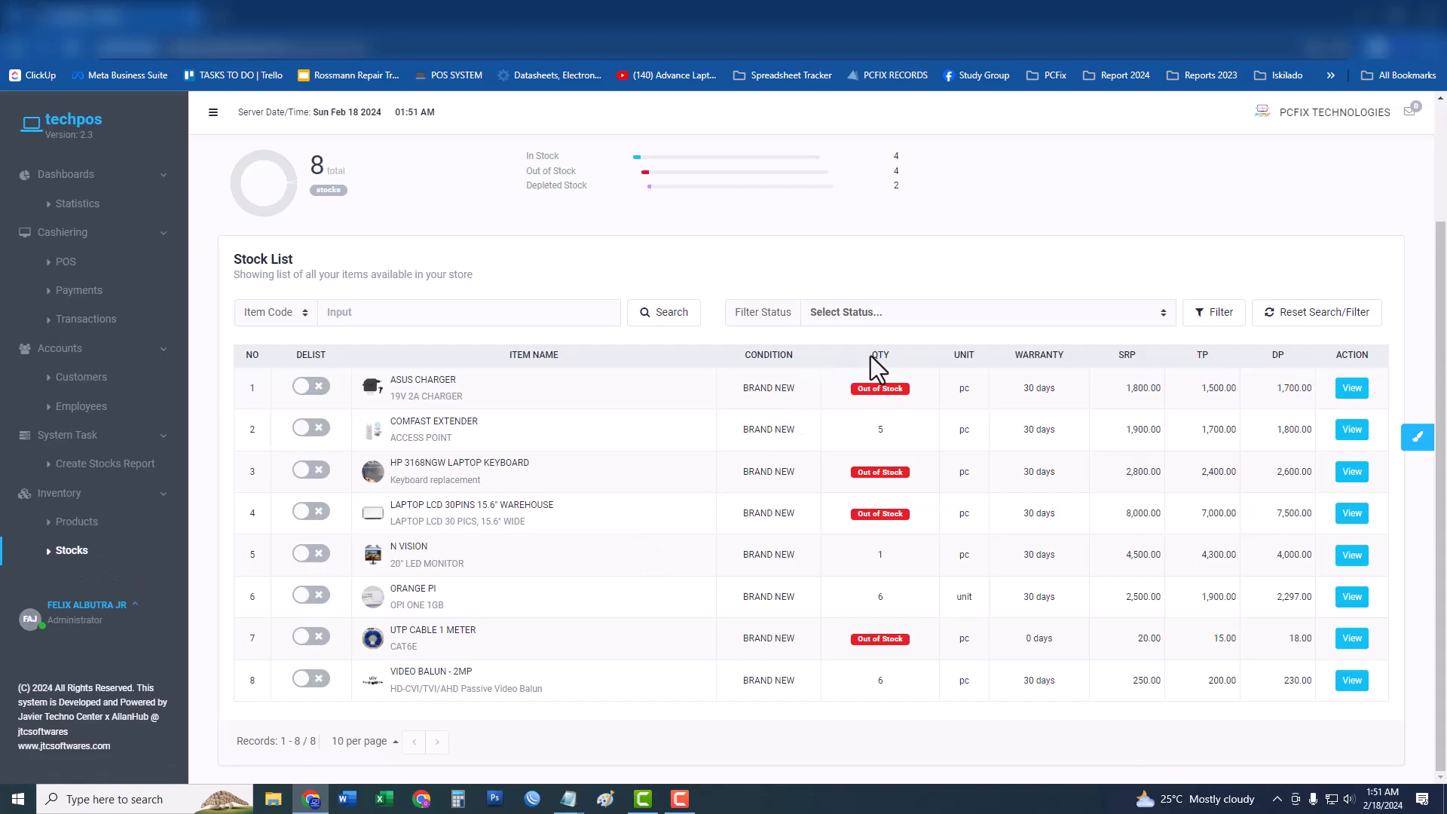
left_click(874, 432)
scroll(484, 267, "up", 2)
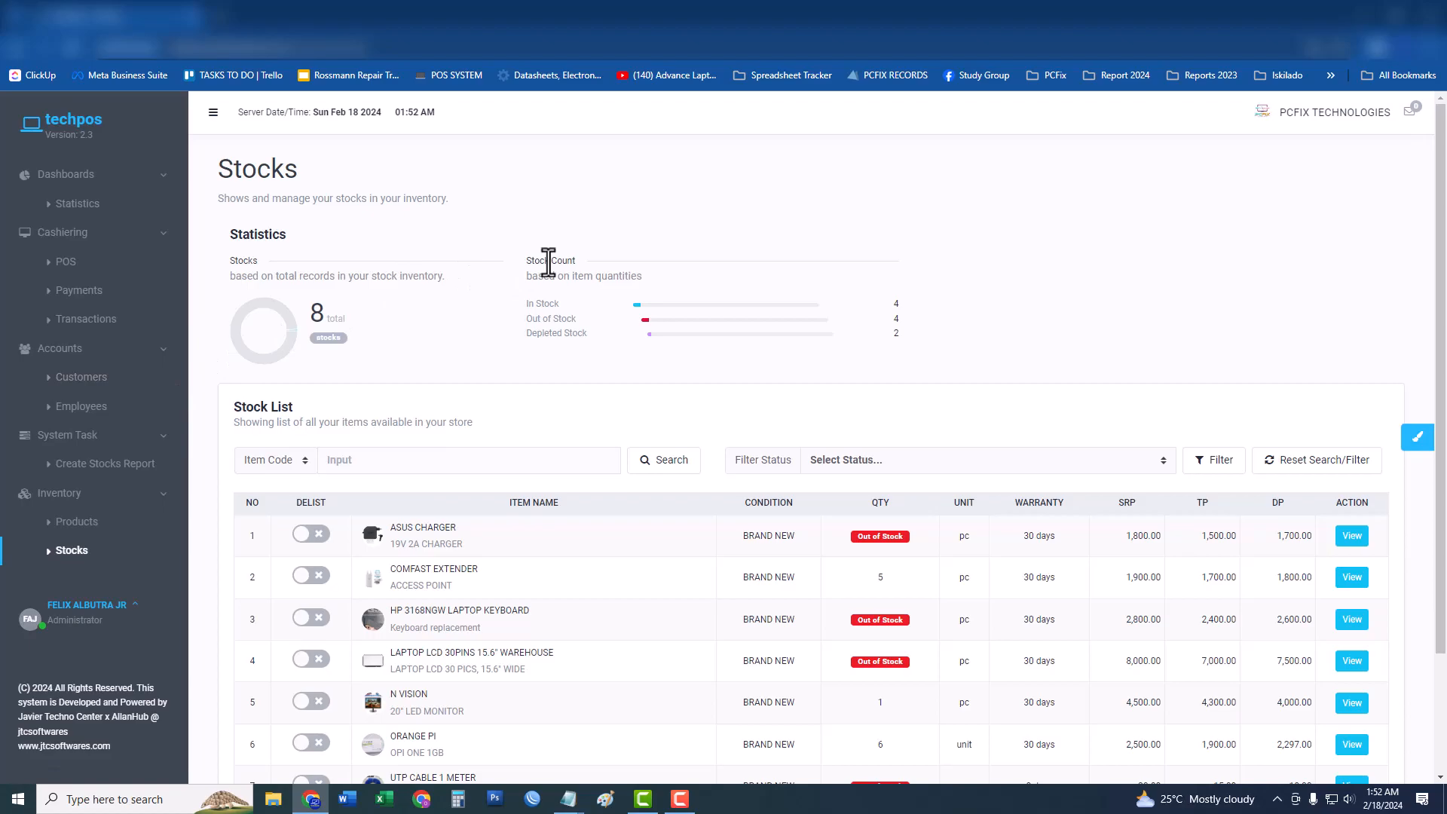
left_click(122, 390)
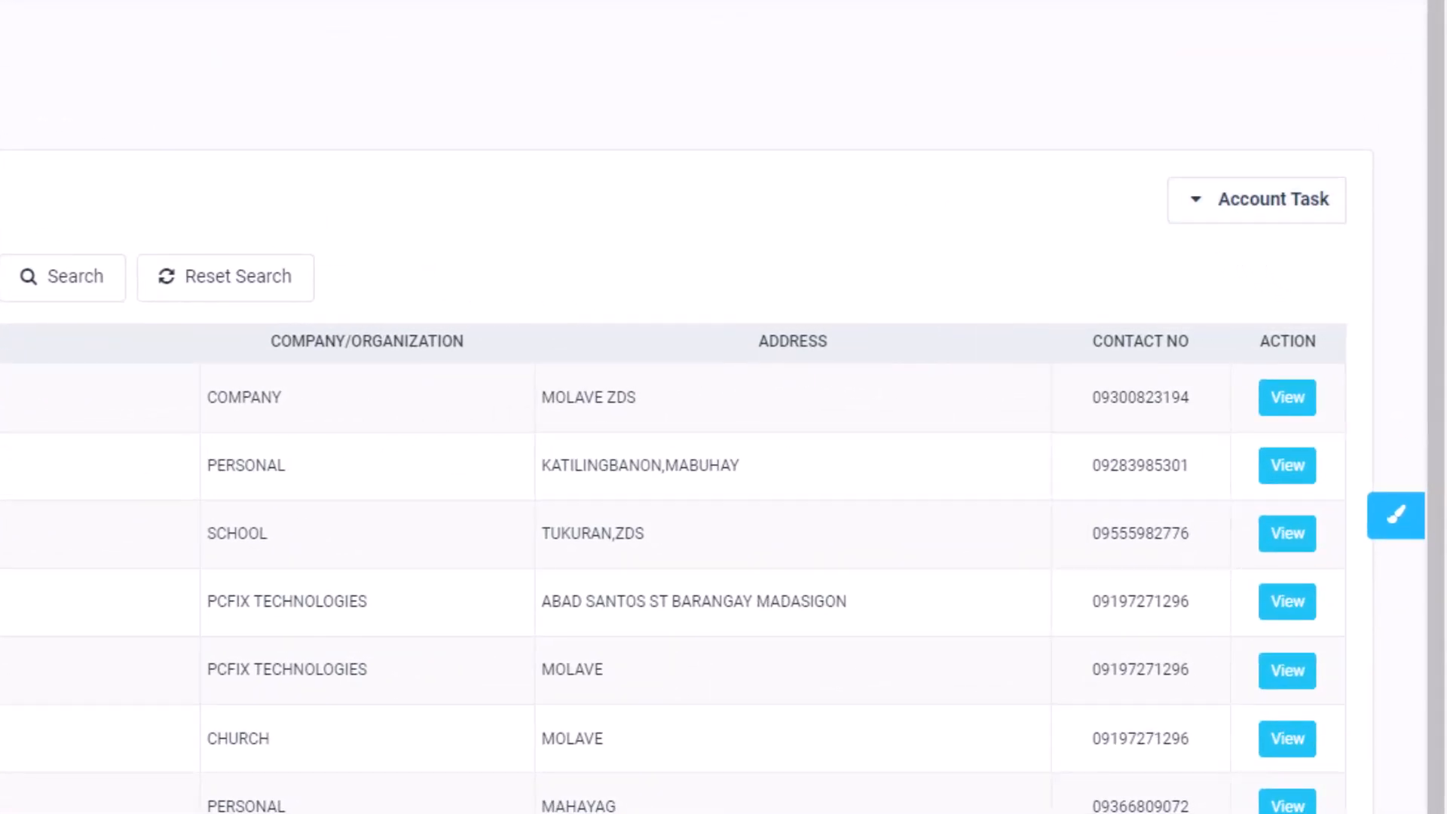
Bring up the Account Task options on the Customers page.
left_click(1228, 218)
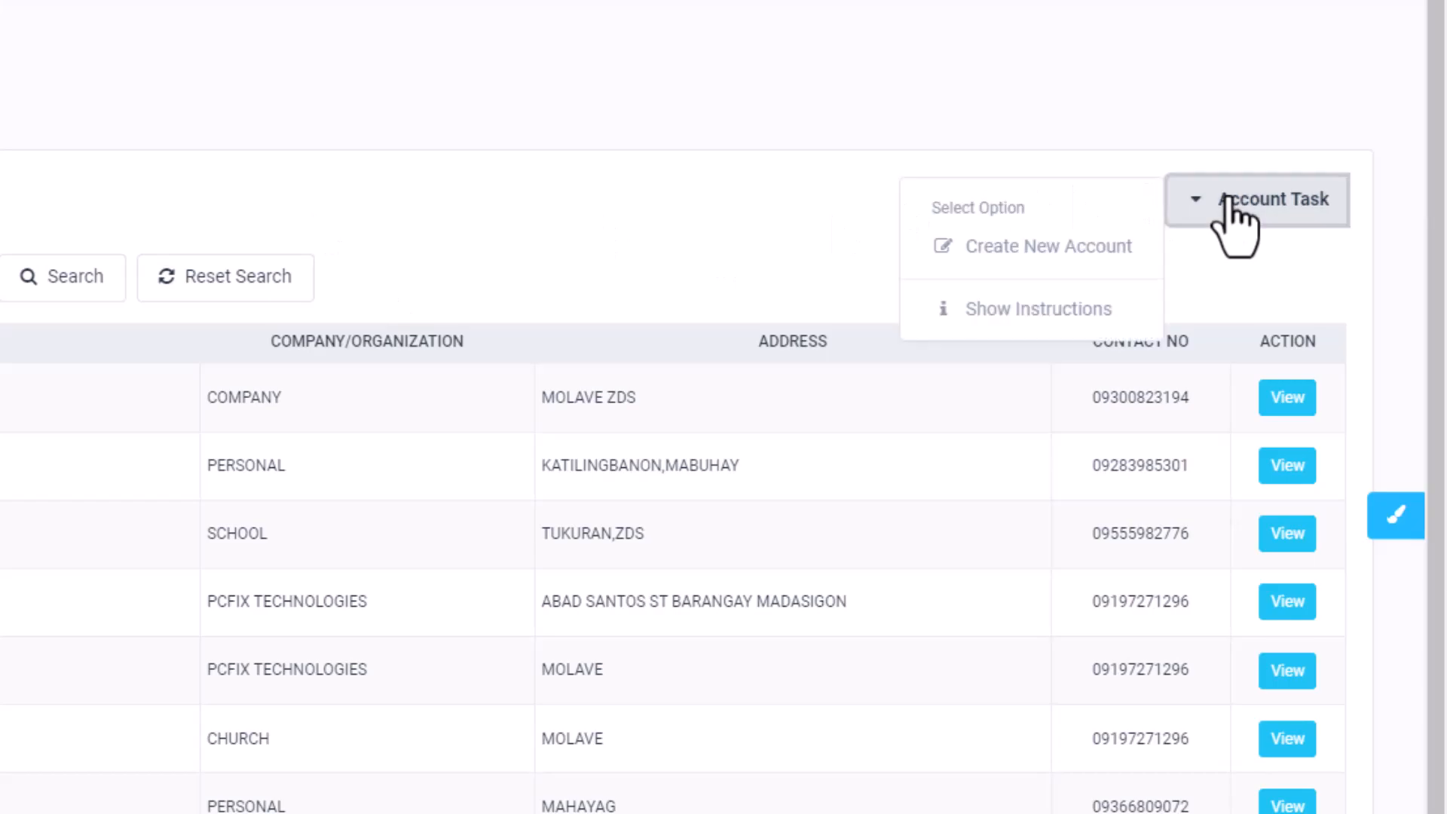
Start a new customer account with the customer's full name, address and contact number.
left_click(1130, 247)
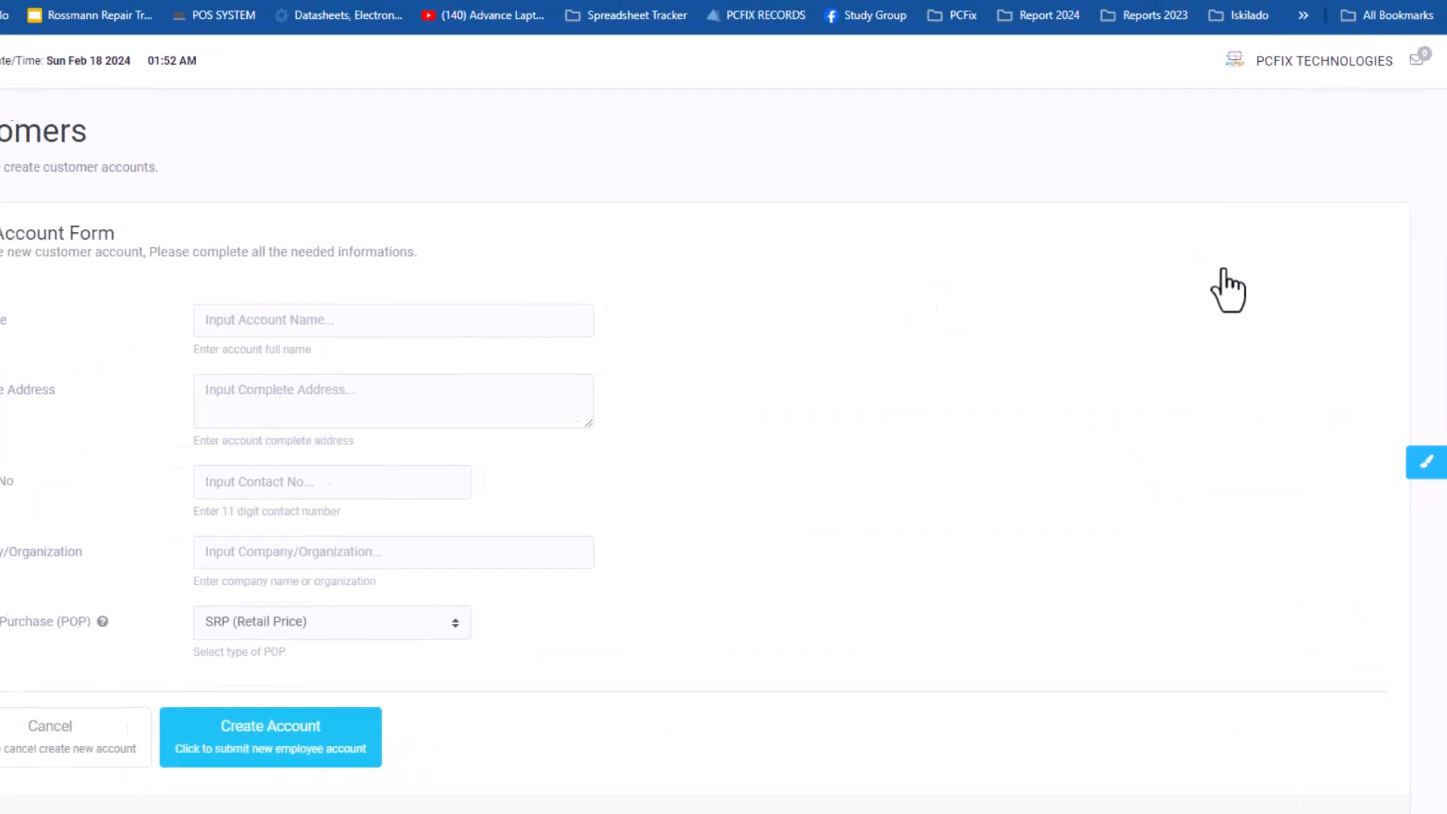
left_click(601, 324)
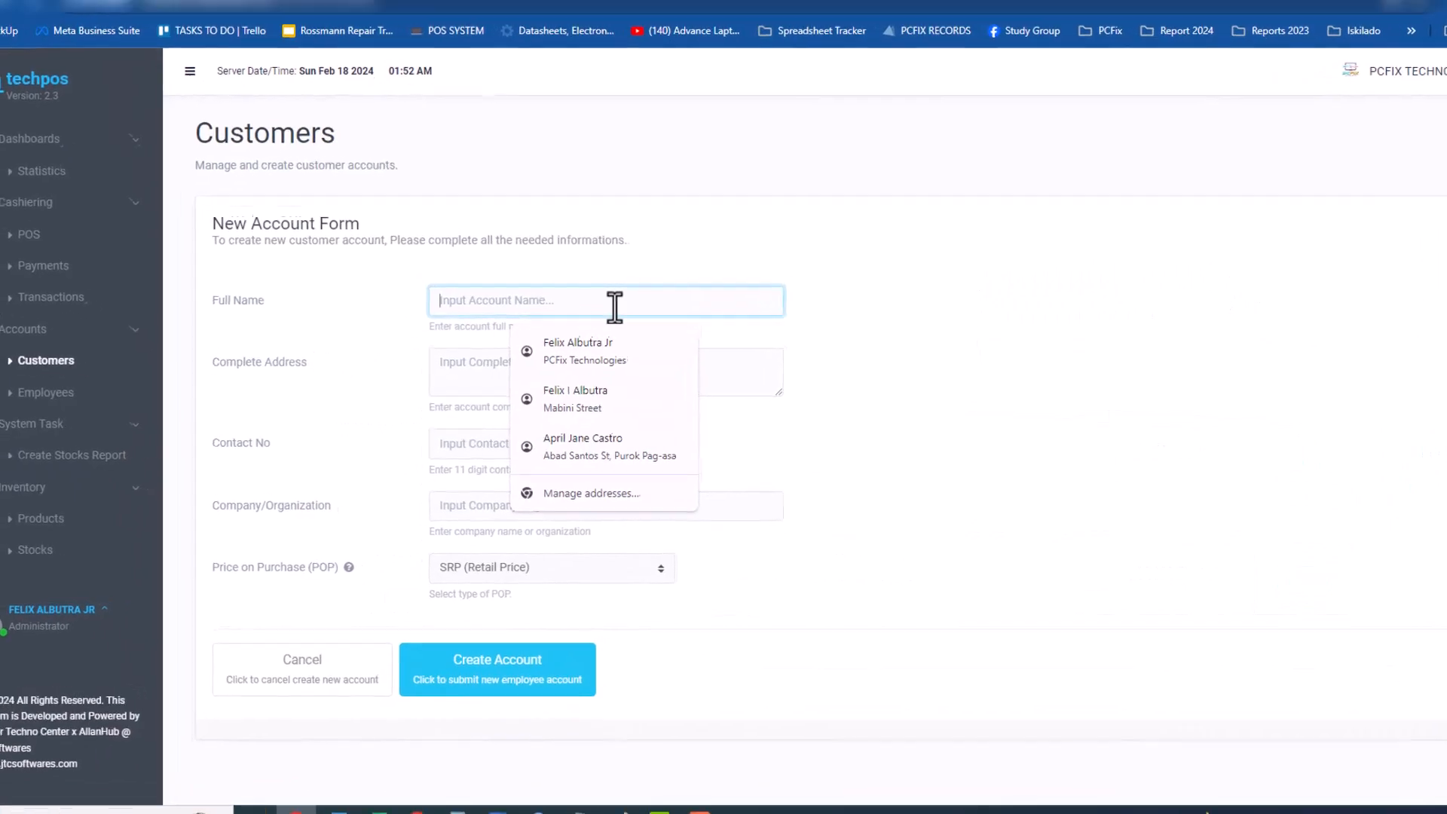
type("JUAN ")
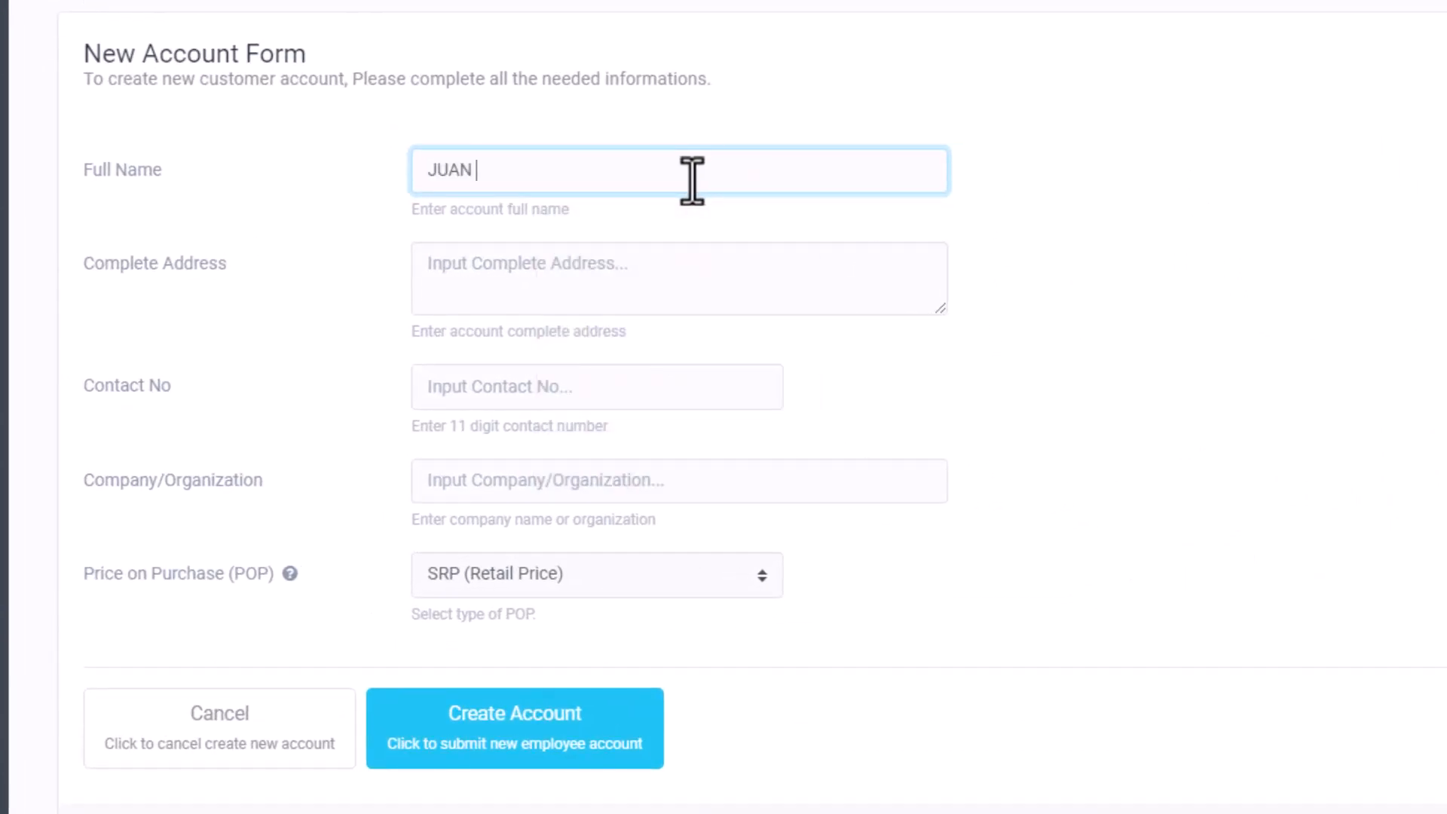
type("DELA CRUZ")
key("Tab")
type("MOLA")
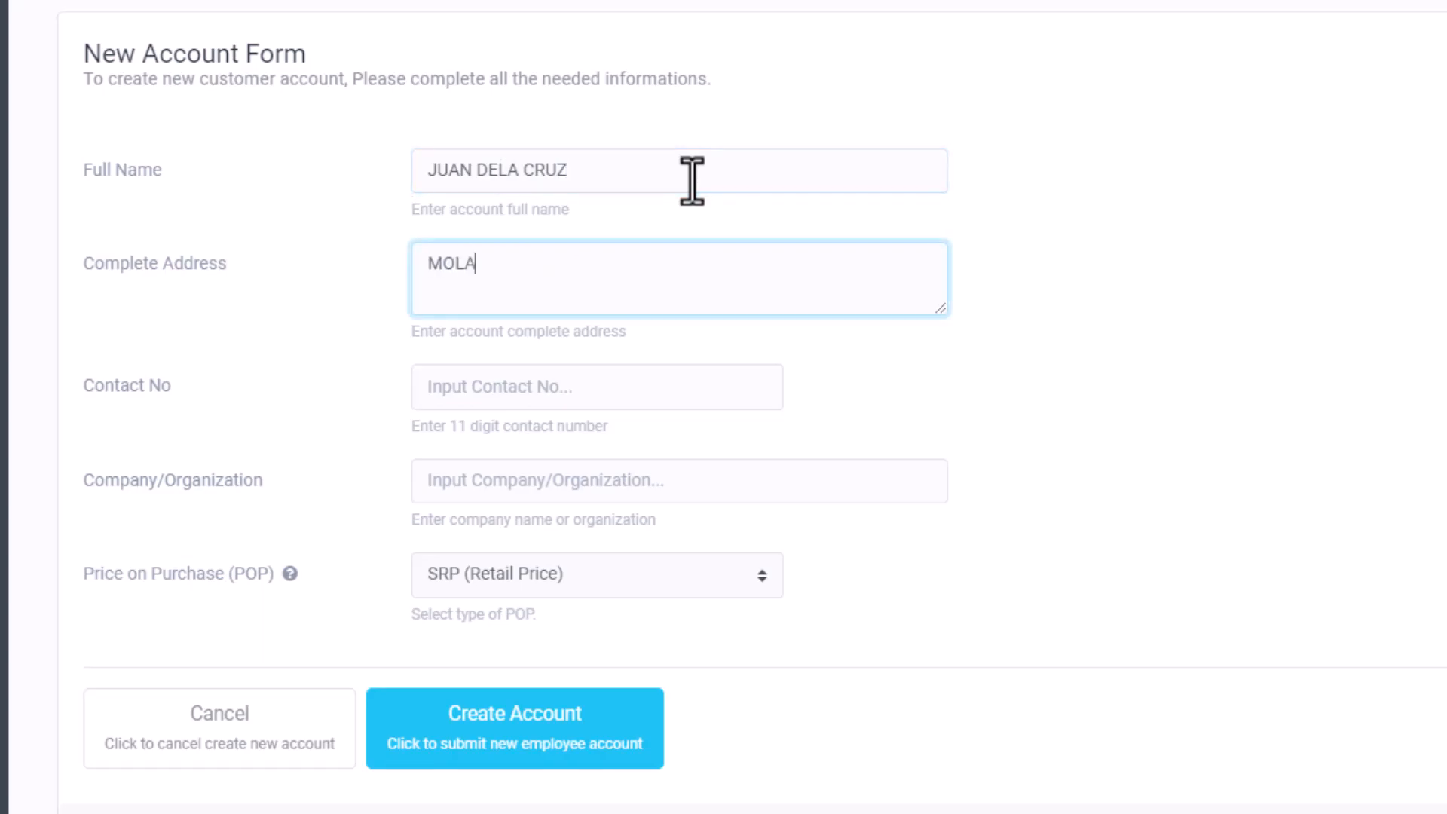
type("VE, ZAMBOANG")
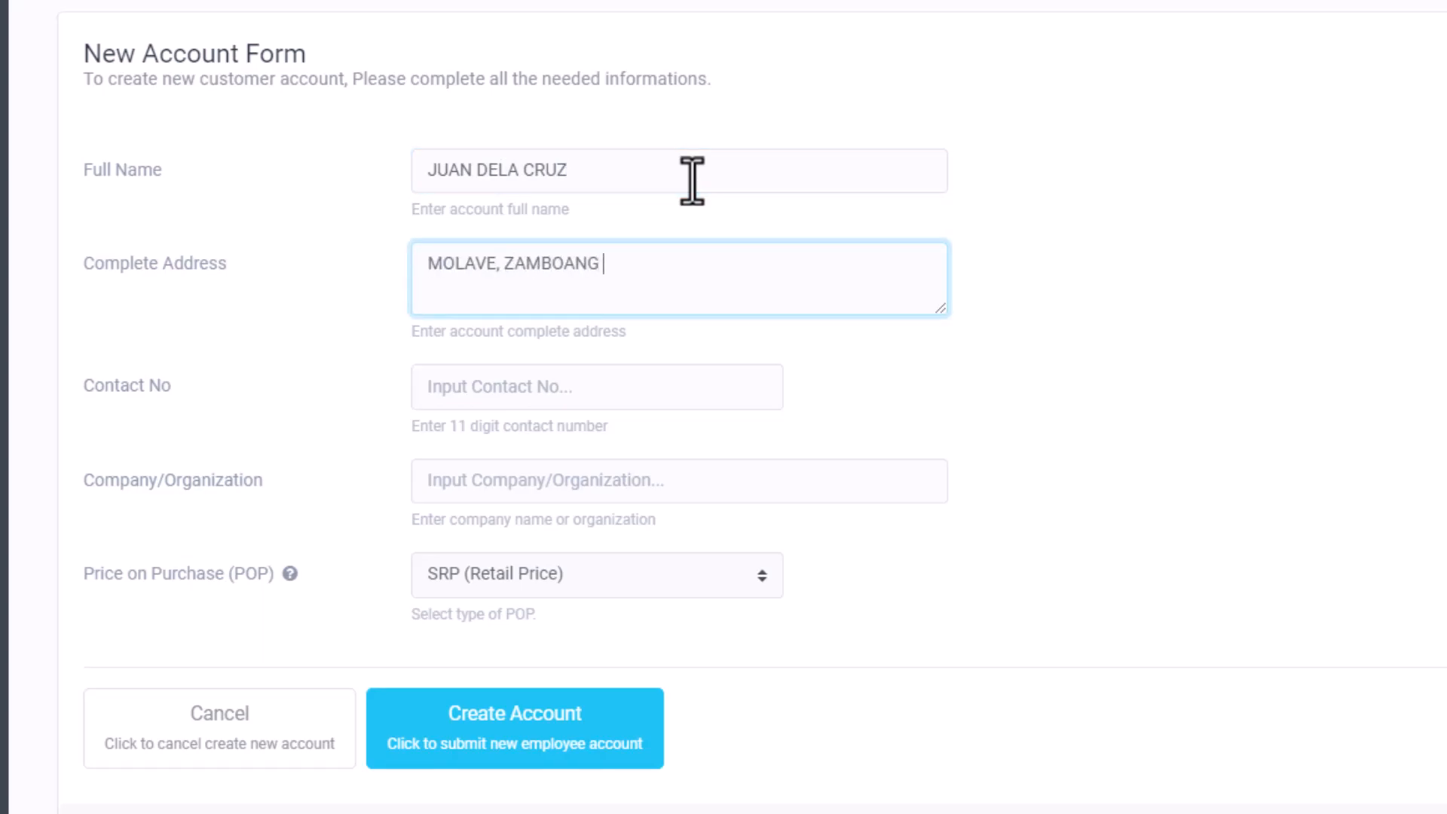
type("A DEL SUR")
key("Tab")
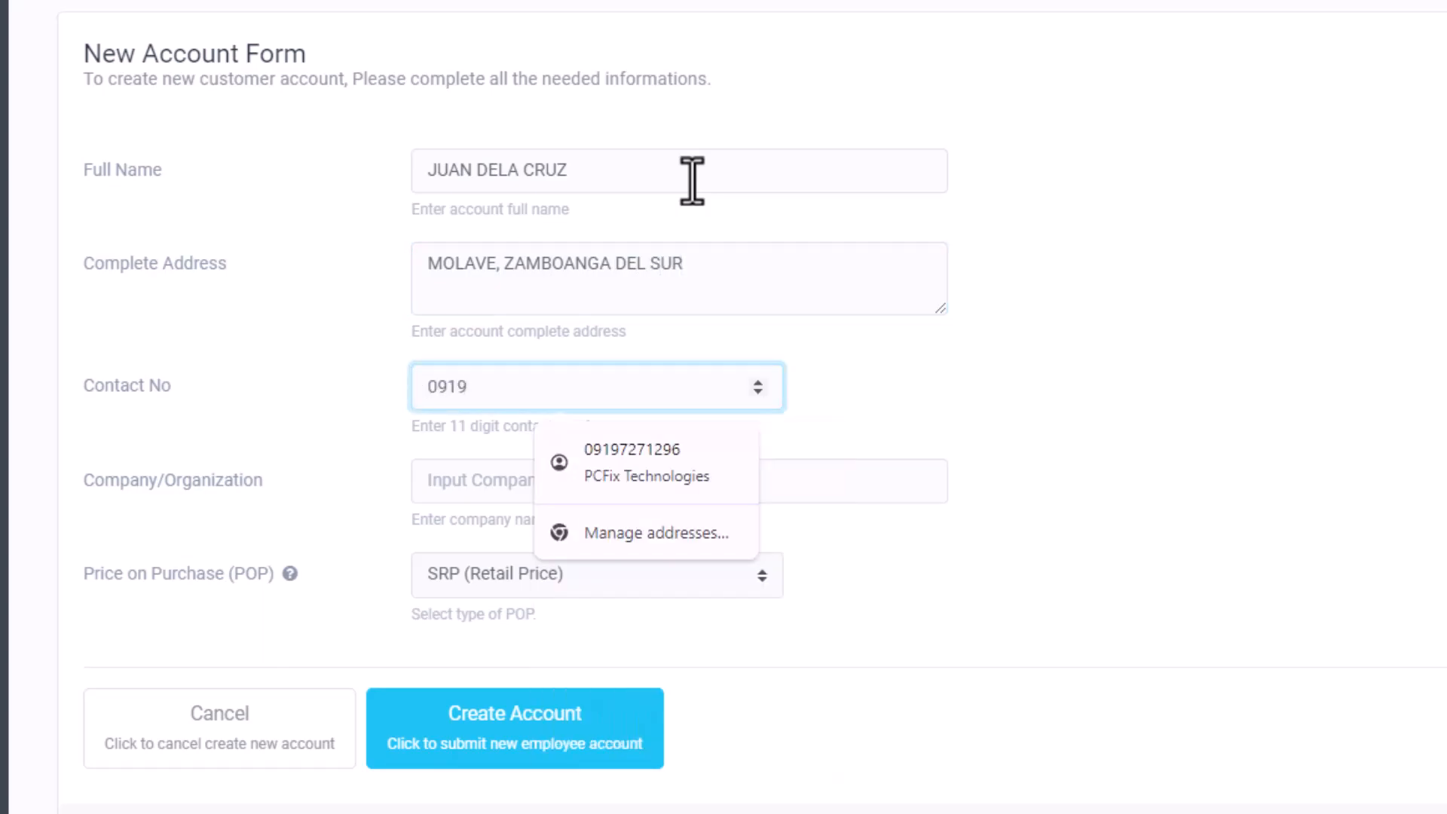
Set the company field to PERSONAL.
key("Tab")
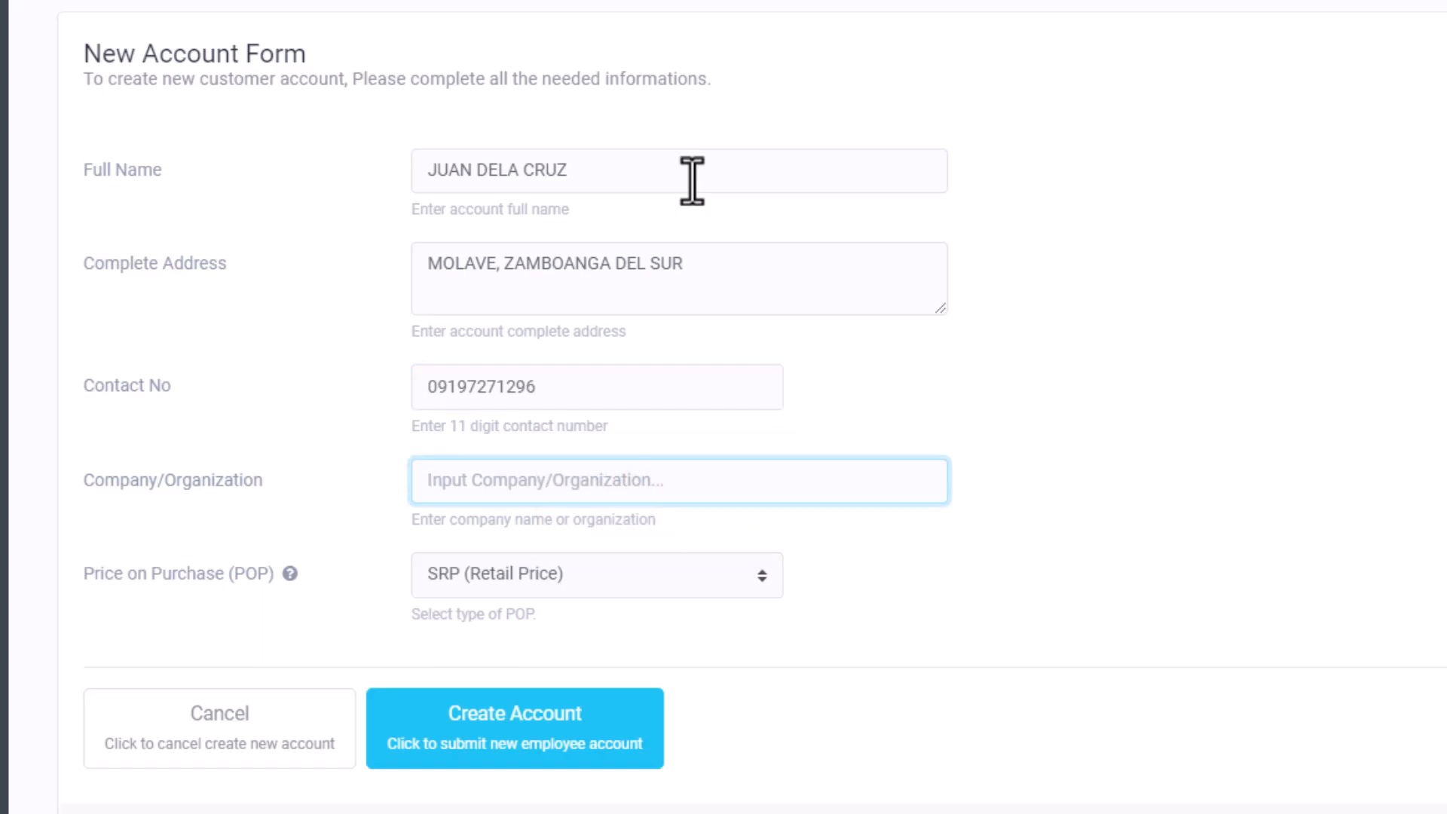
type("PERSOAN")
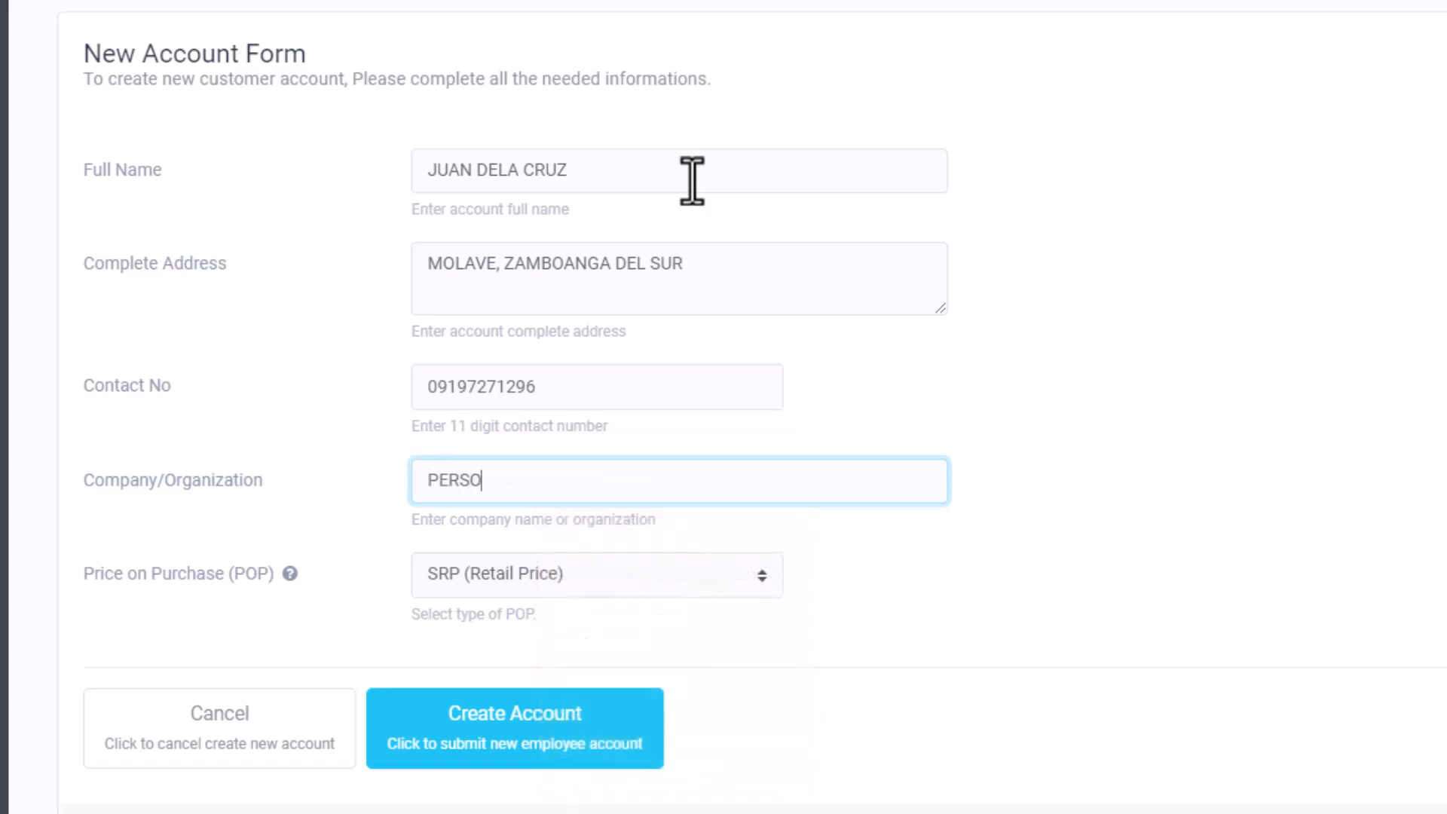
key("BackSpace")
key("BackSpace")
type("NAL")
left_click(368, 291)
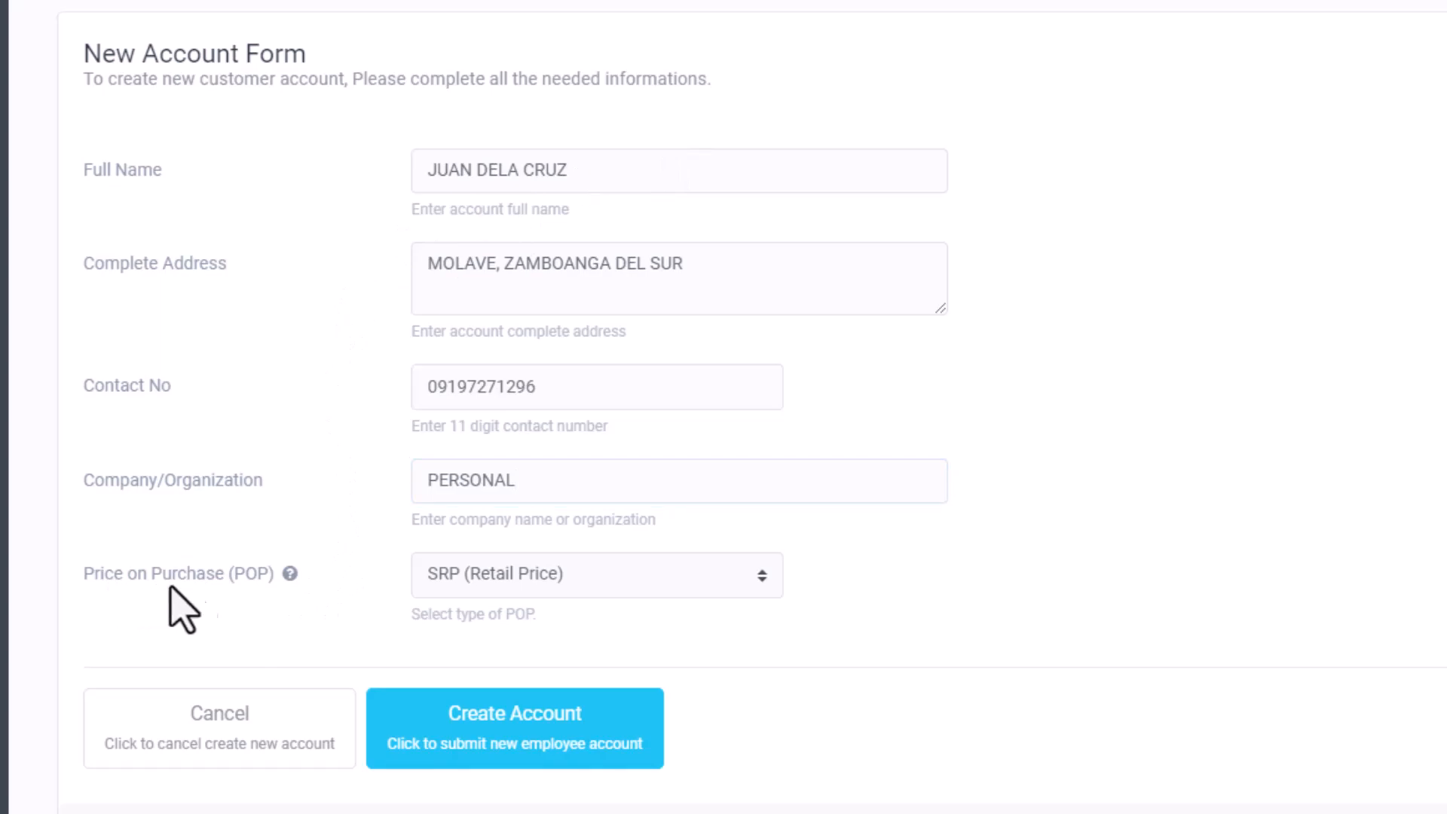
Set pricing to SRP (Retail Price) and create the account.
left_click(486, 581)
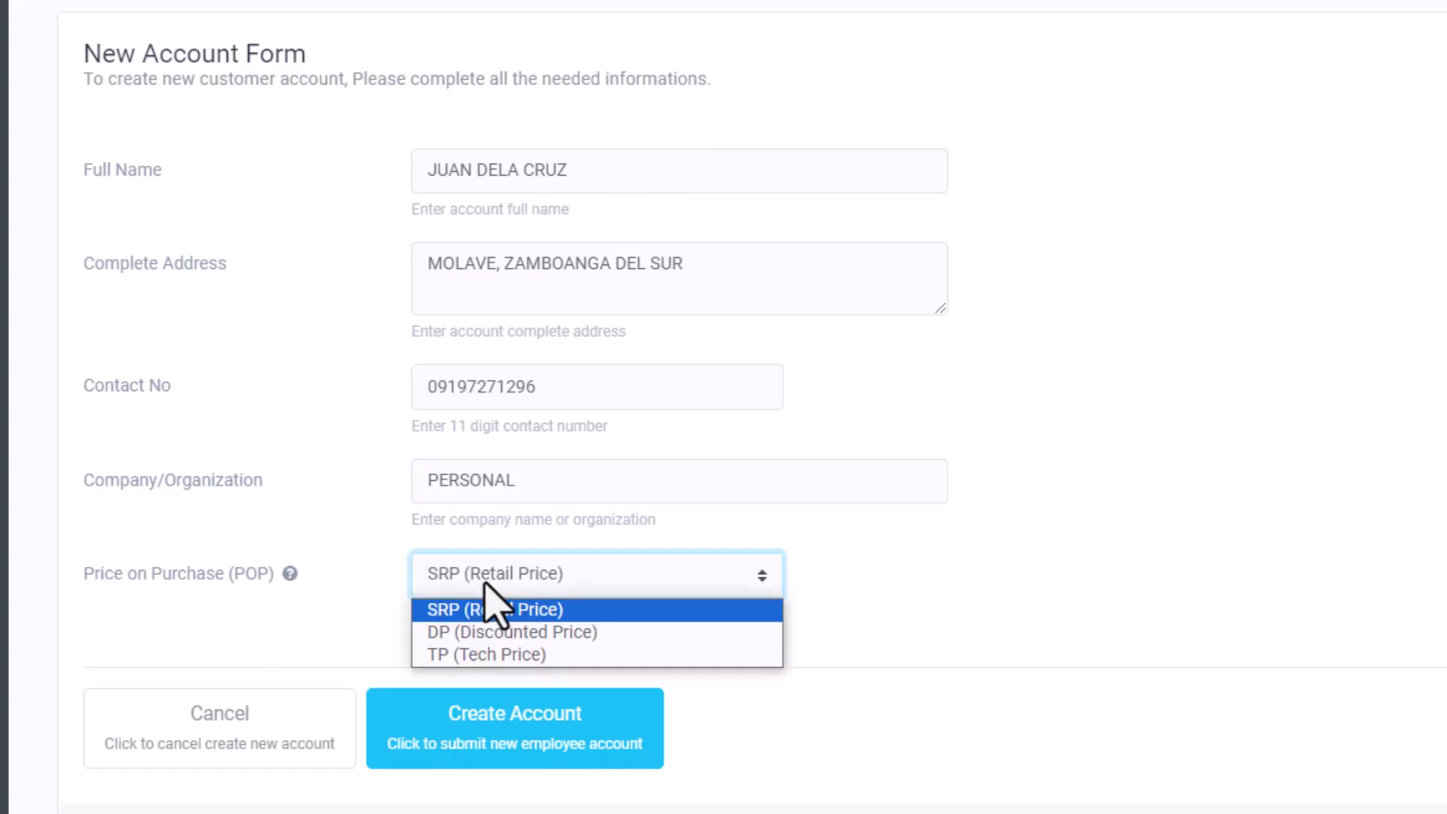
left_click(553, 654)
left_click(618, 179)
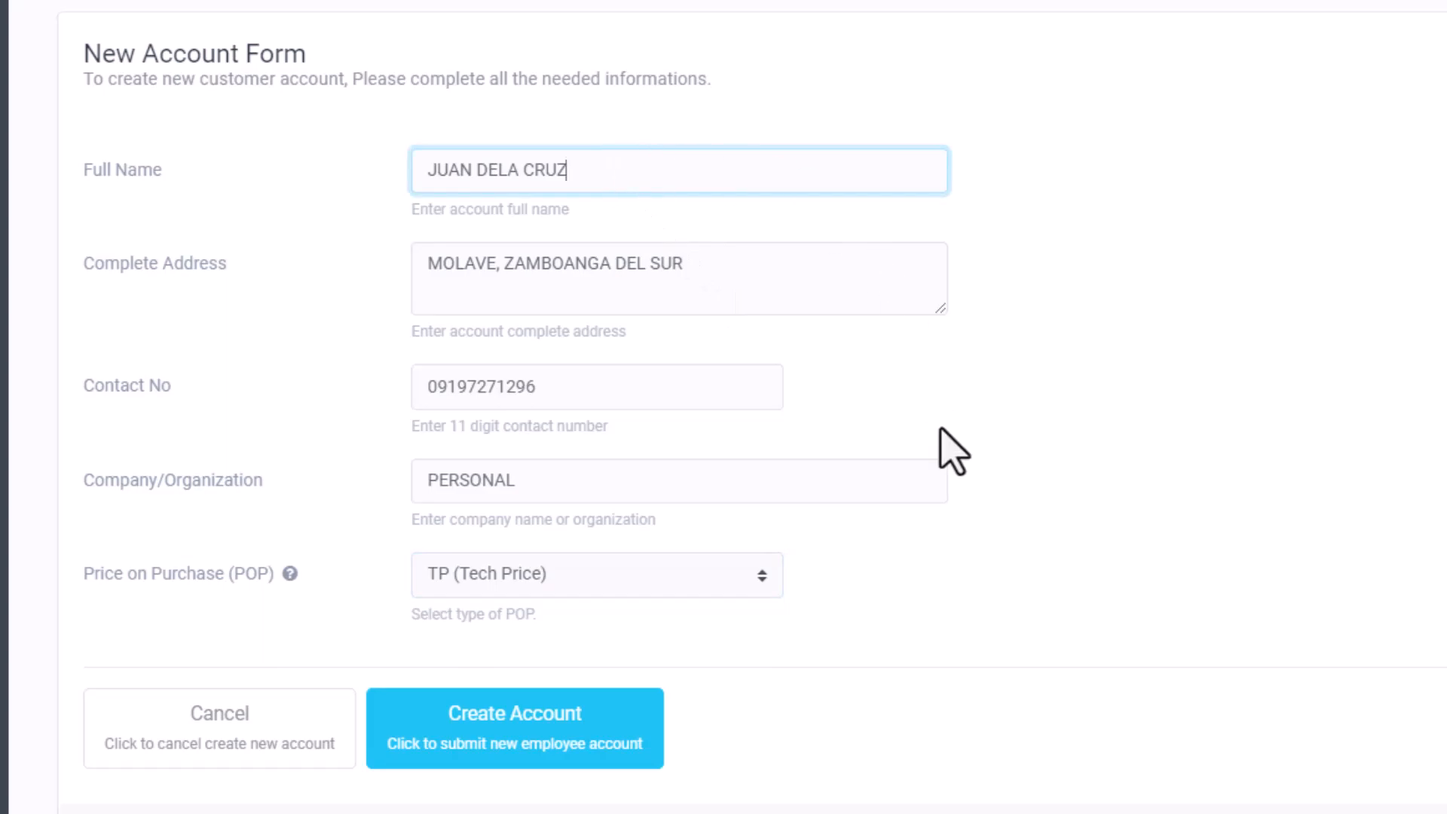
left_click(673, 586)
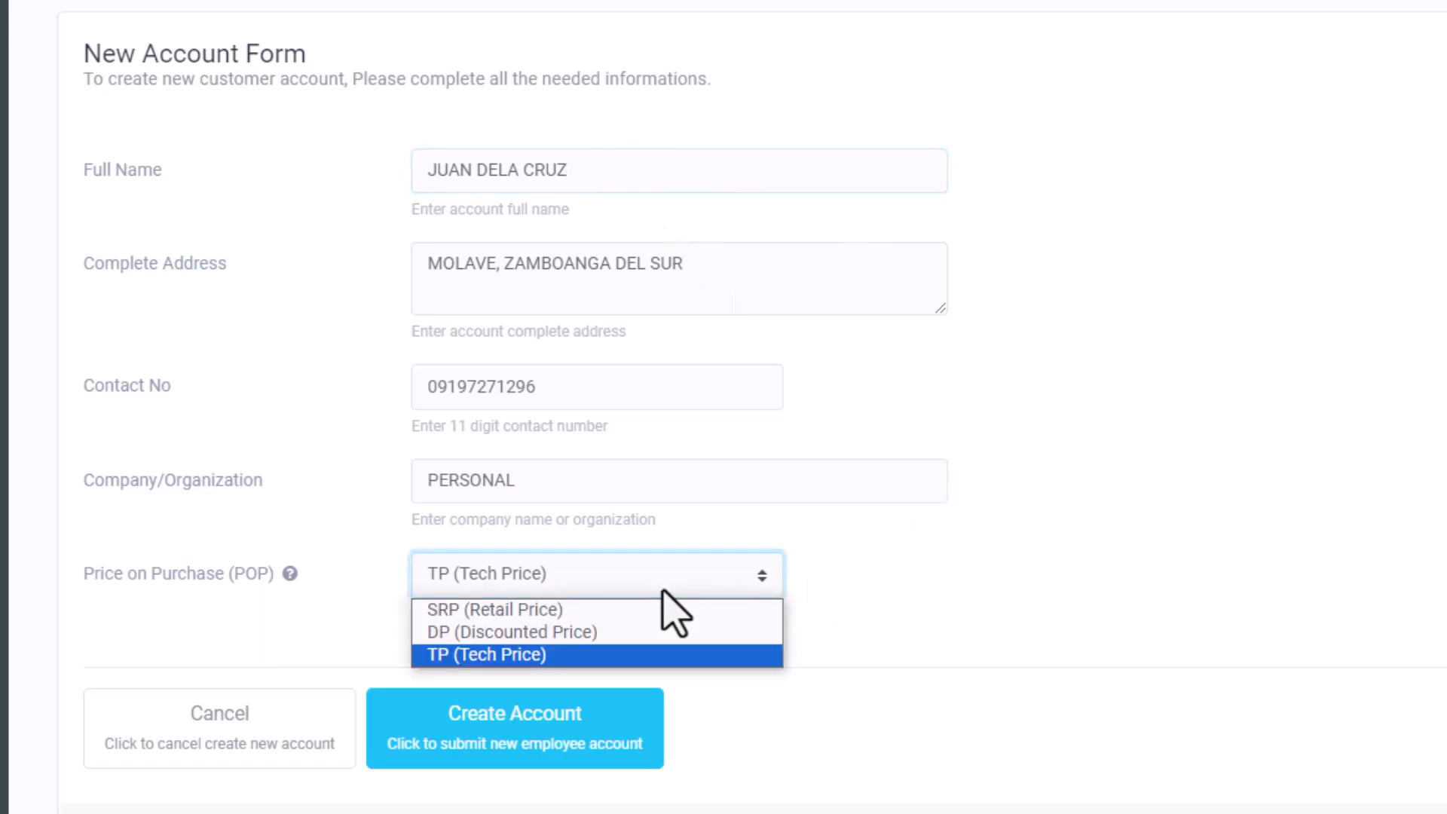
left_click(582, 613)
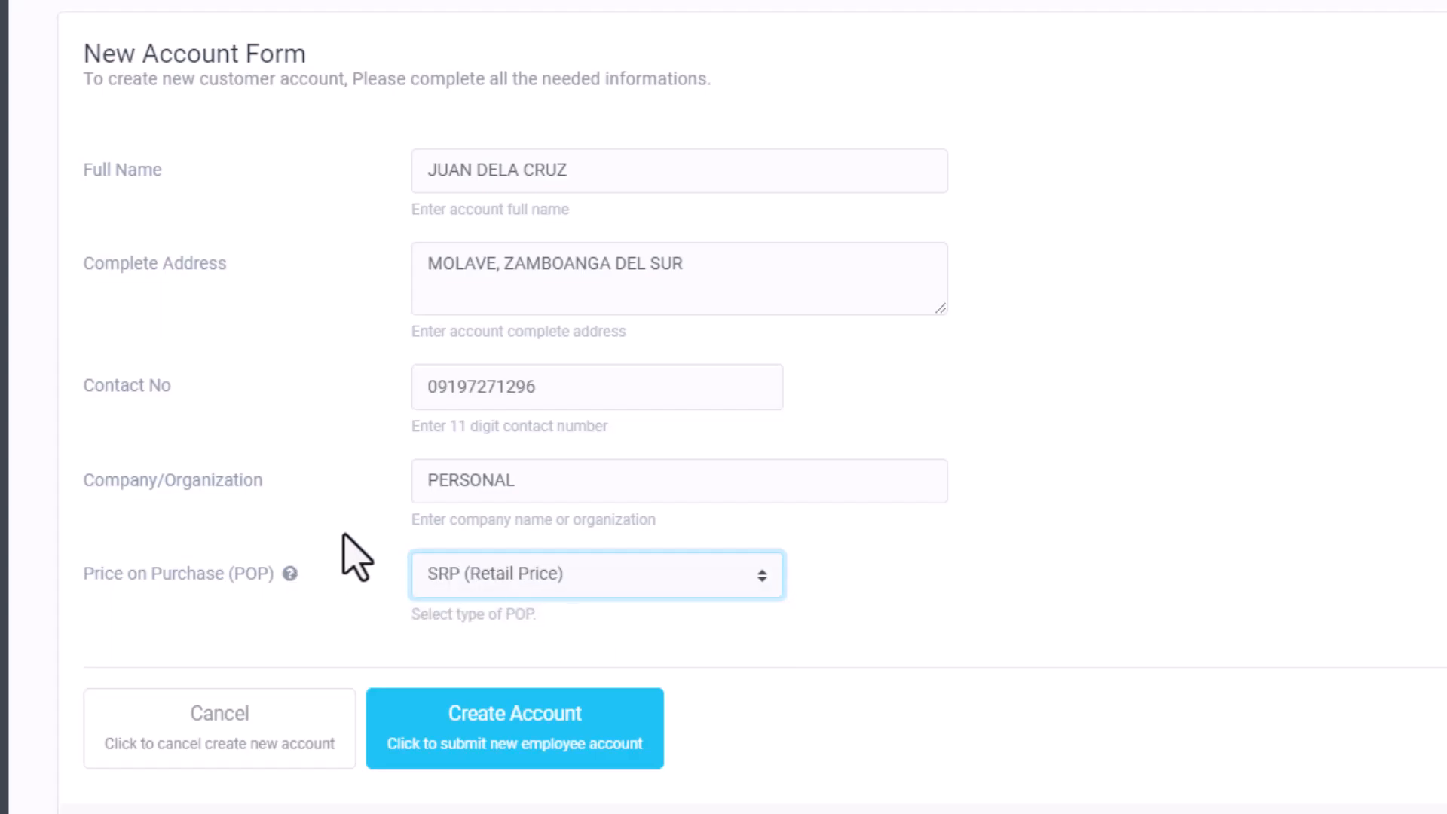
left_click(490, 708)
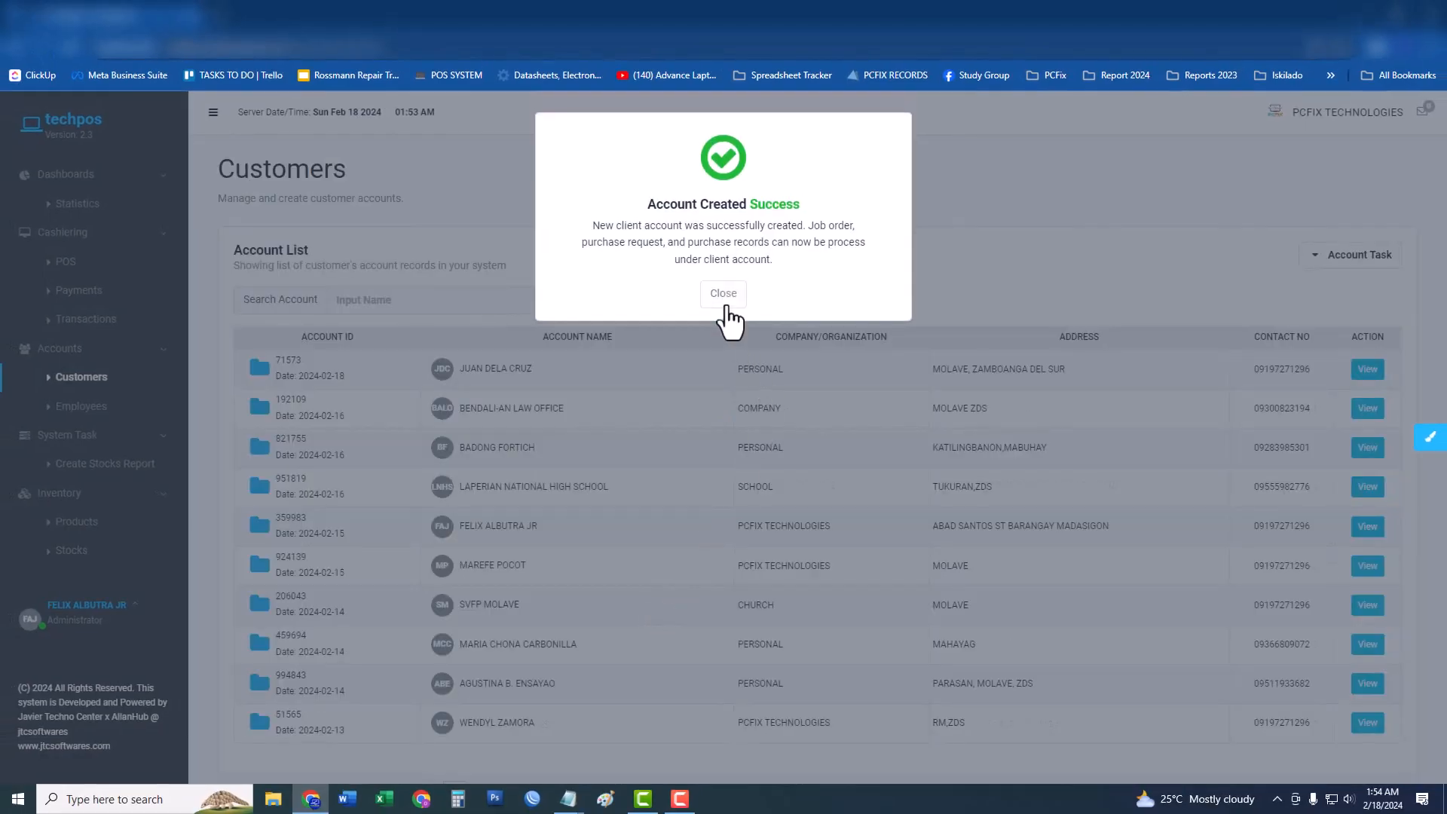
Dismiss the success message and view the new customer's account page.
left_click(724, 295)
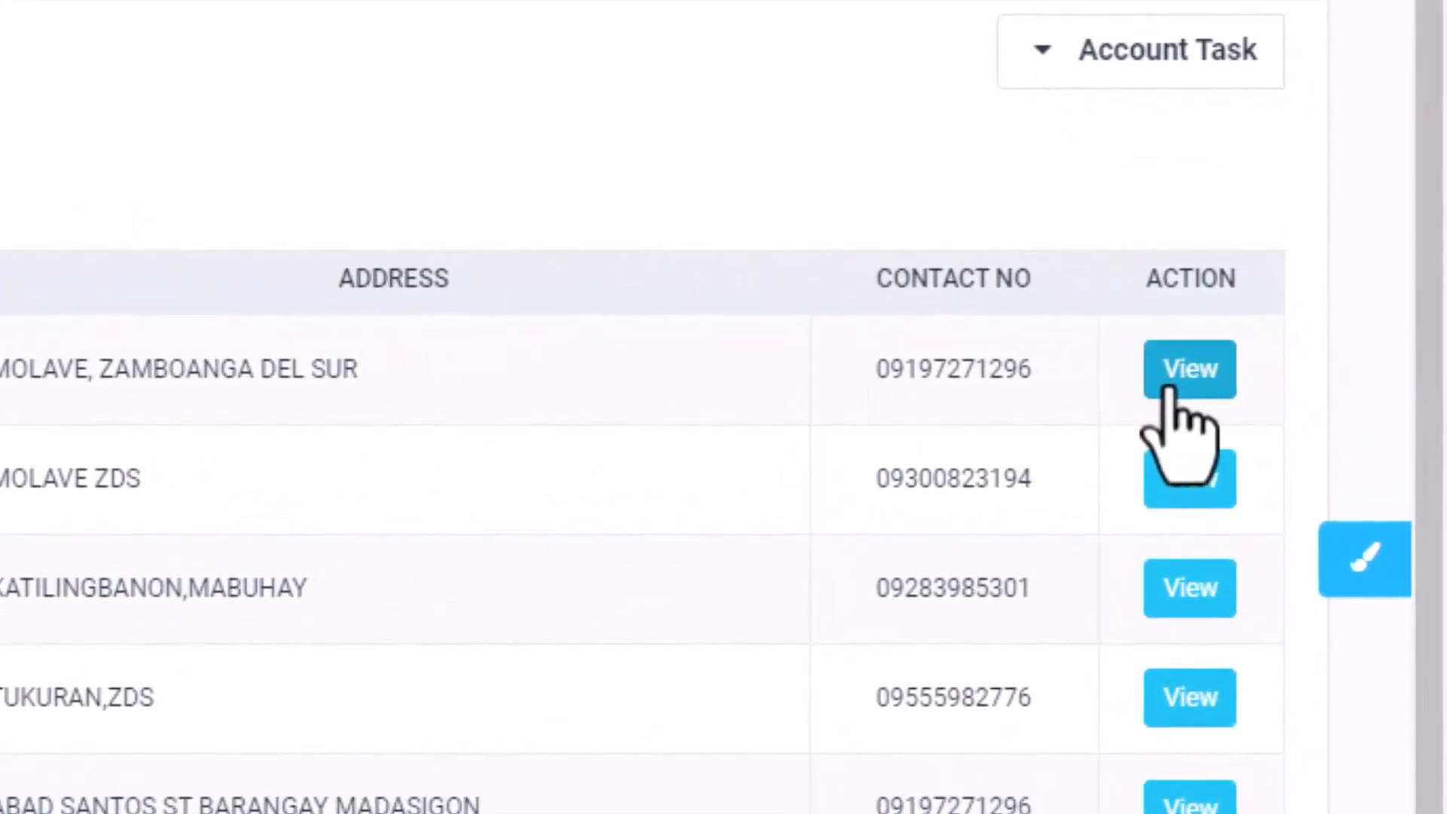
left_click(1169, 388)
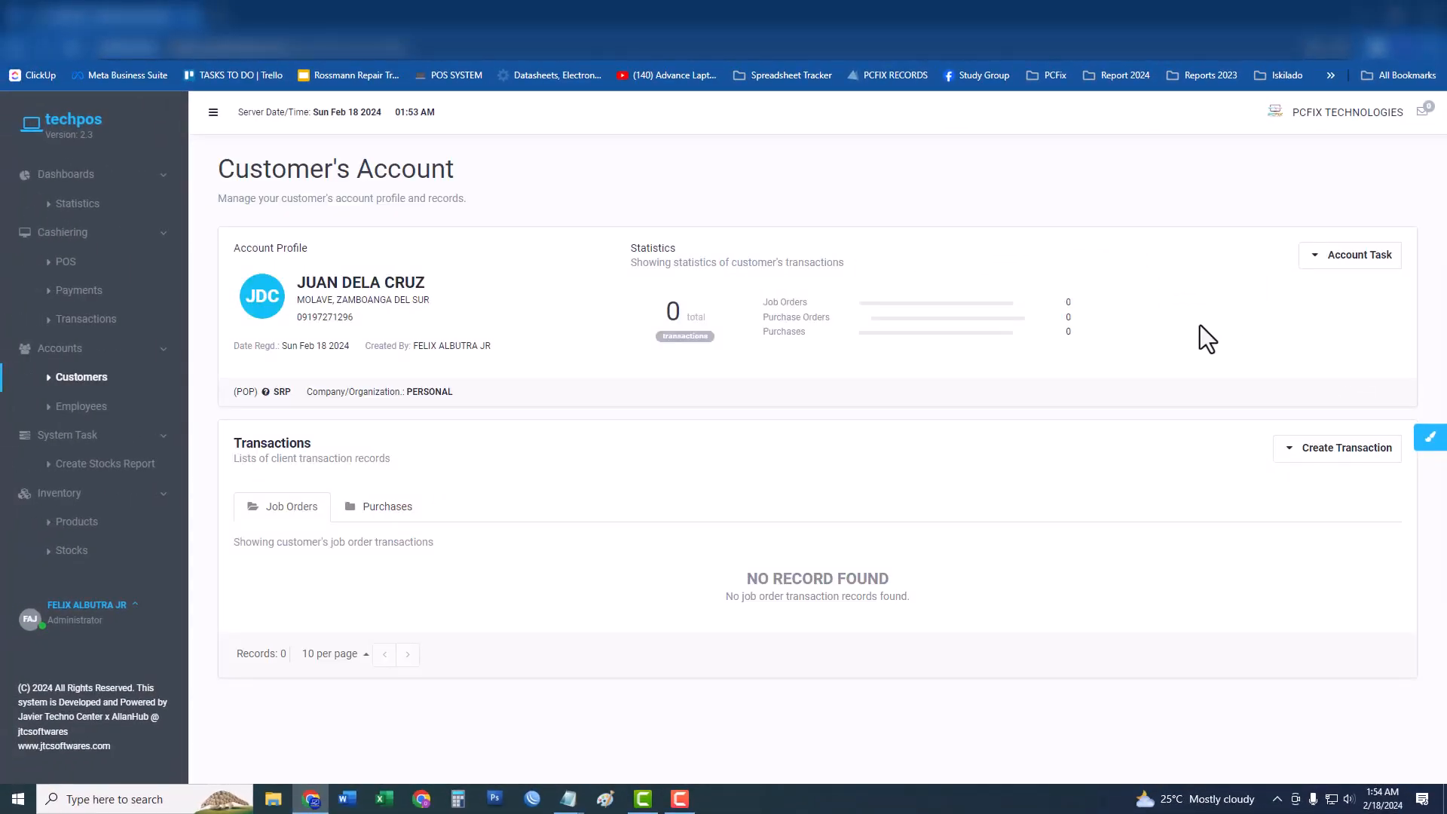
left_click(1340, 260)
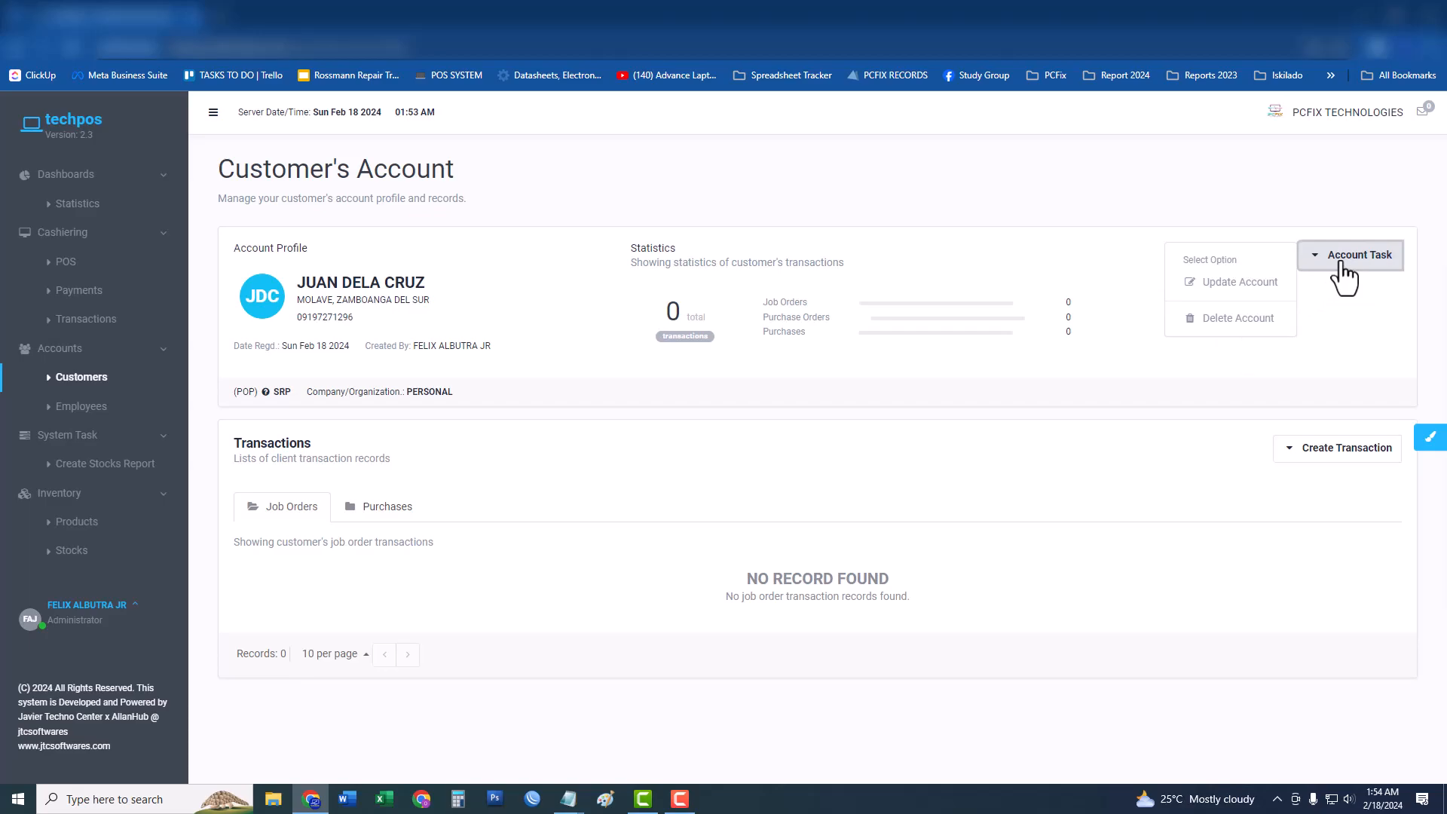
left_click(1343, 350)
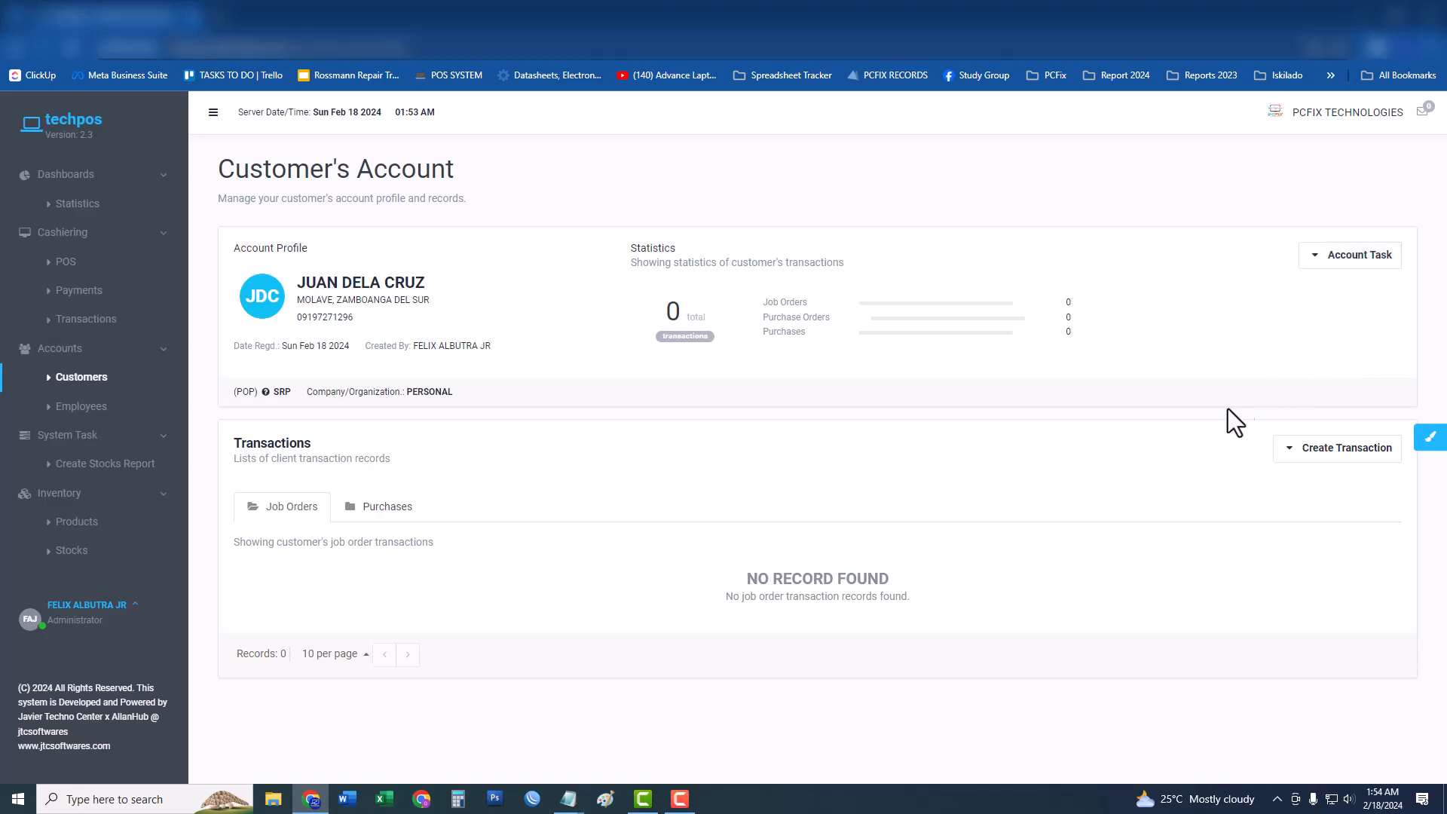
Start a new job order with type NEW WALK-IN (customer).
left_click(1311, 452)
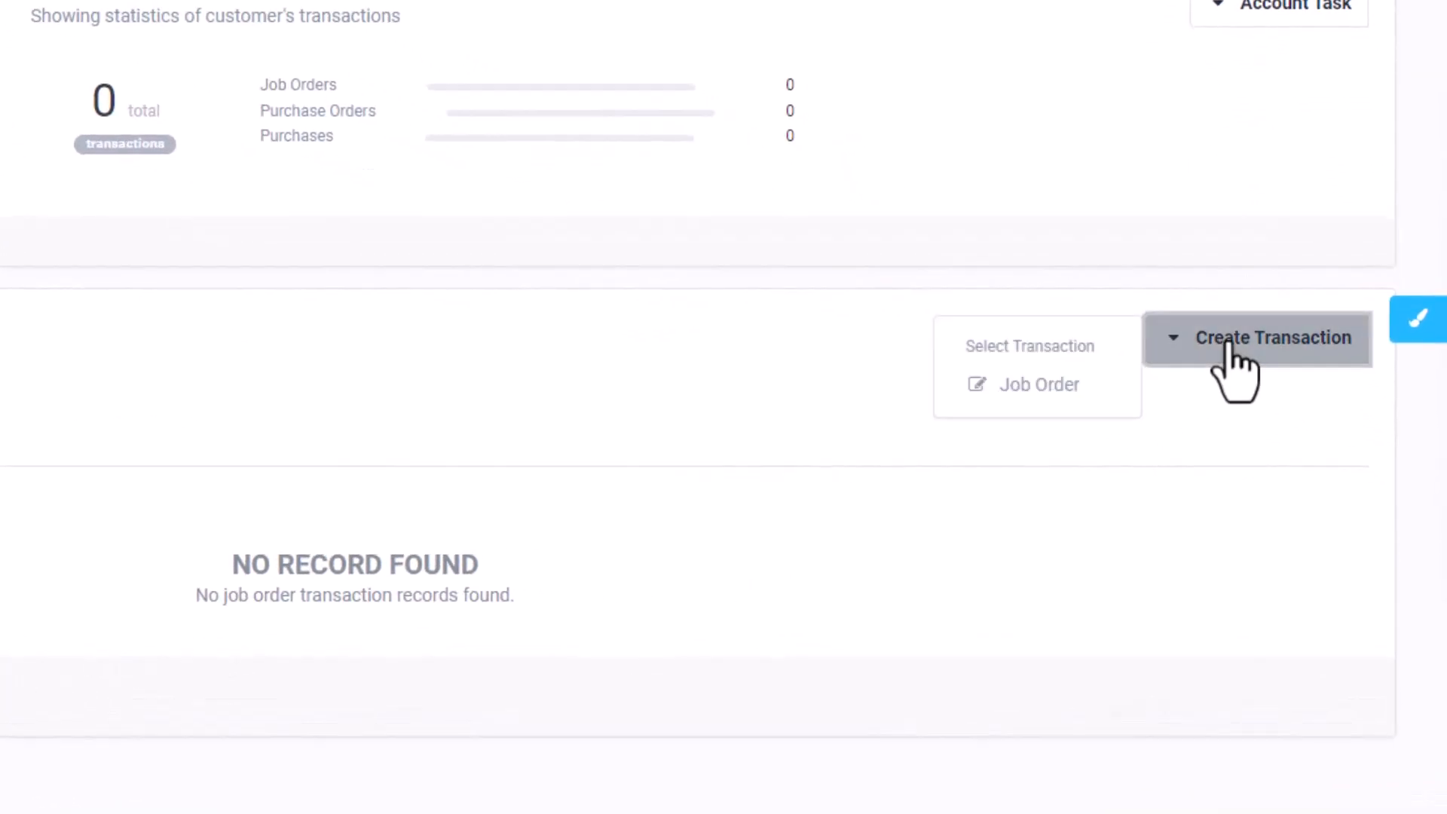
left_click(1039, 385)
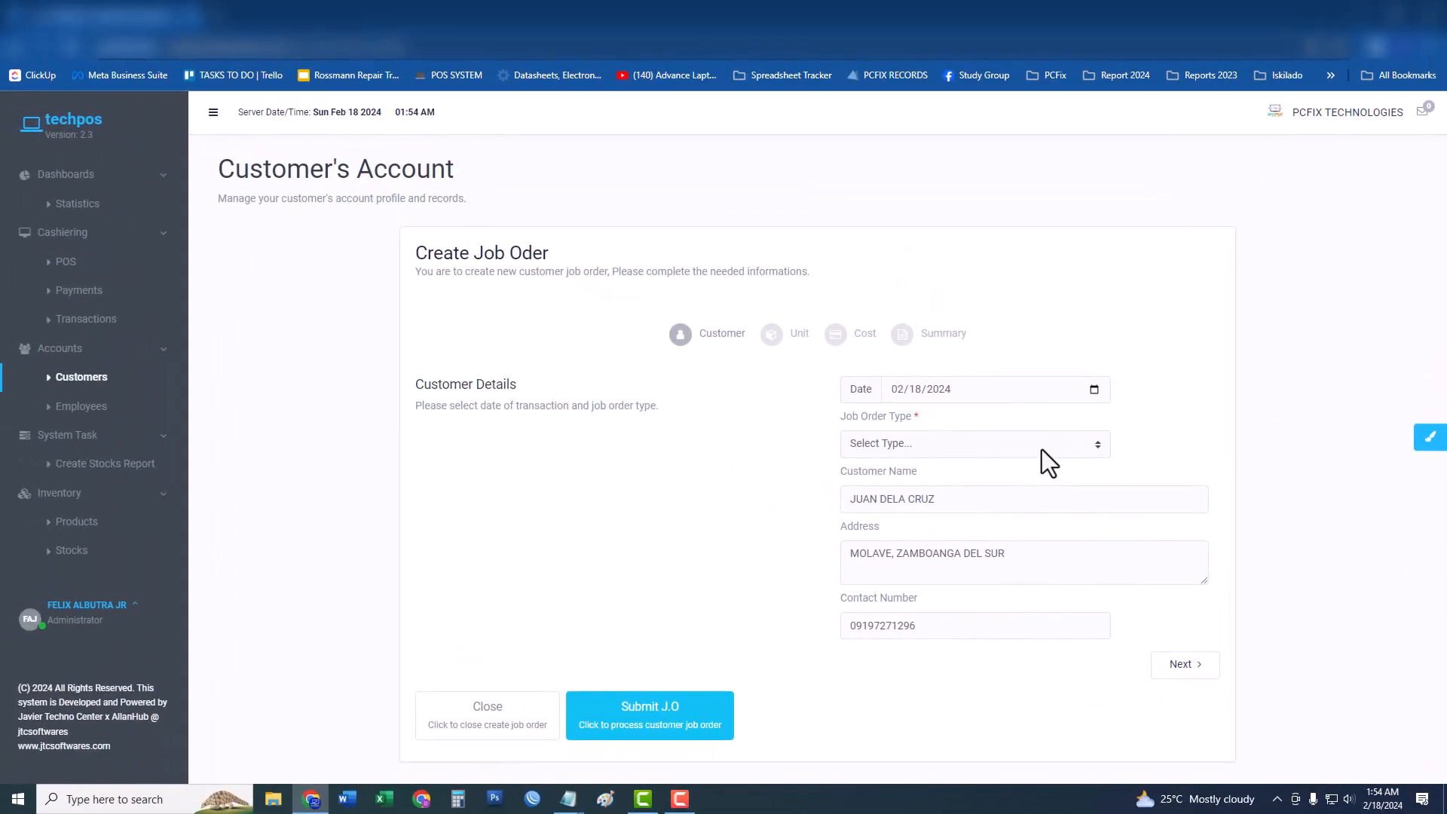
left_click(1032, 450)
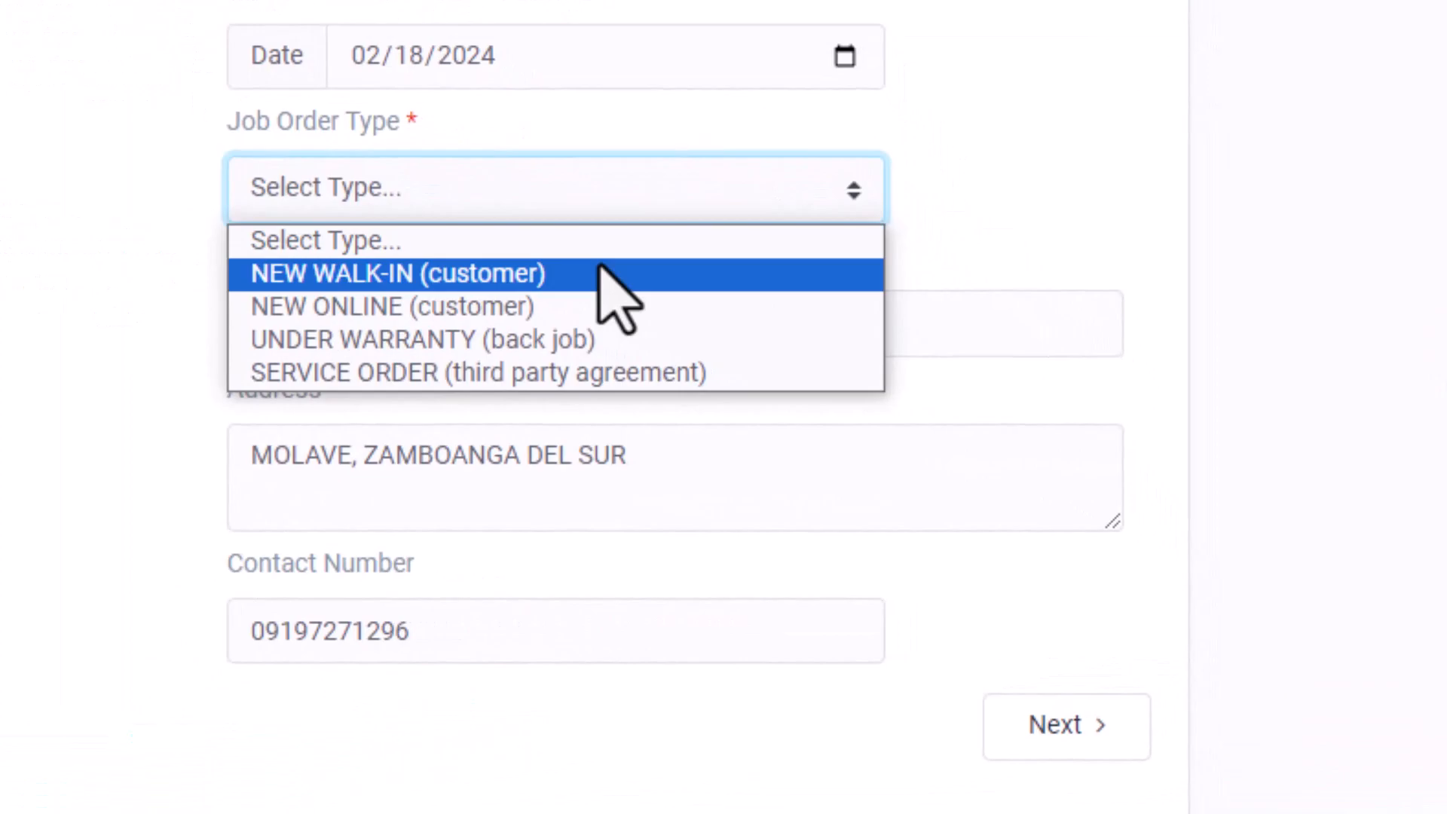
left_click(592, 275)
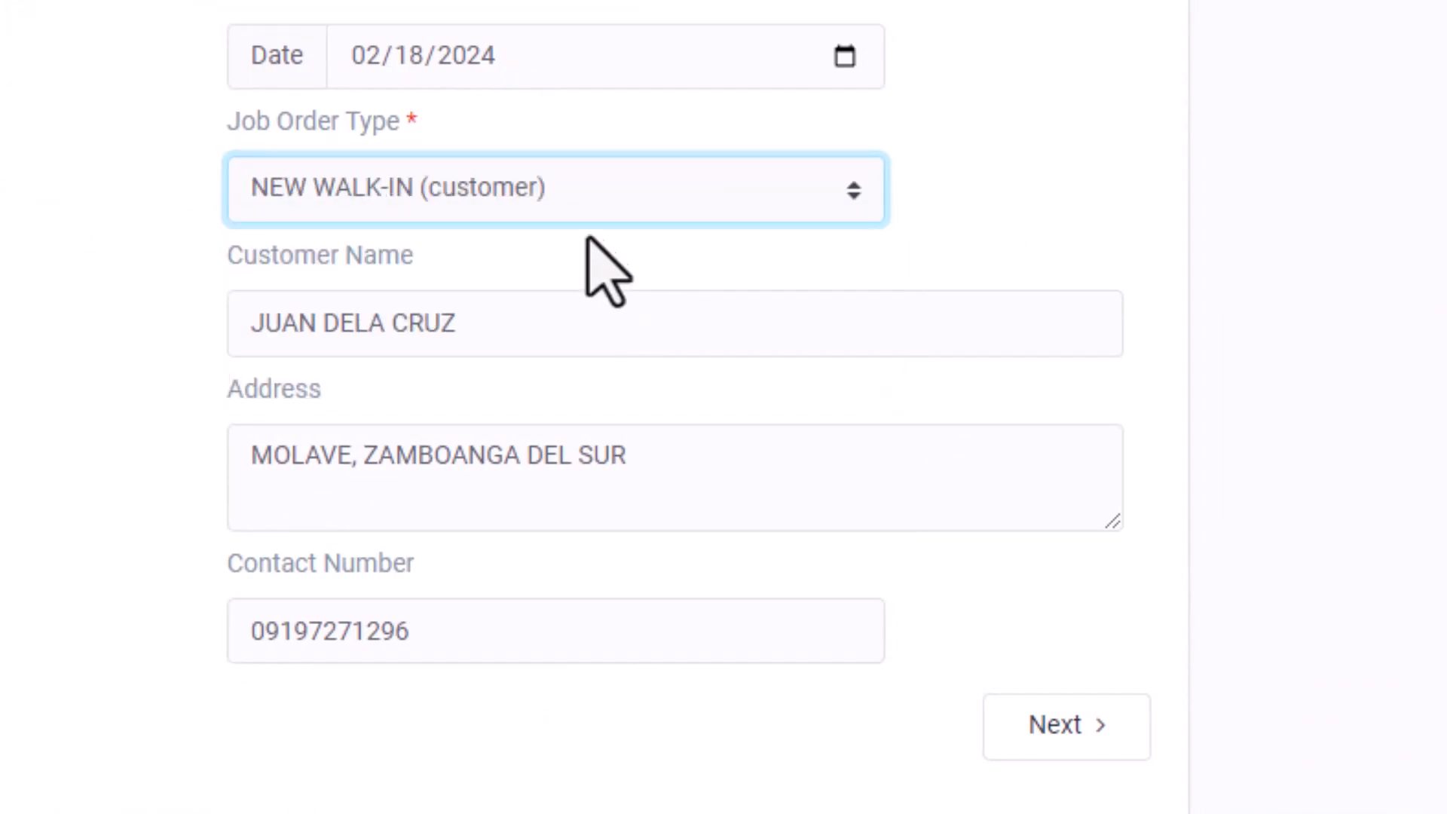
left_click(590, 187)
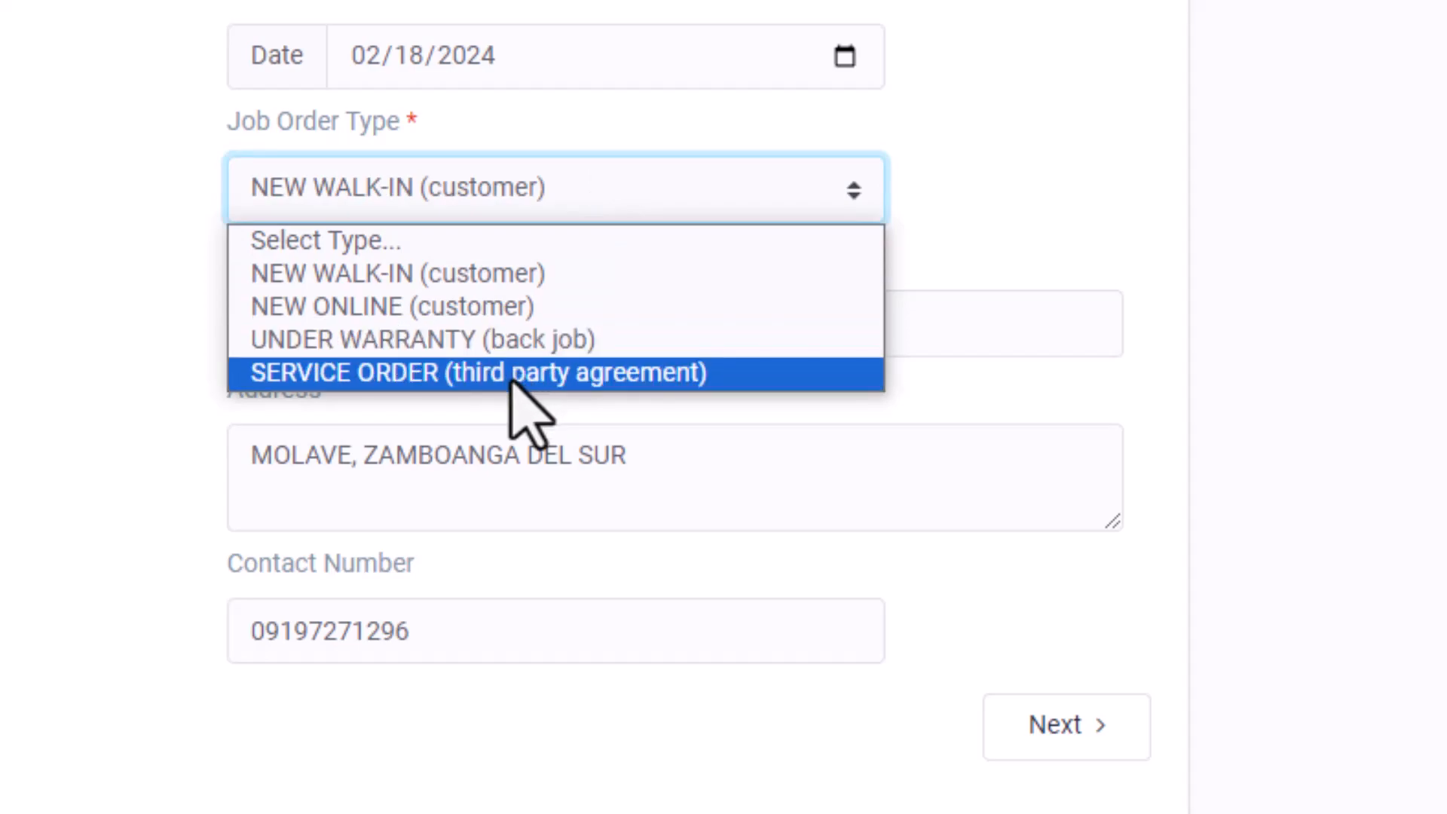
left_click(393, 277)
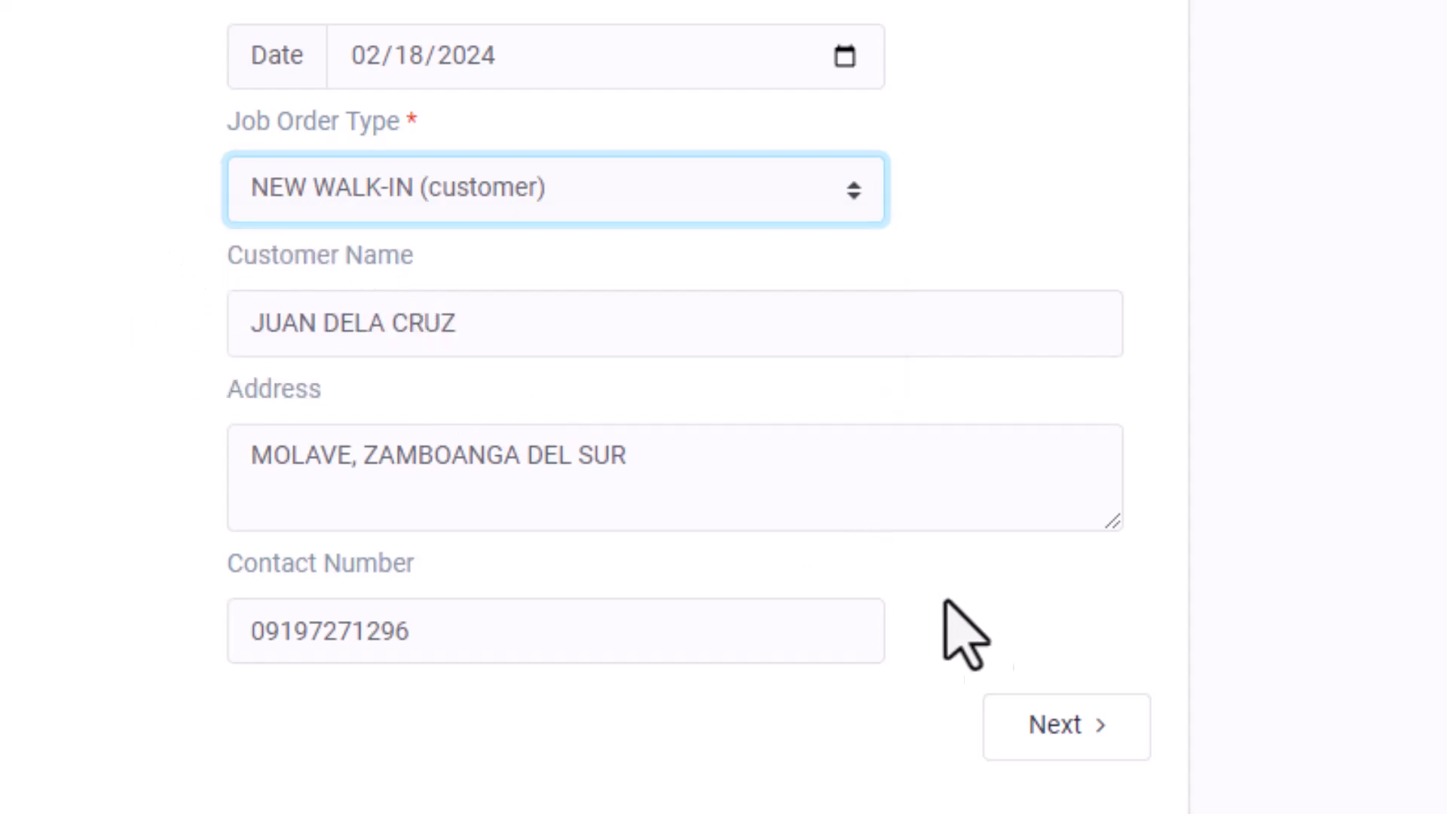
Advance the job order to the unit details step.
left_click(1074, 742)
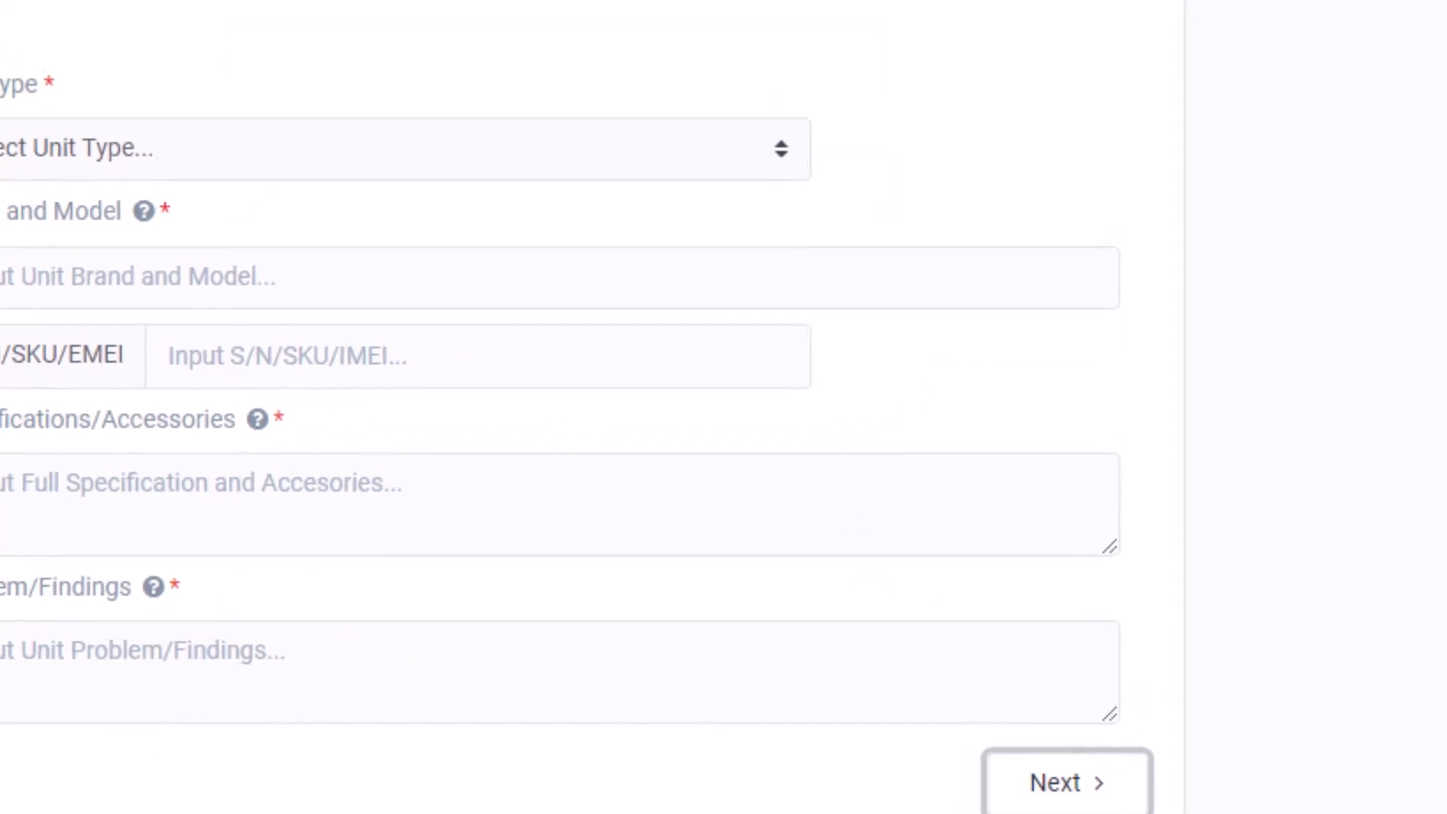
left_click(4, 742)
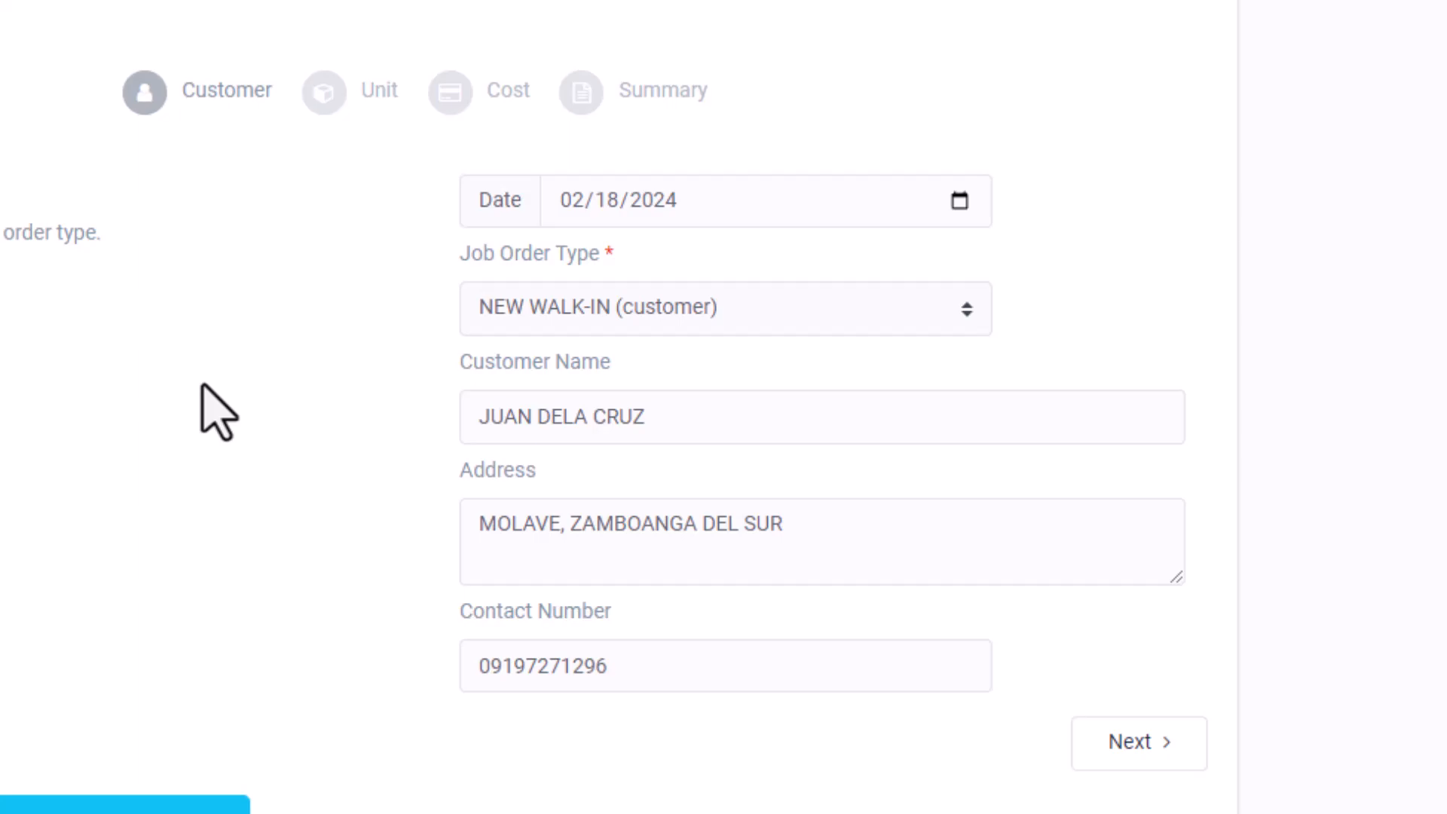
left_click(1164, 759)
Set the unit to a Printer, brand EPSON L120, serial number 5555555.
left_click(425, 308)
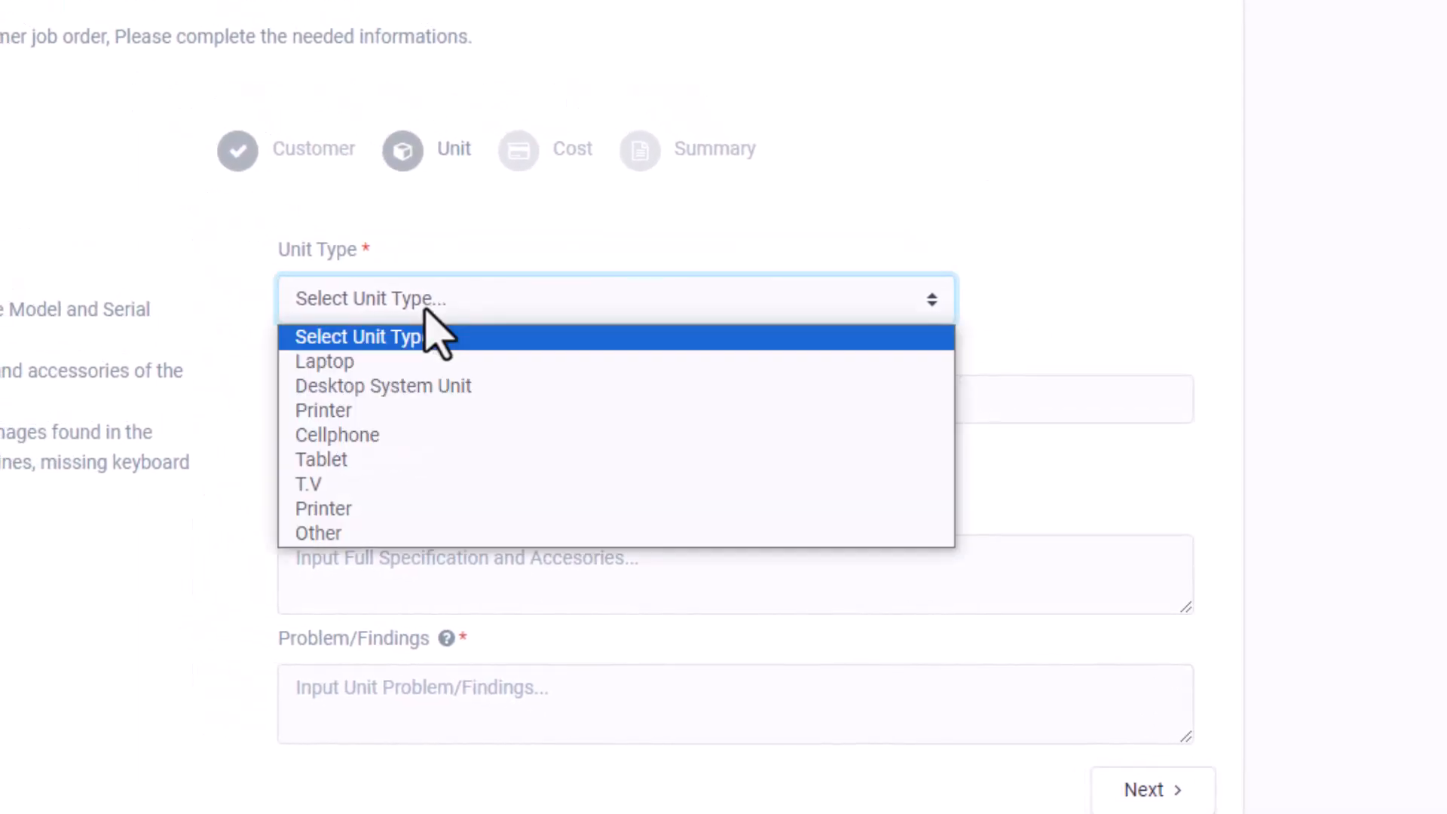
left_click(354, 412)
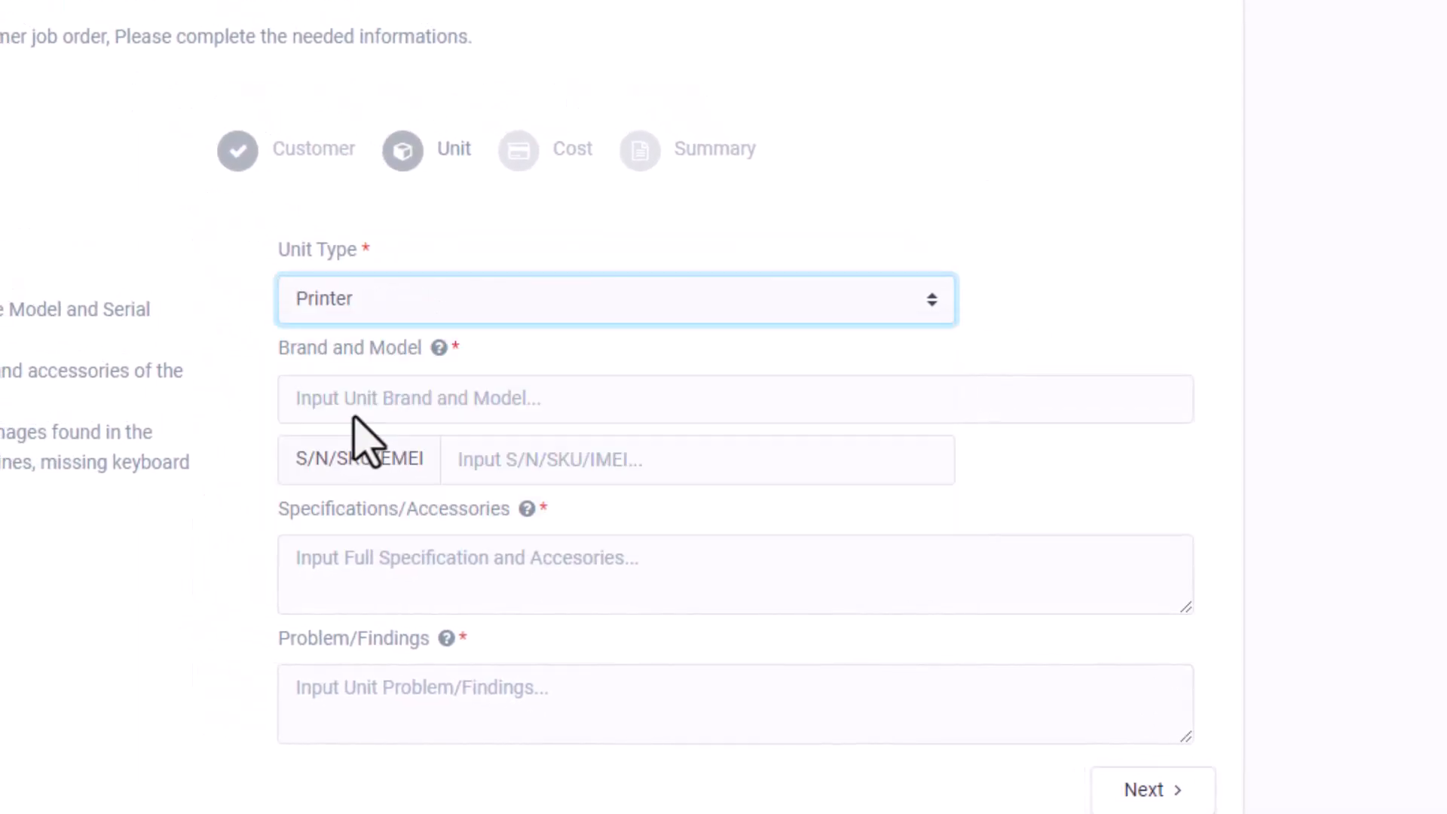
left_click(353, 413)
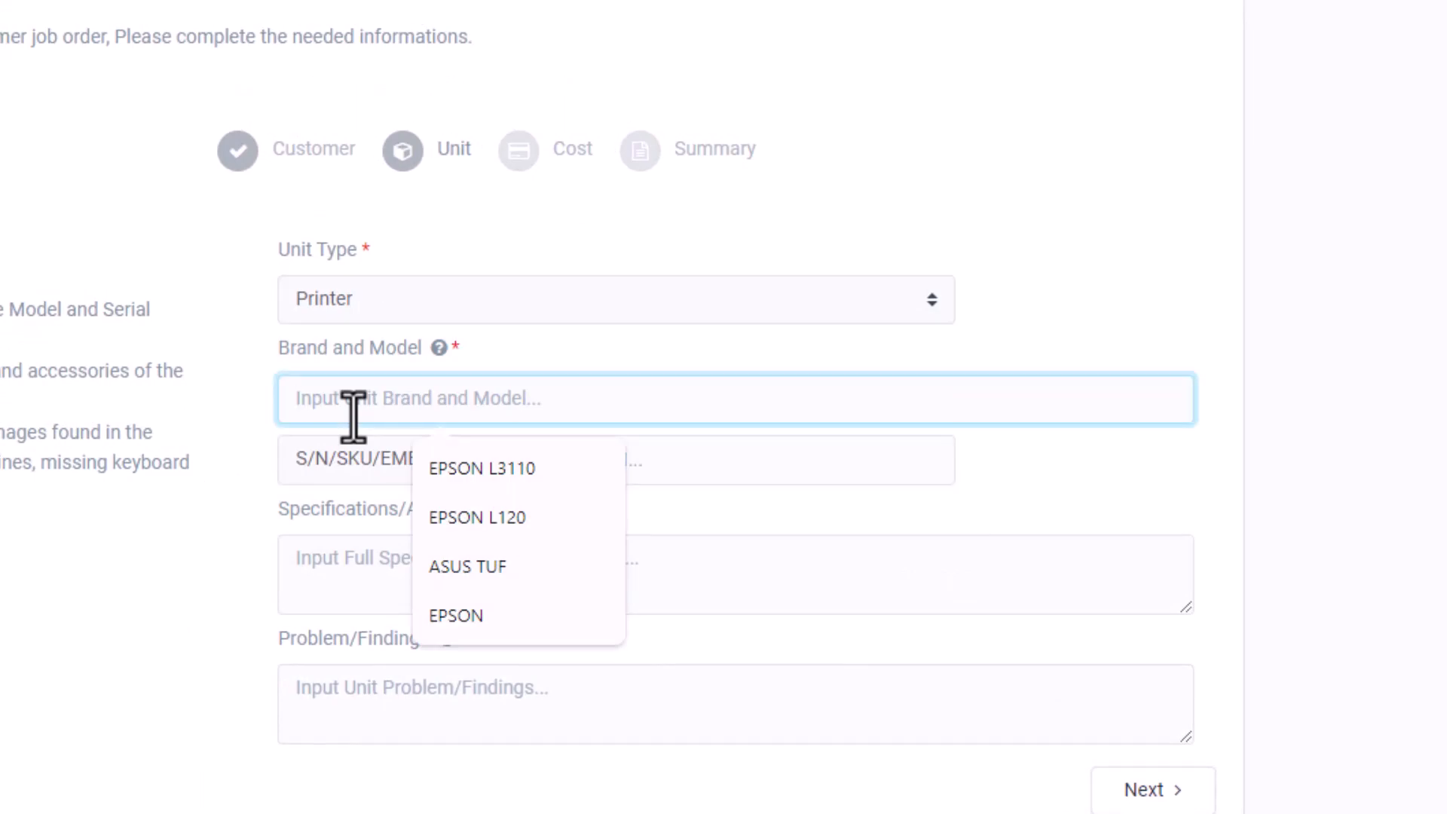
type("EPSON L")
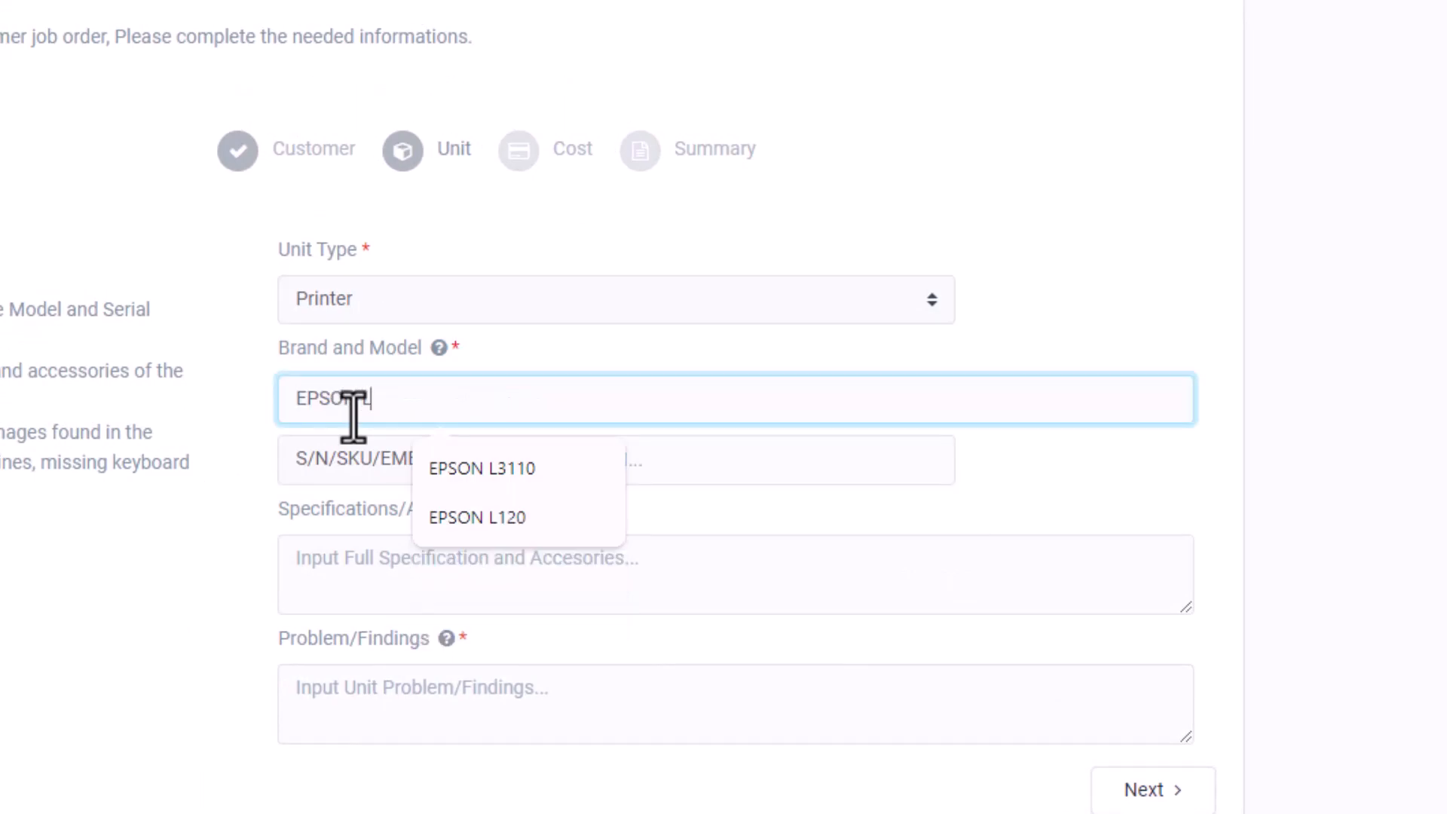
type("120")
key("Tab")
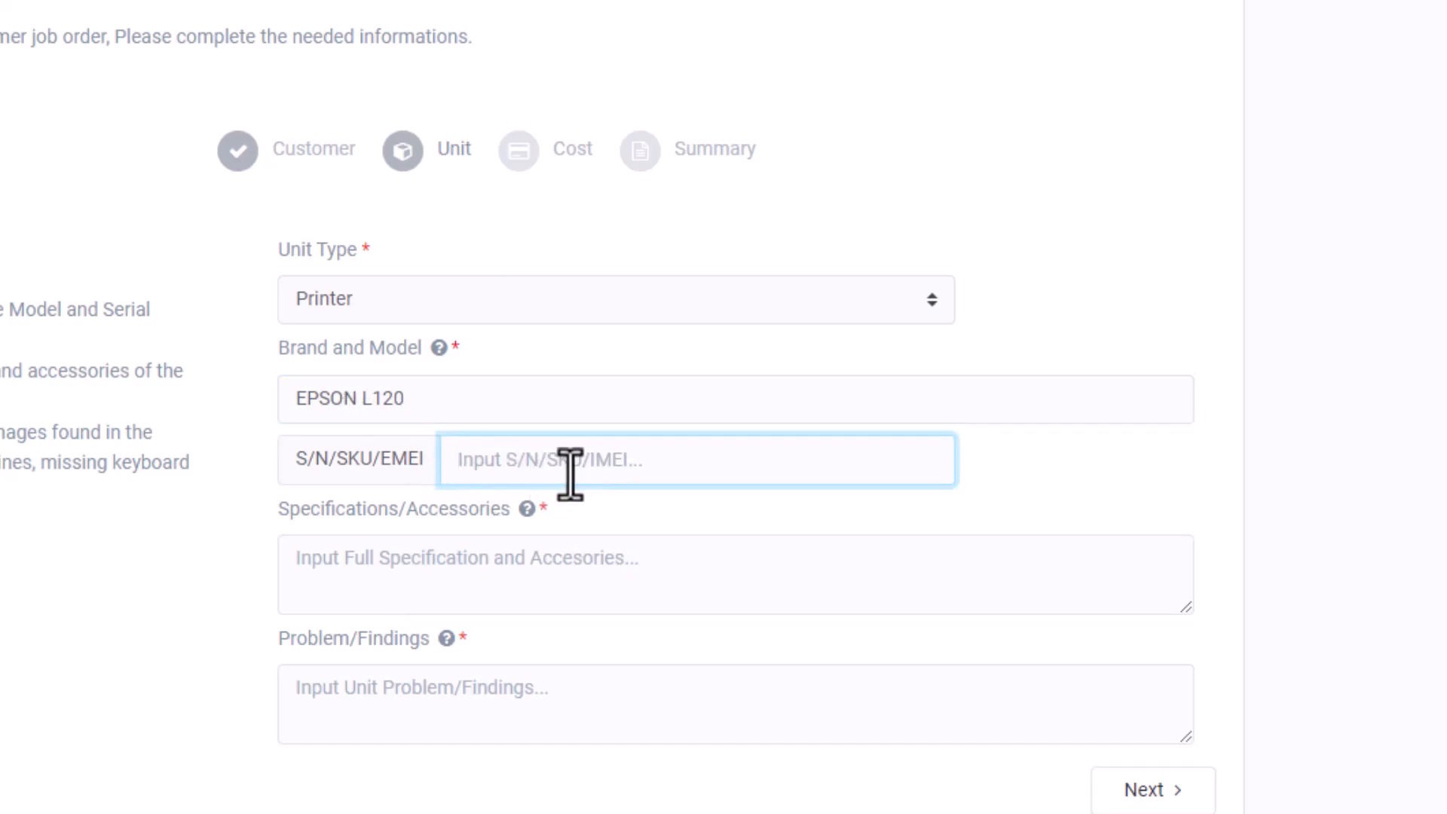
type("5555555")
key("Tab")
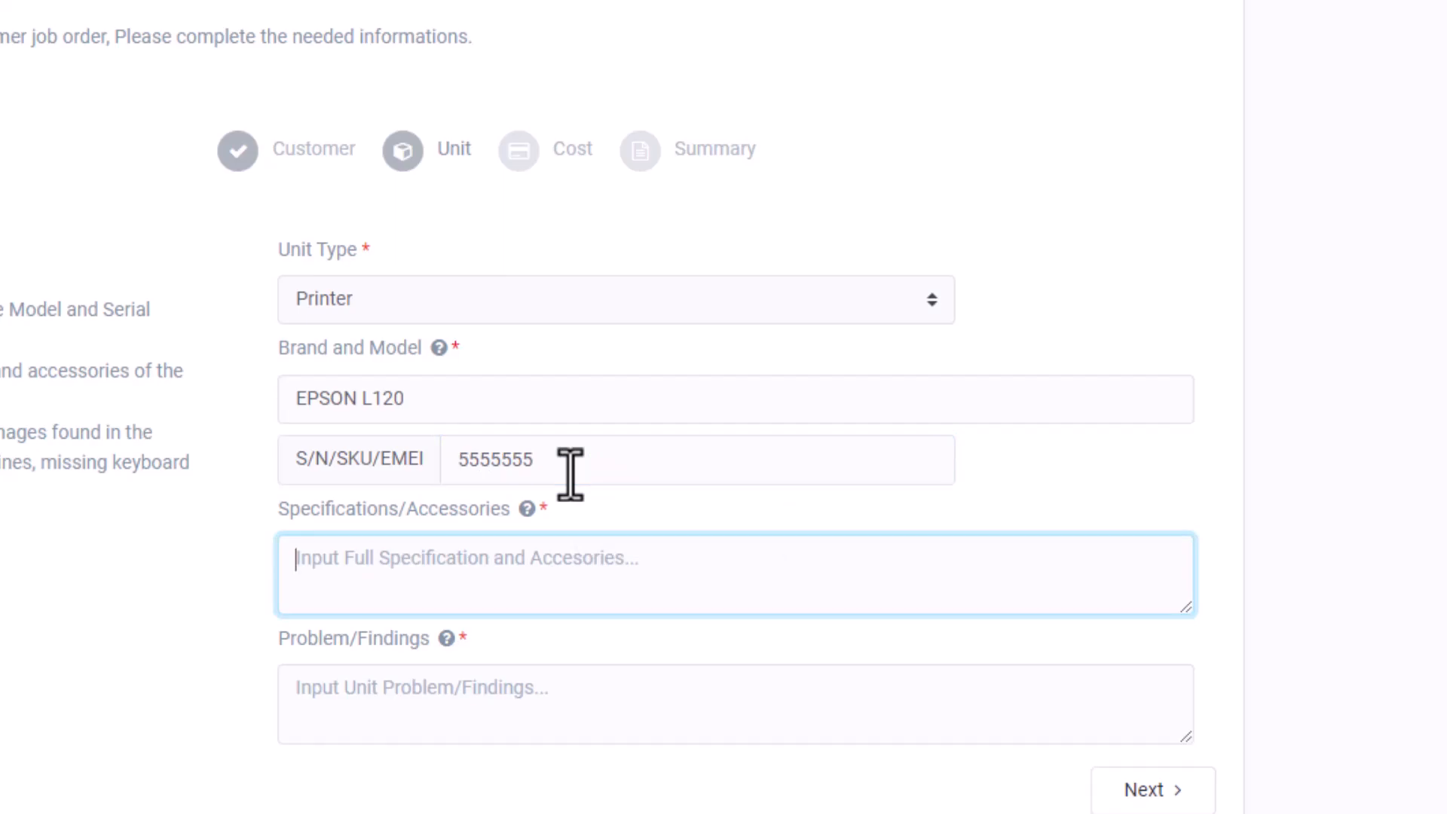
Enter DATA CORD AND POWER CORD as the specifications/accessories.
left_click(612, 520)
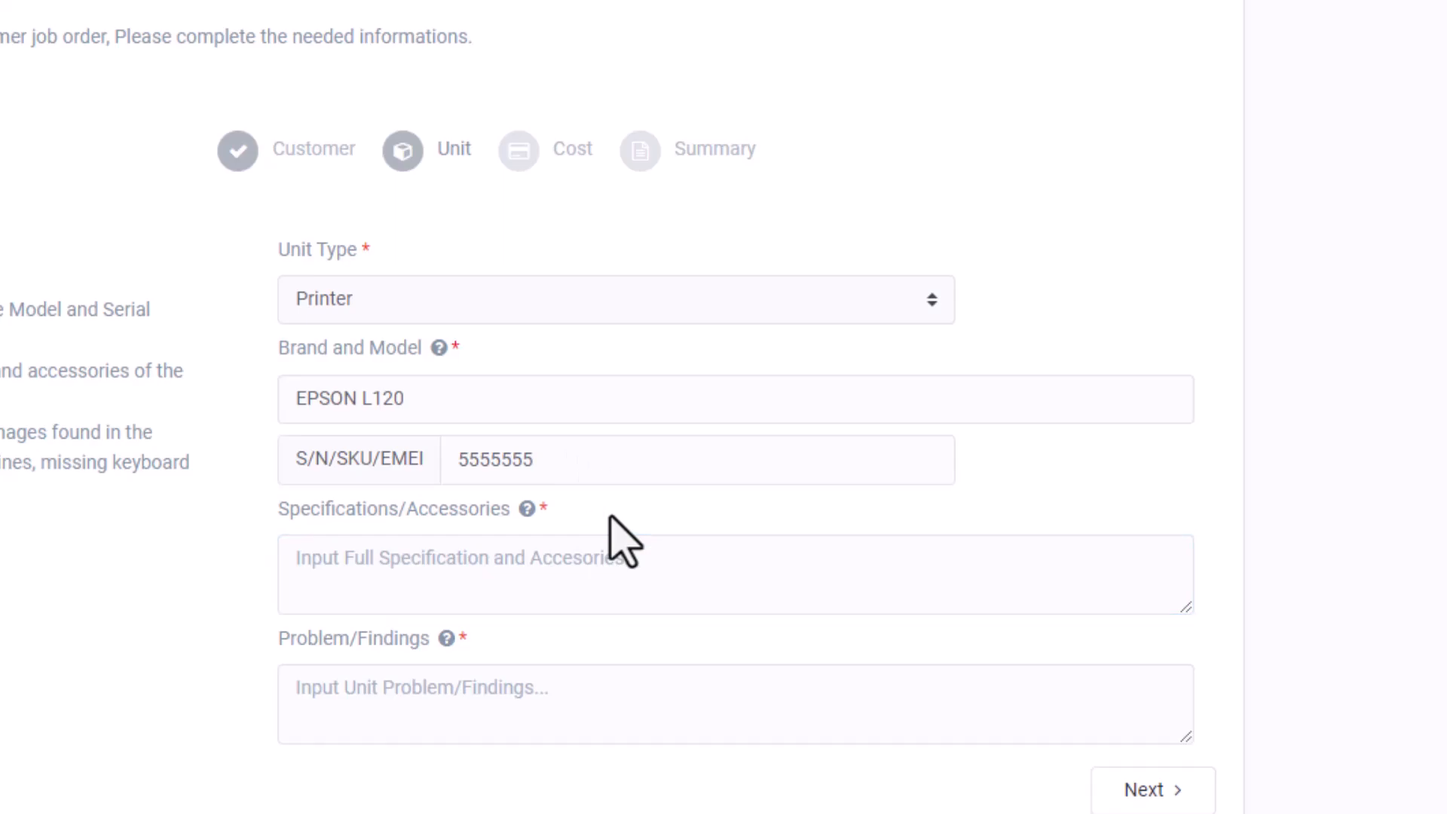
left_click(585, 556)
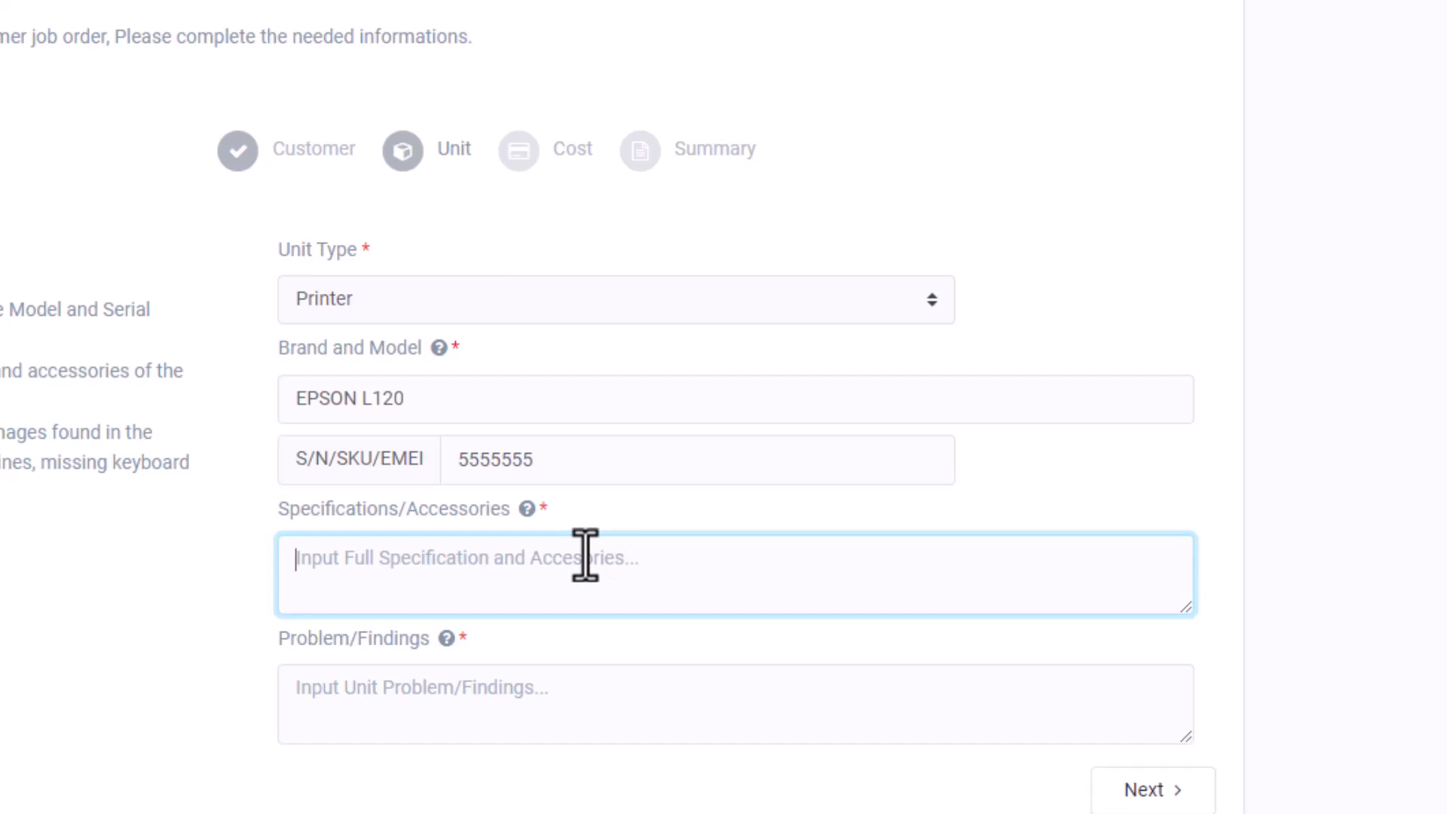
type("DATA CORD AND ")
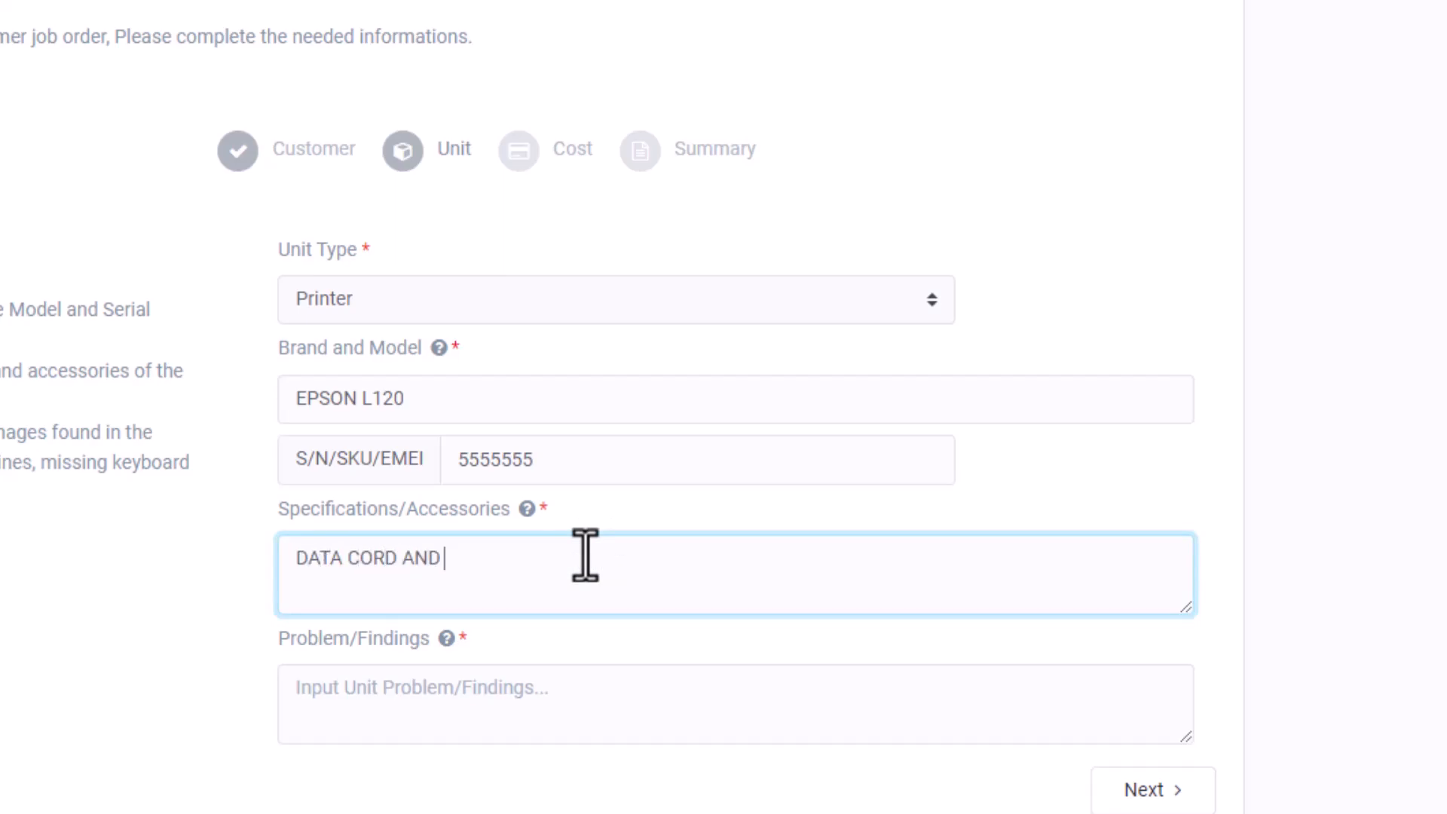
type("POWER CORD")
key("Tab")
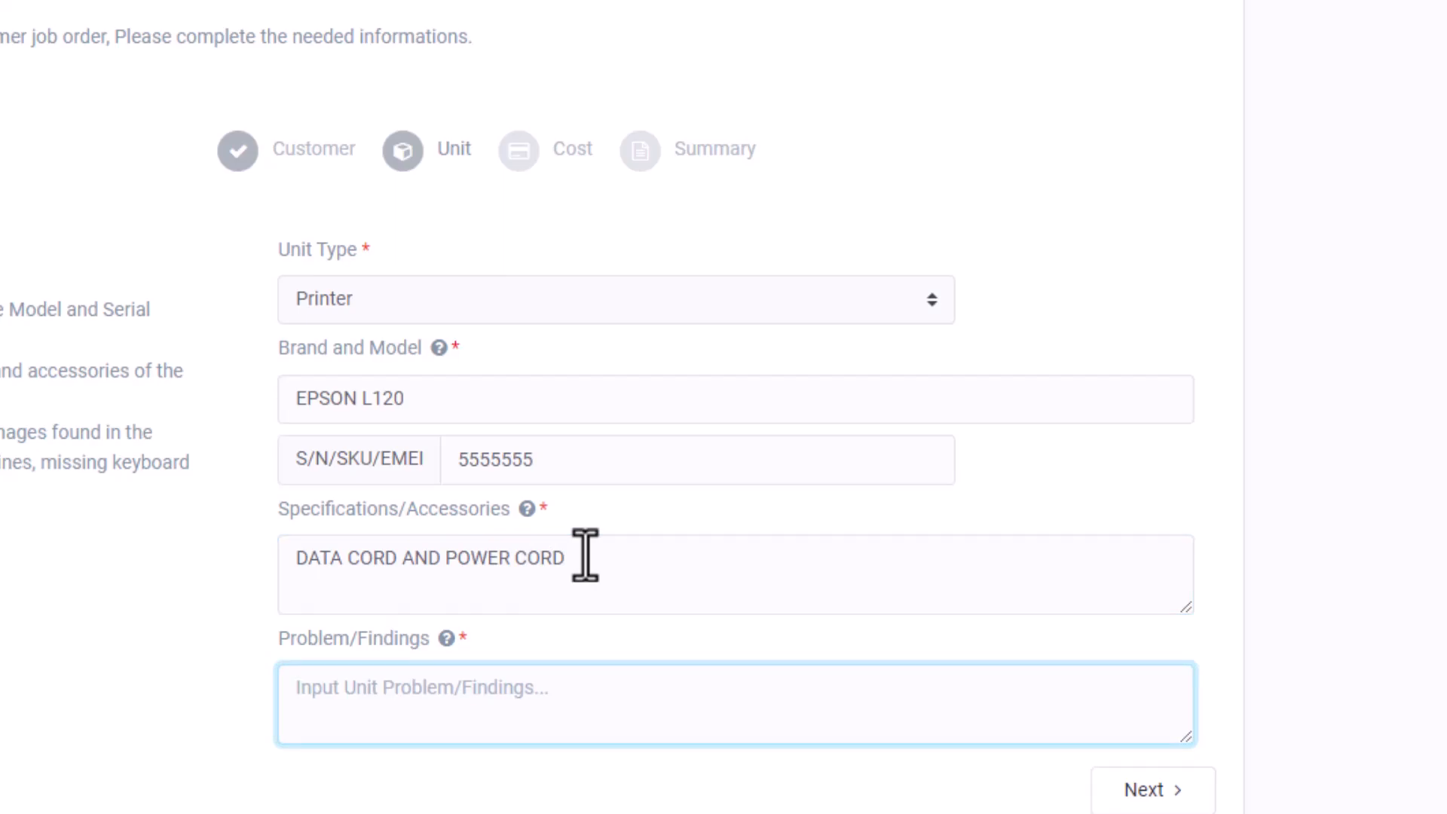
Enter the problem as DILI MO PRINT and continue to the cost step.
scroll(157, 497, "down", 1)
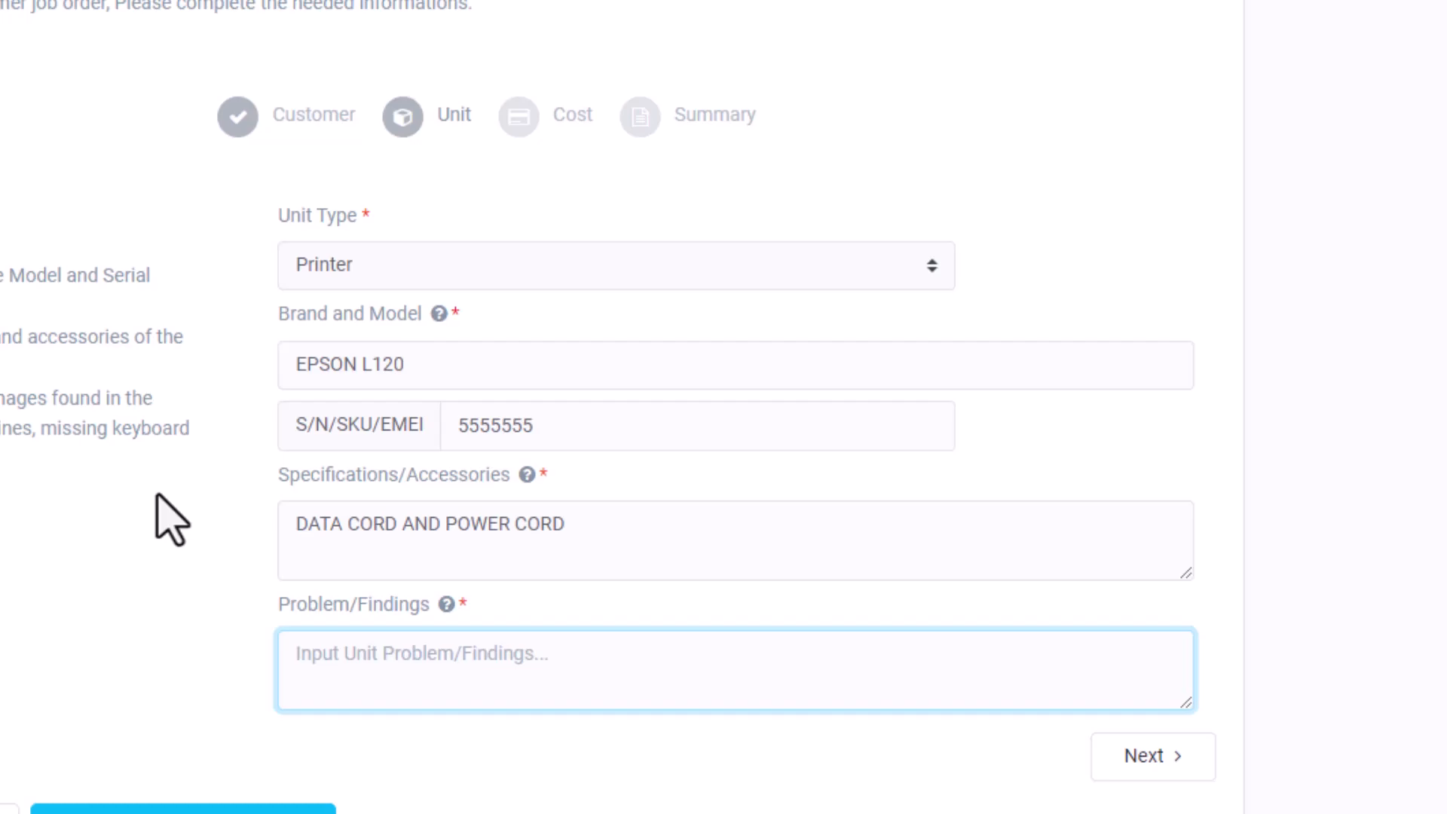
type("DL")
key("BackSpace")
type("ILI P")
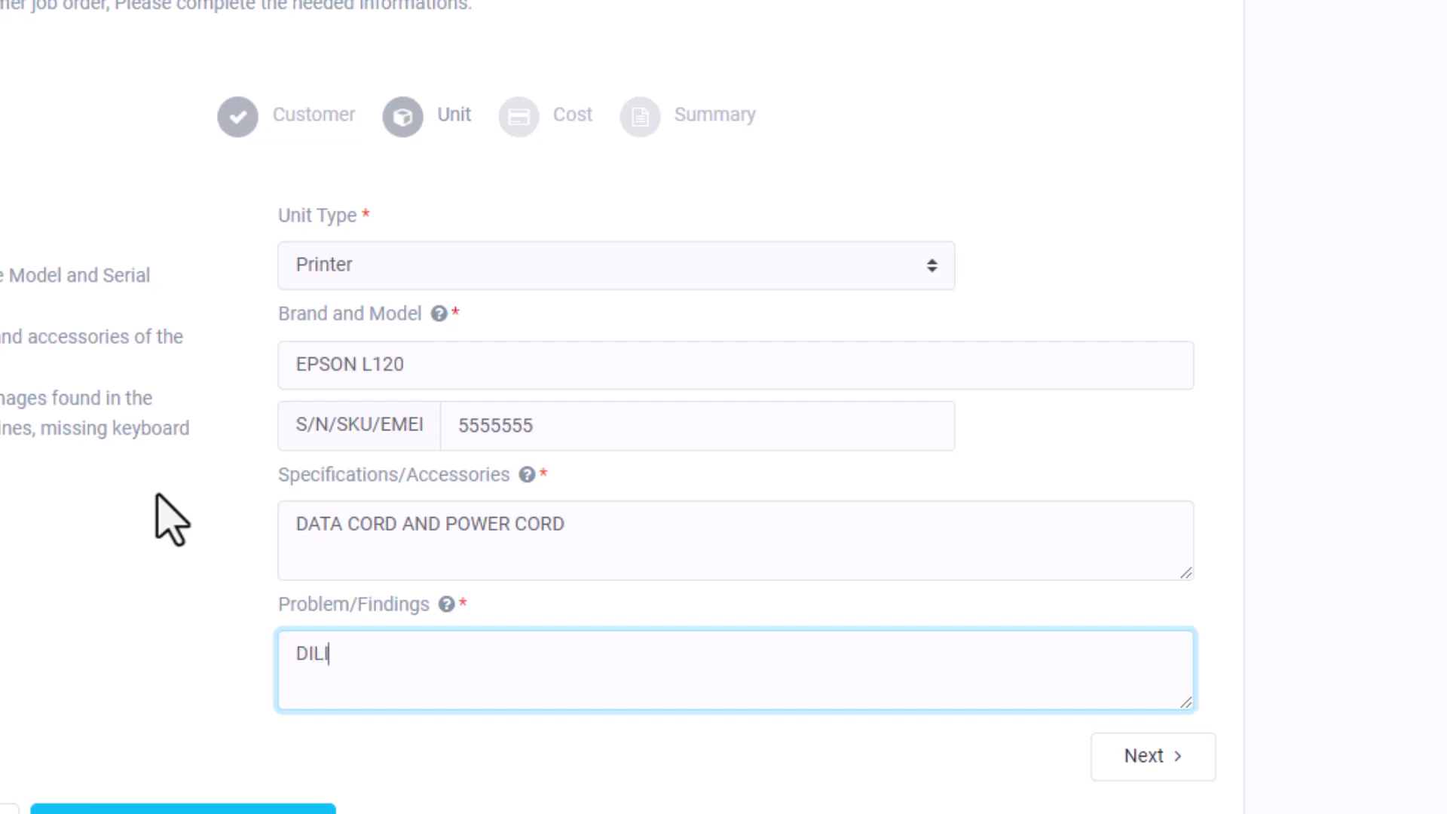
key("BackSpace")
type("MO PRINT")
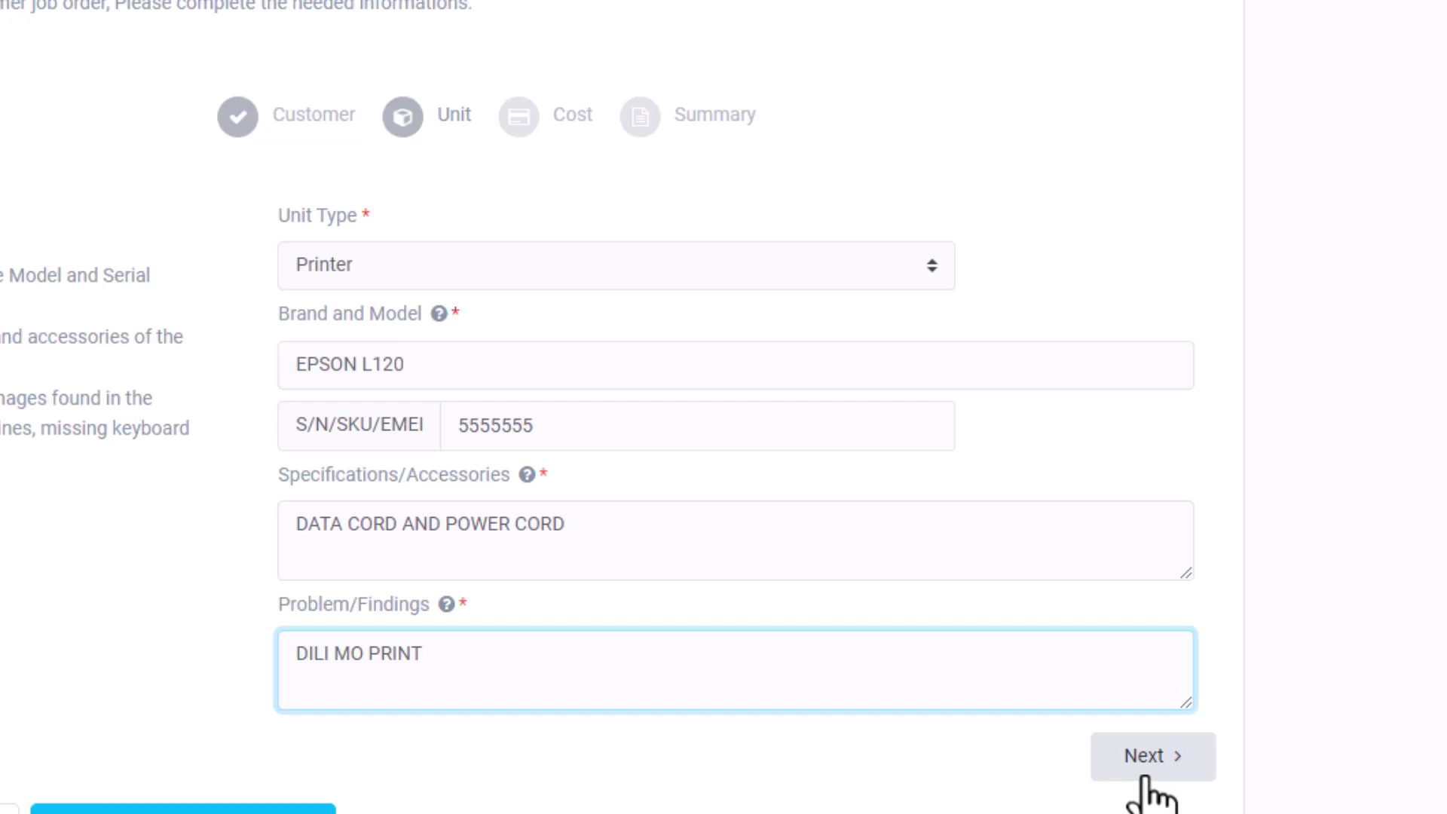
left_click(1144, 774)
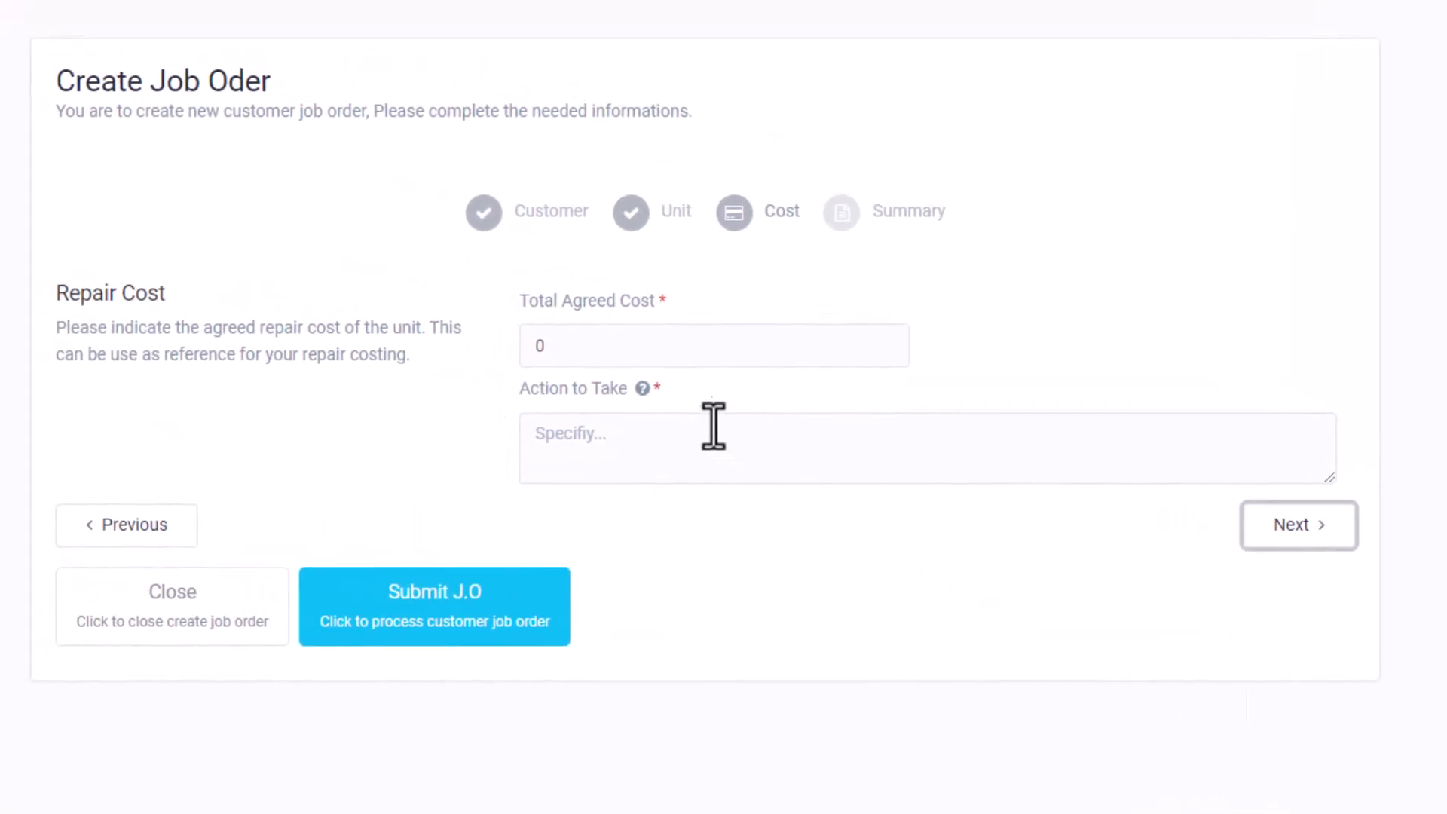
Set the total agreed cost to 350.
left_click(555, 348)
left_click(455, 379)
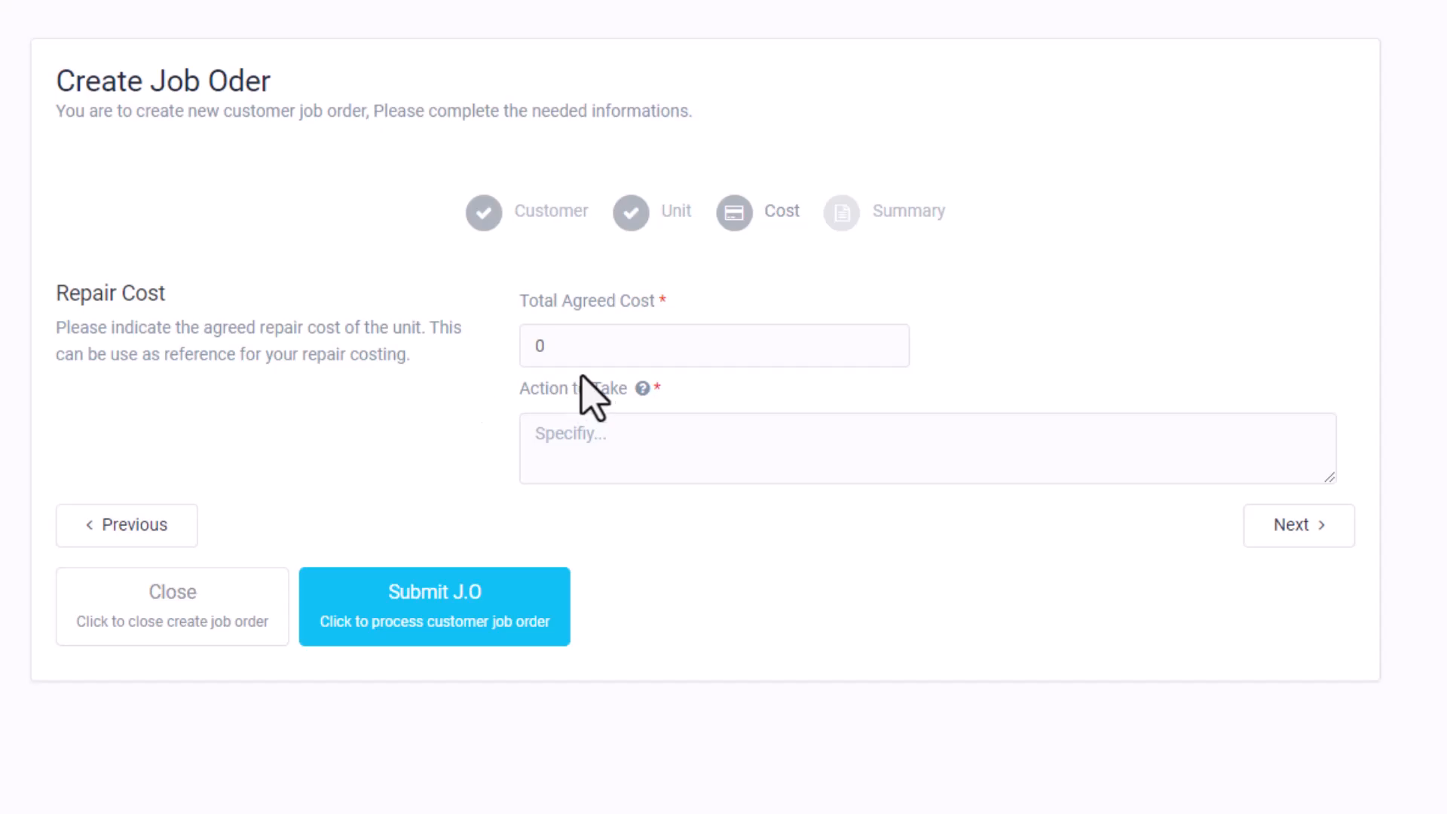
left_click_drag(613, 357, 509, 361)
type("350")
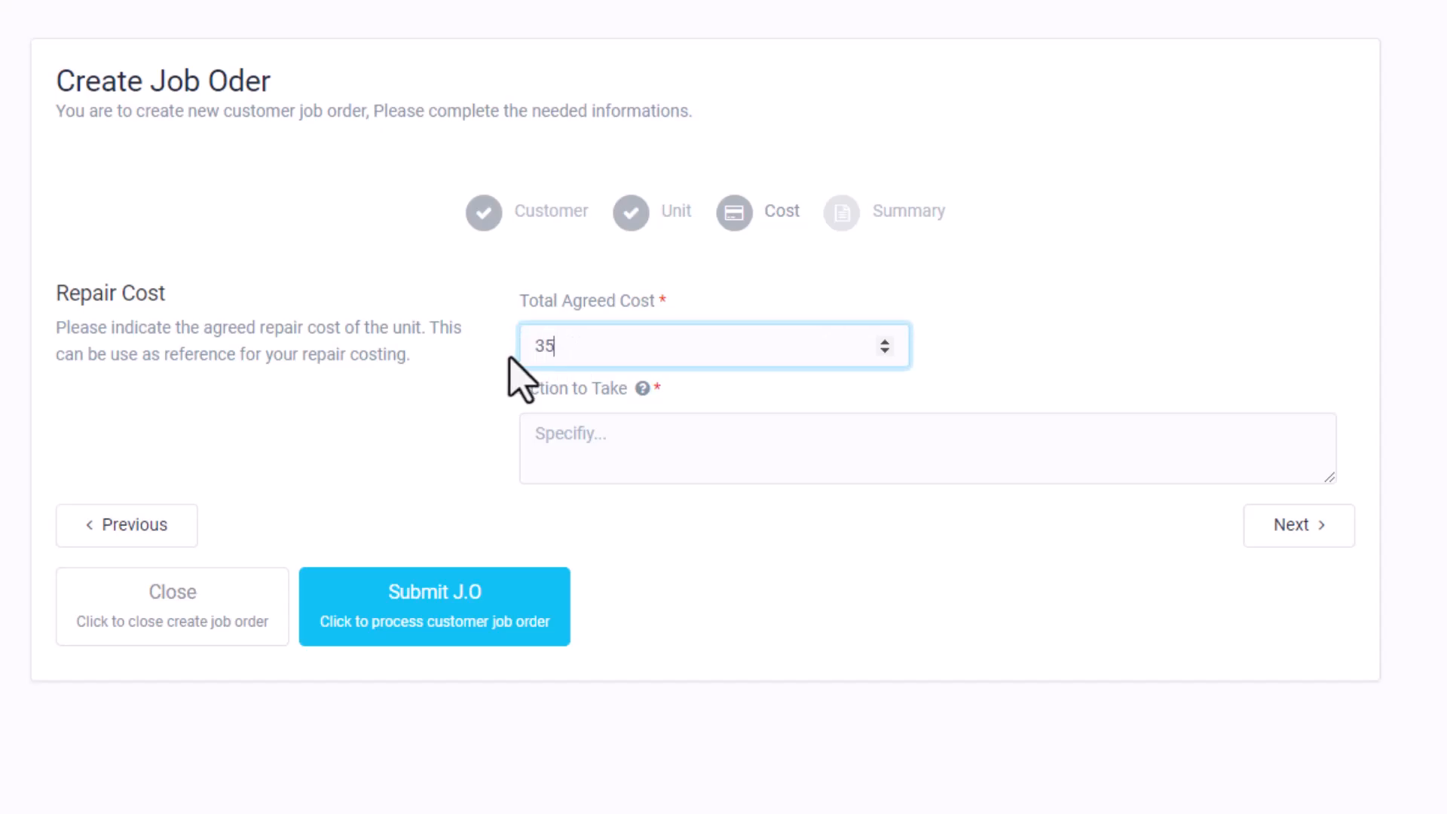
left_click(468, 435)
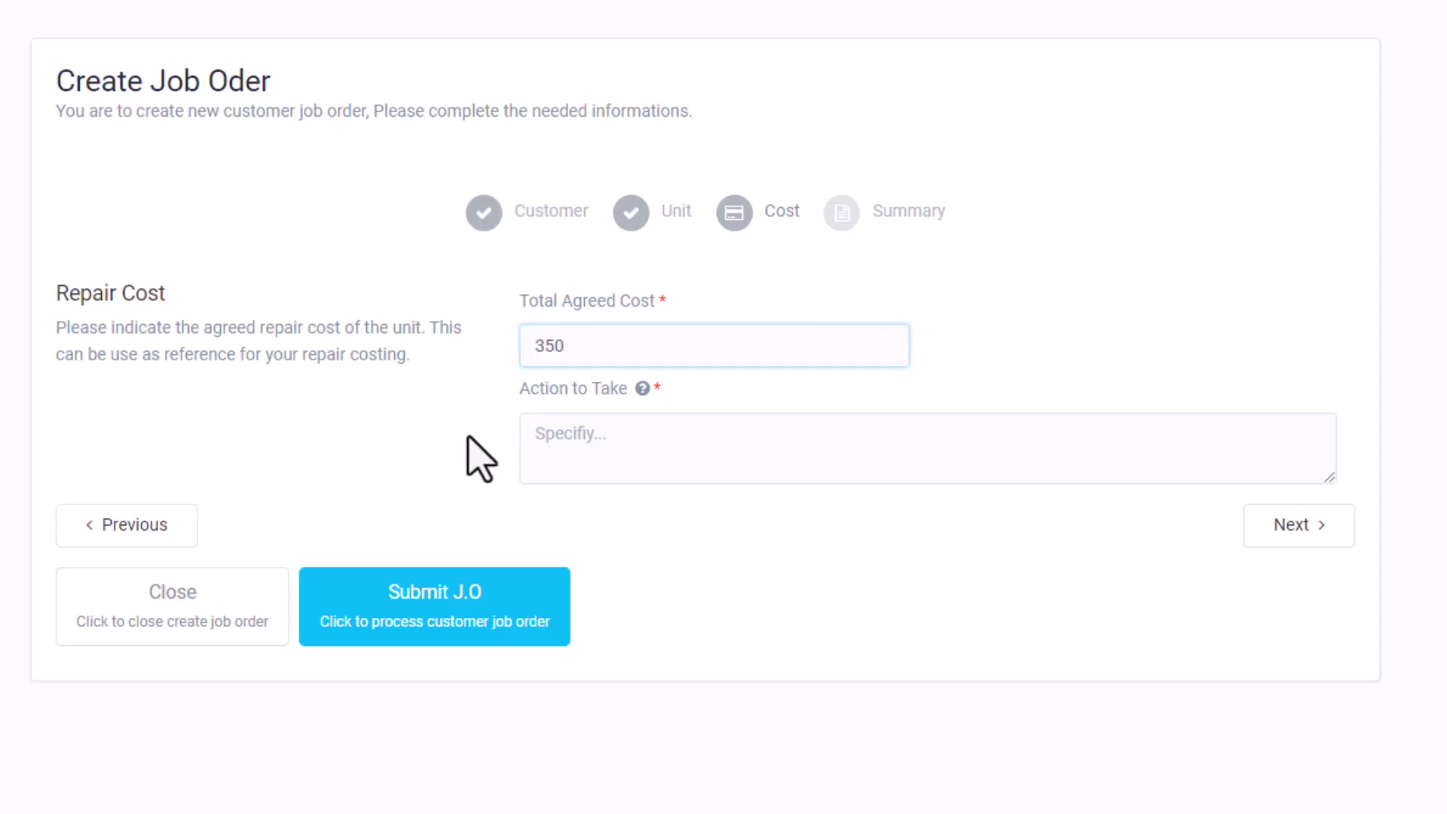
Enter the action to take: CHECK POWER SUPPLY UNIT AND BEYOND.
left_click(644, 456)
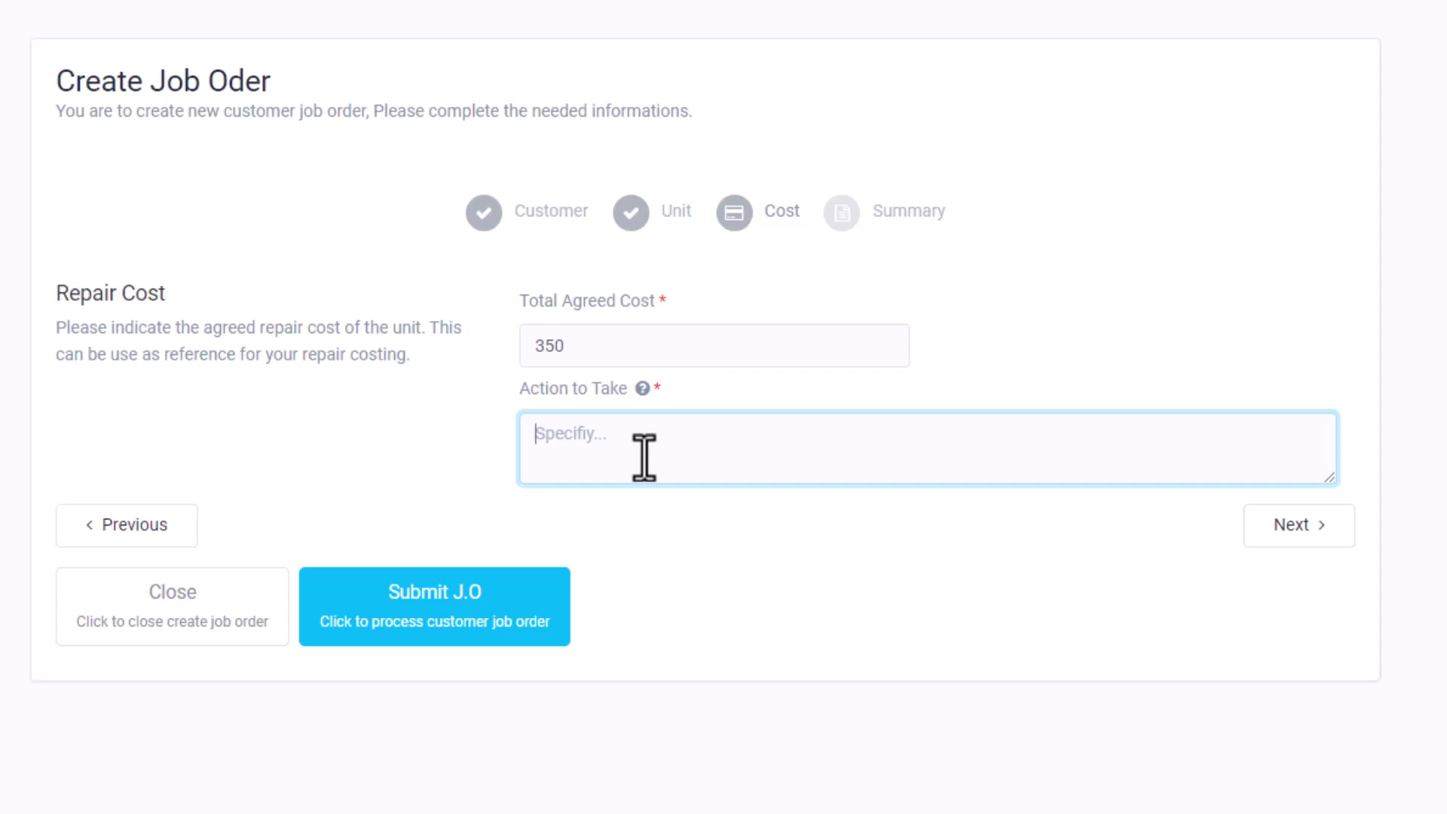
type("CHECK")
type("POS")
key("BackSpace")
type("WER SUPPLY UNIT")
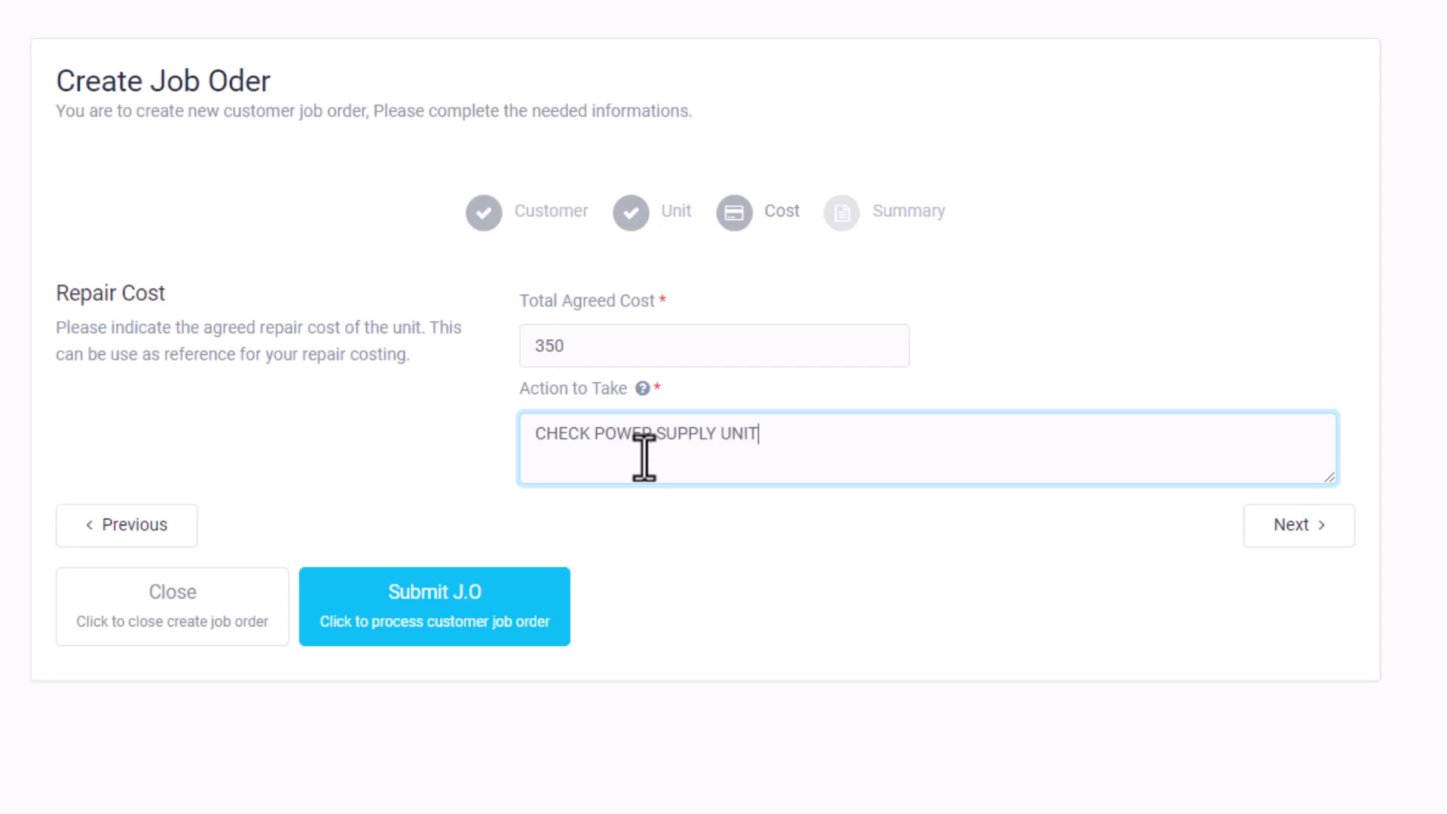
type(" AND BEYOND")
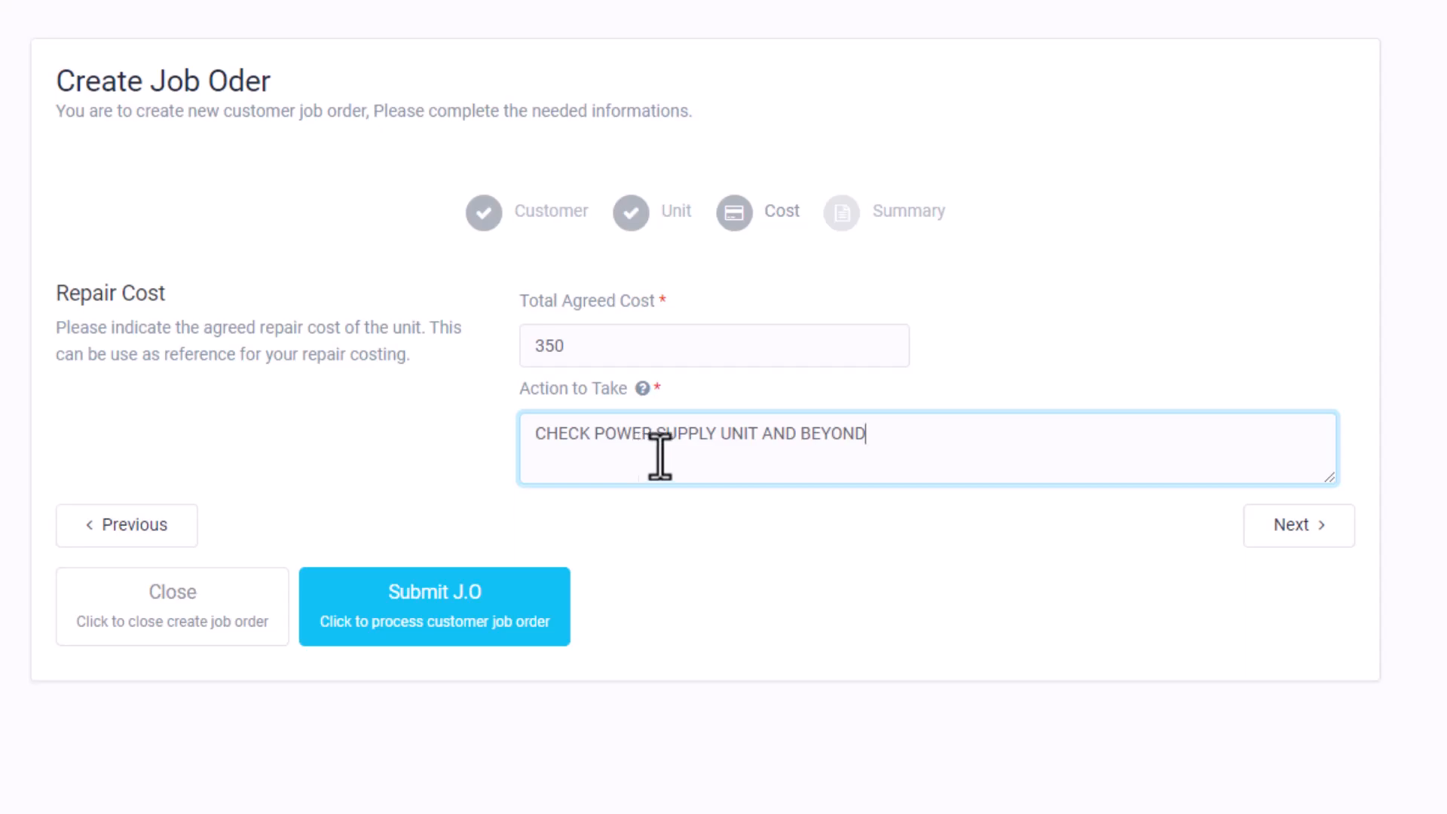
Submit the job order from its summary and check its sticker label's contact, date and barcode.
left_click(1293, 531)
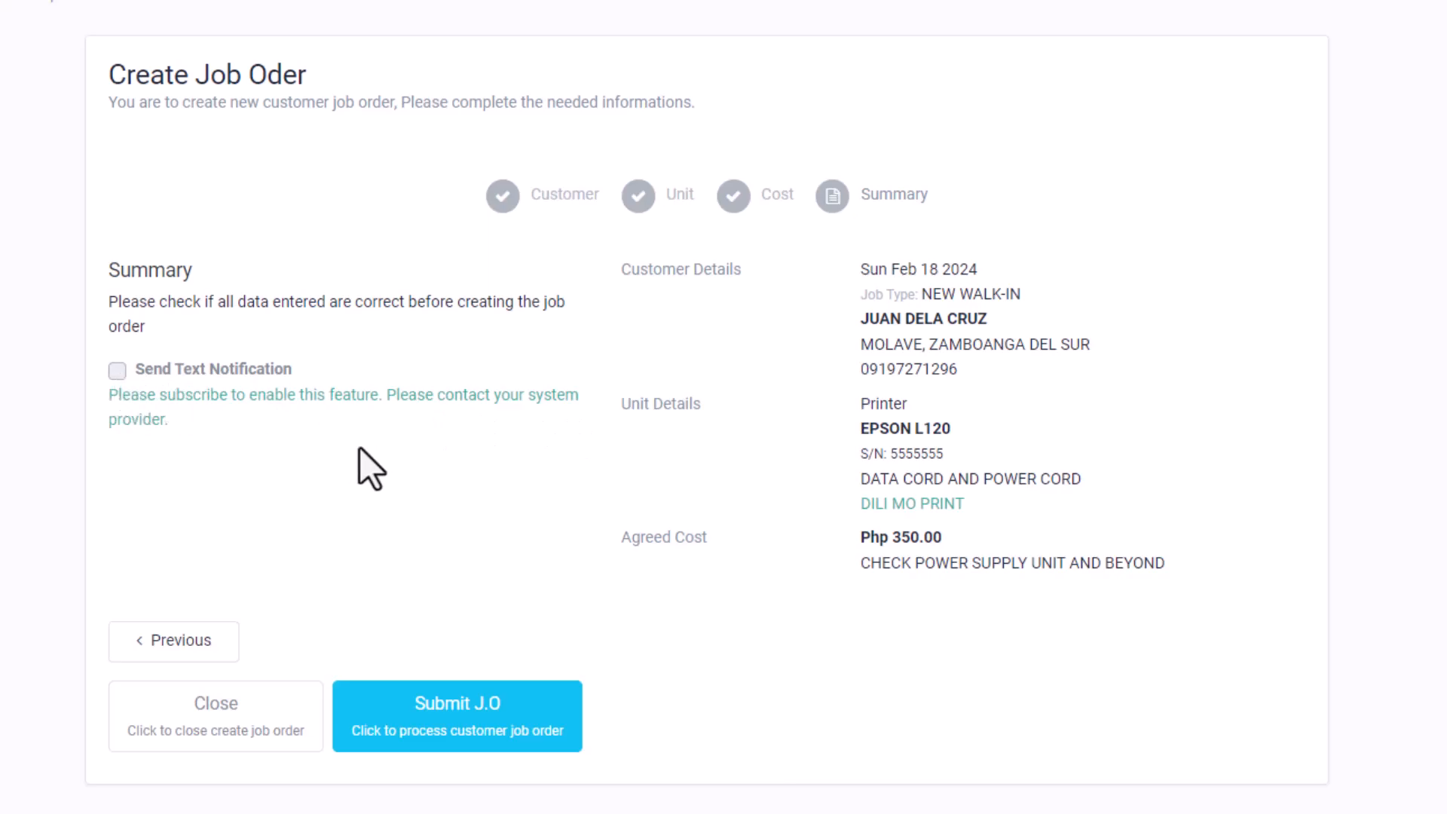
left_click(472, 704)
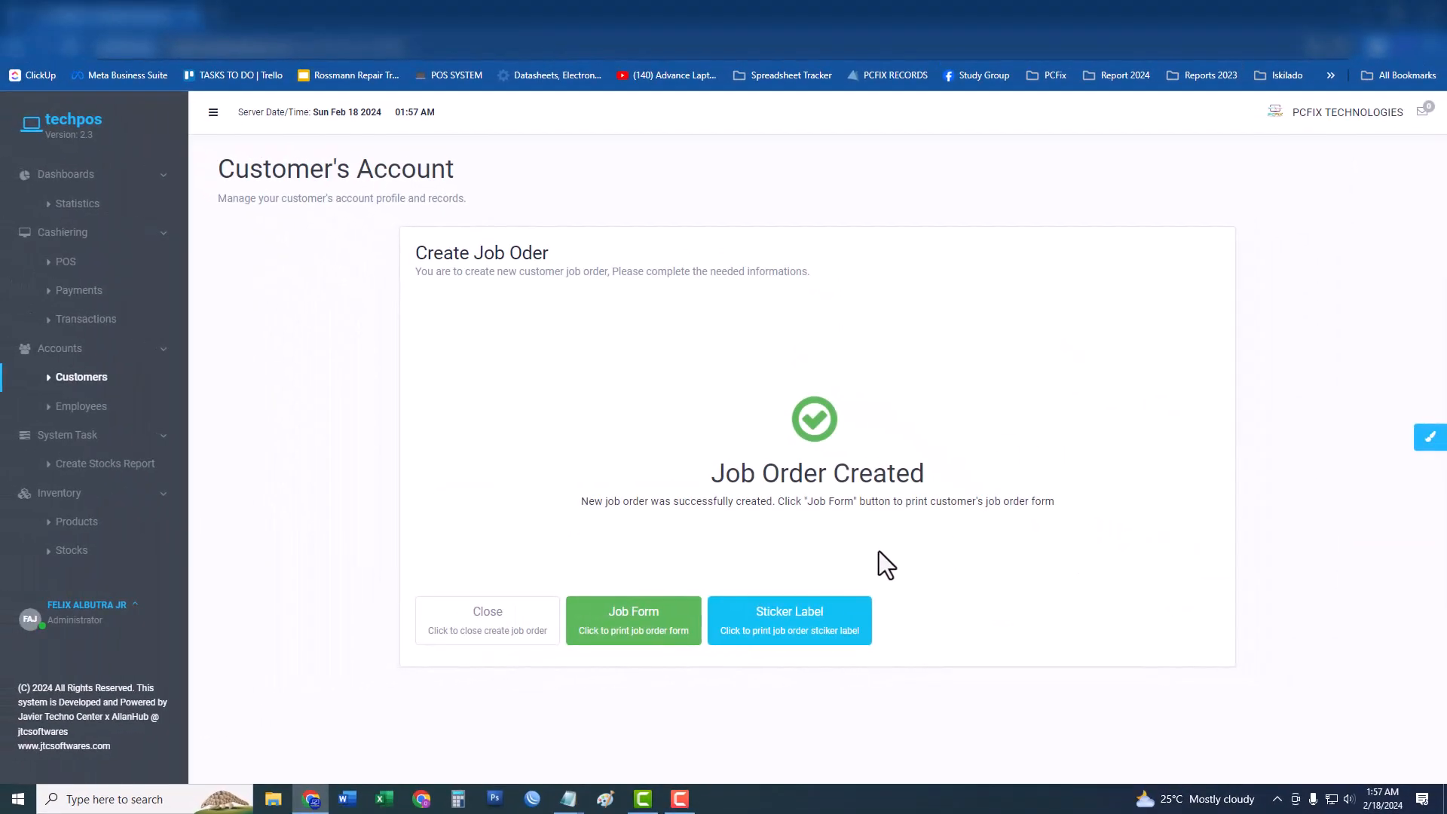
left_click(785, 618)
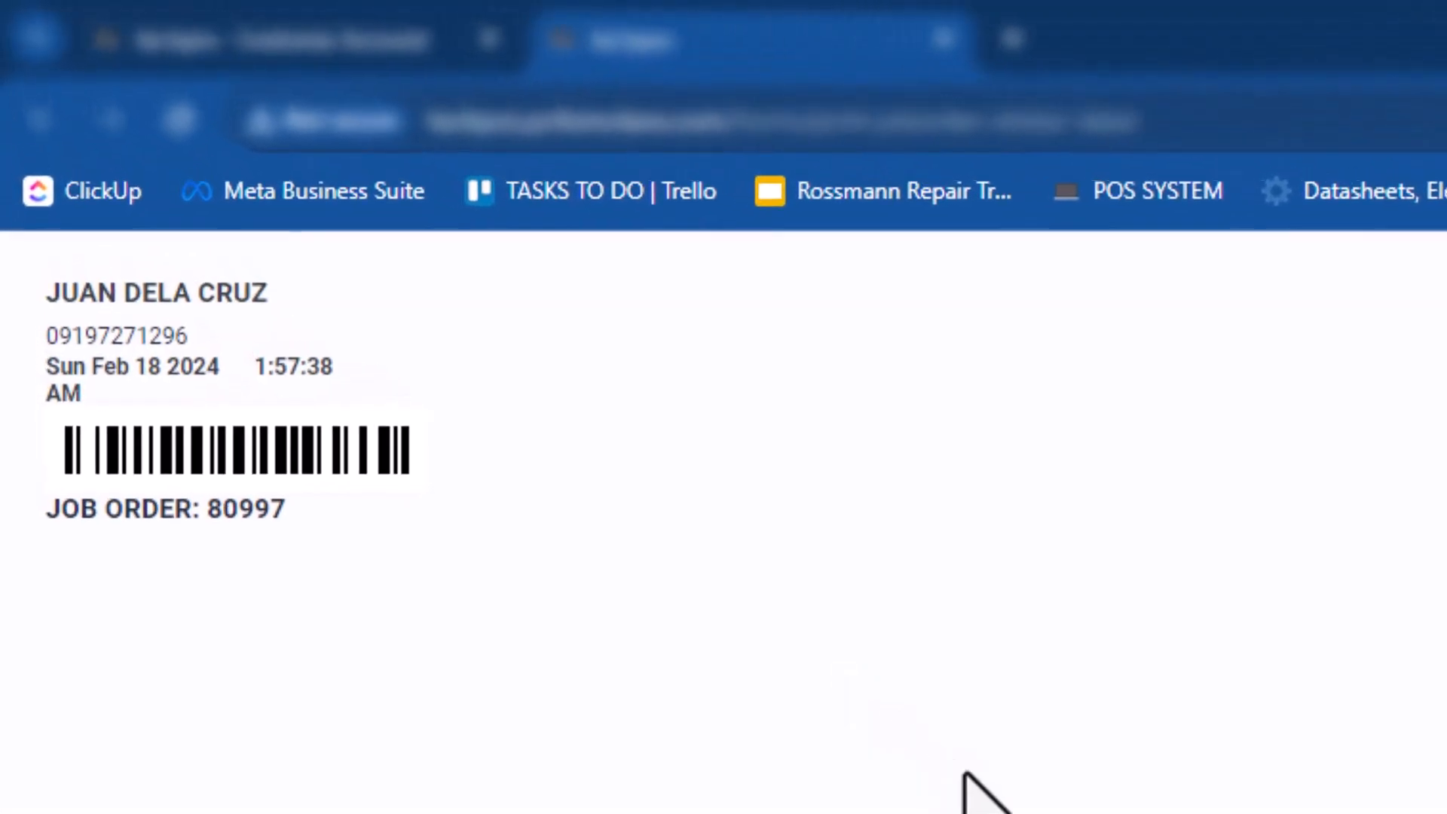
left_click_drag(415, 294, 391, 625)
left_click(419, 635)
left_click_drag(439, 578, 190, 578)
left_click(459, 580)
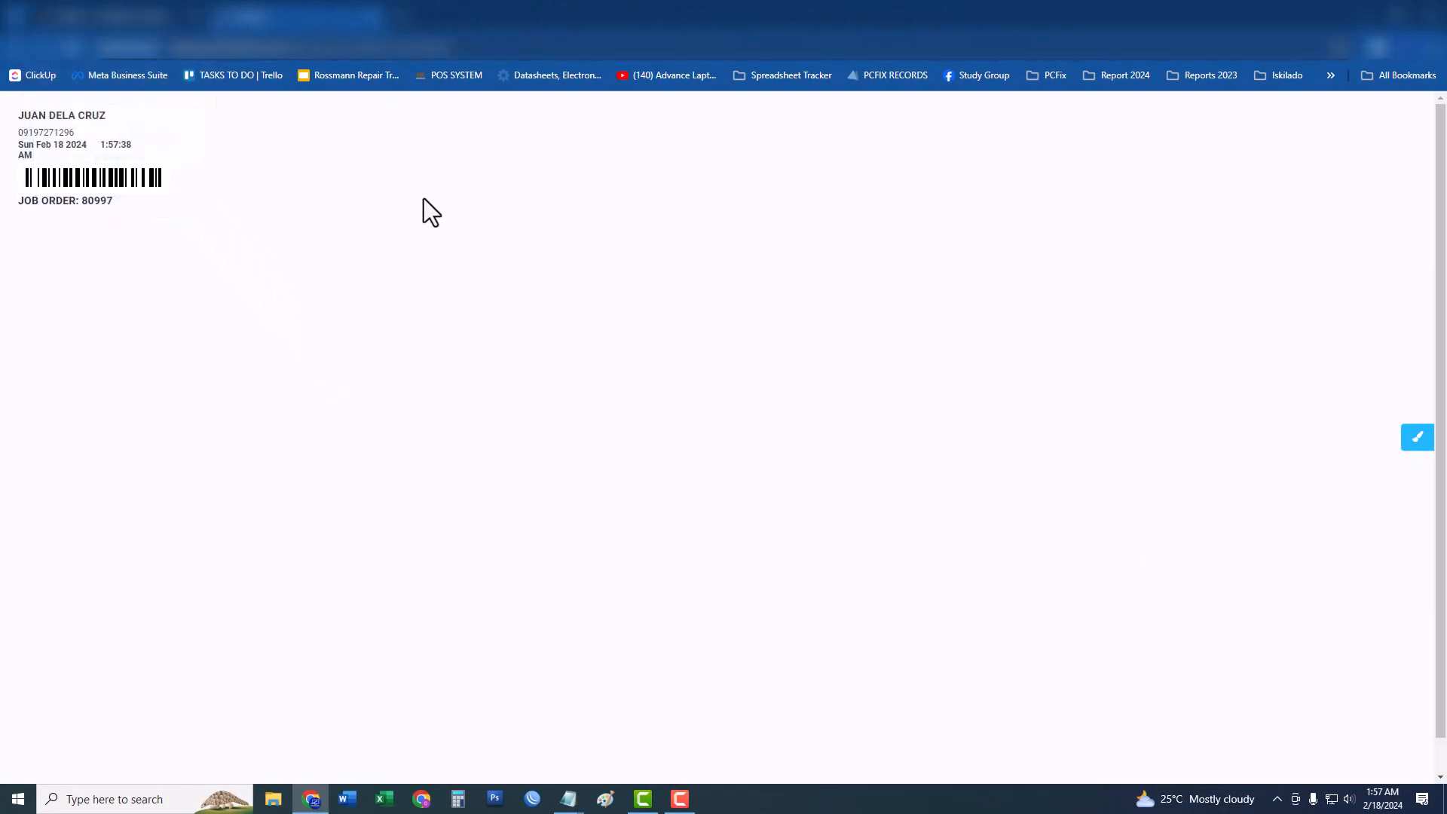
Save the job order form as a PDF named with the customer's full name.
left_click(146, 19)
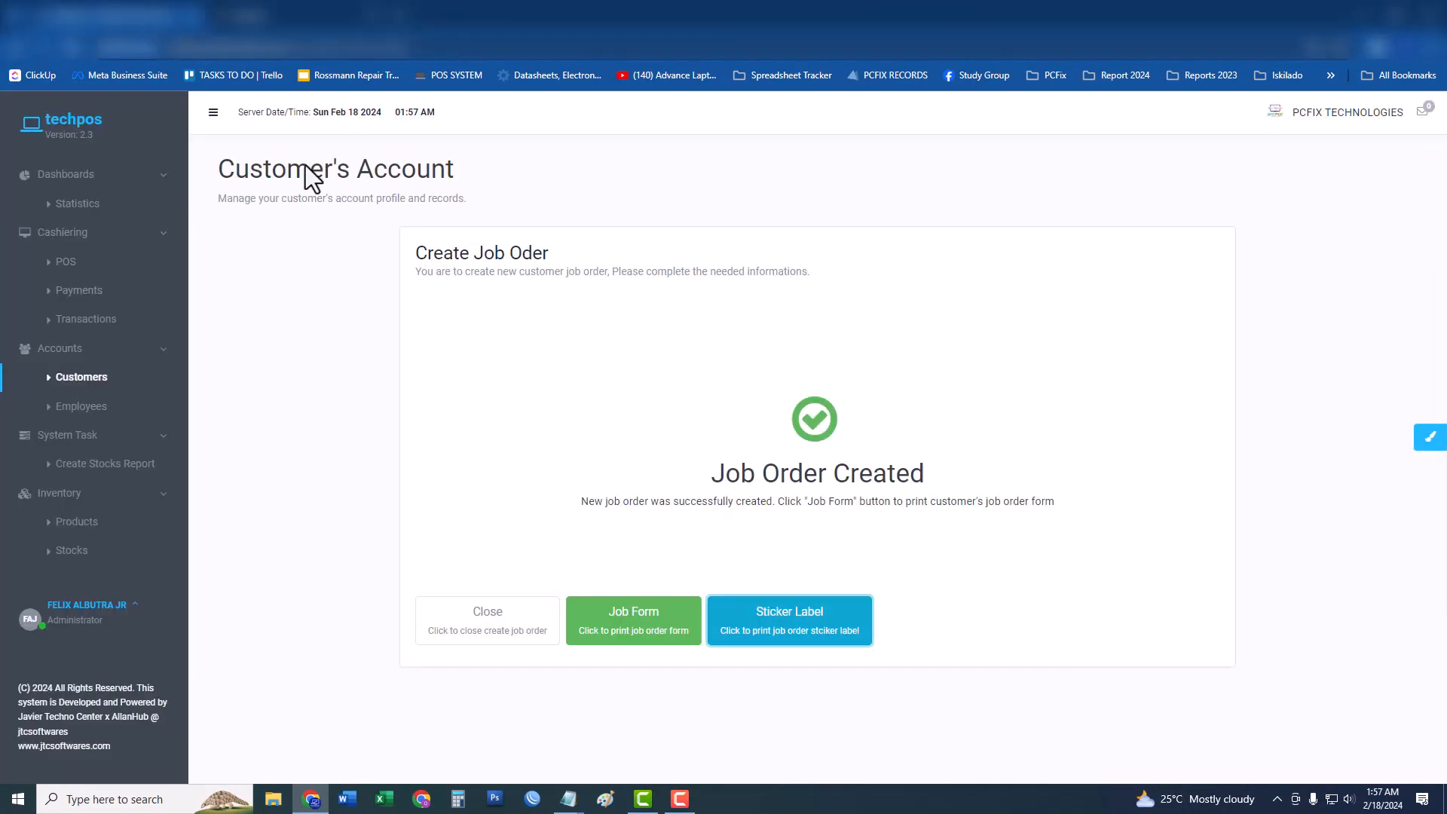
left_click(671, 626)
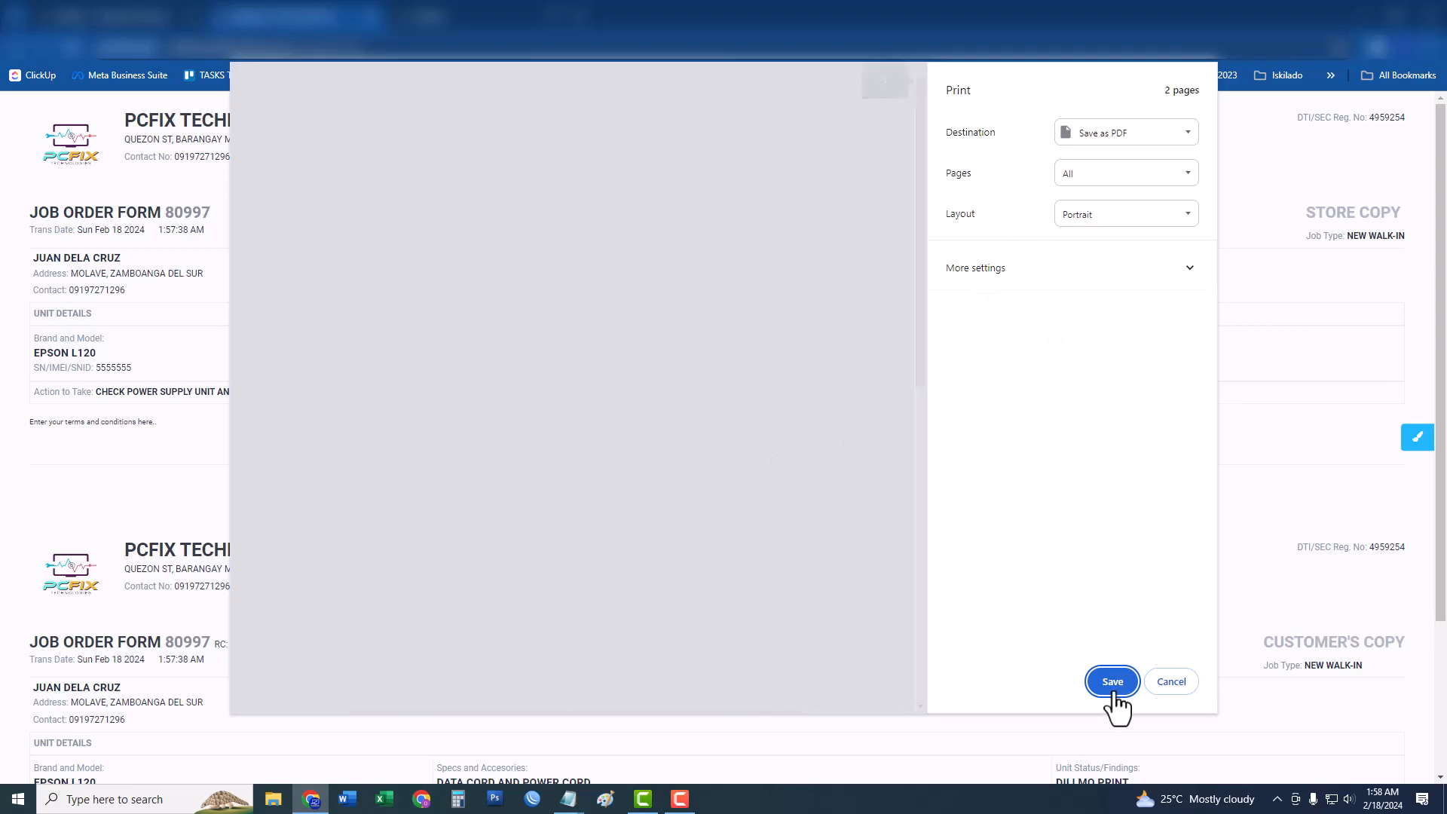
left_click(1113, 682)
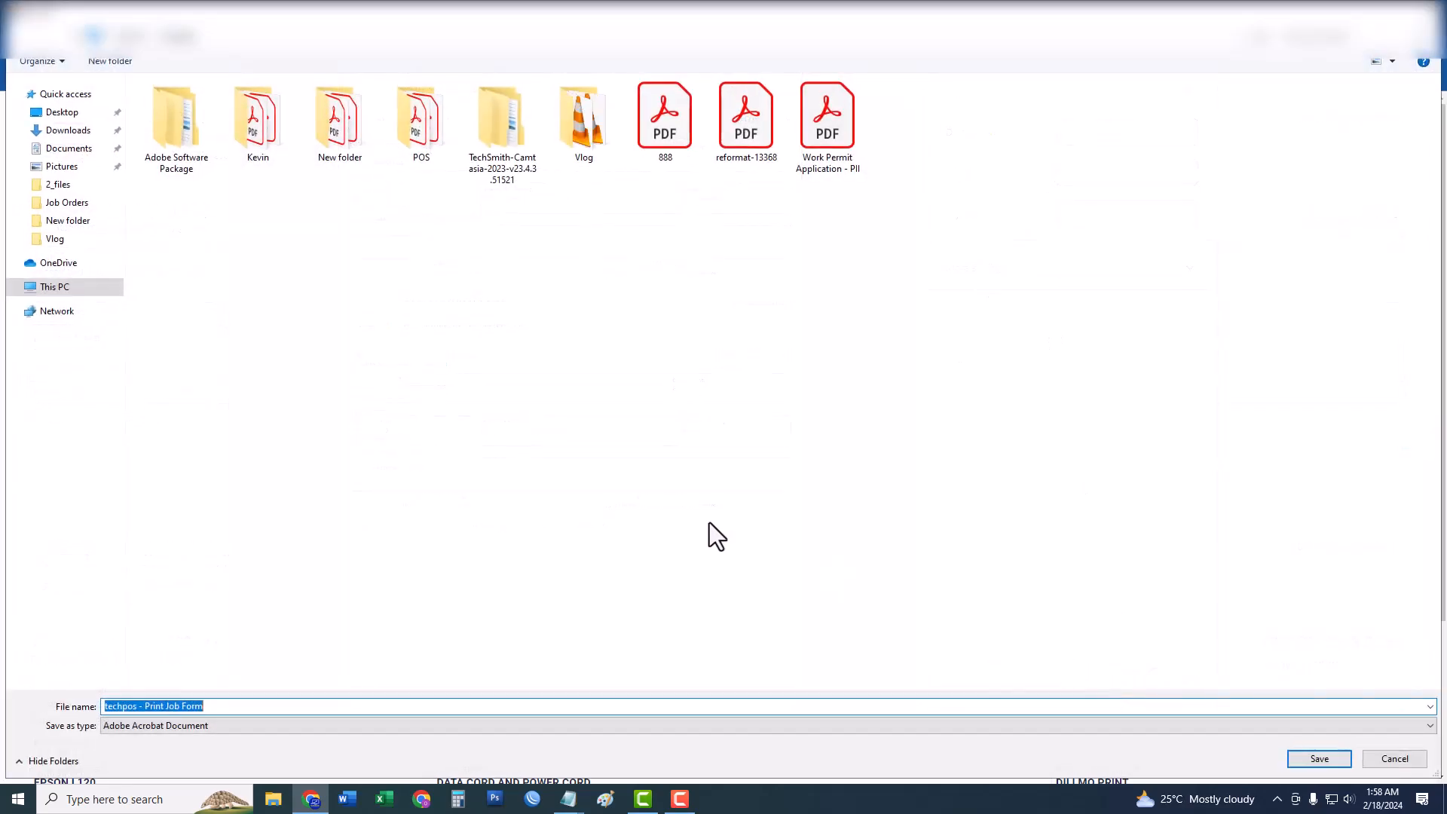
type("juan ")
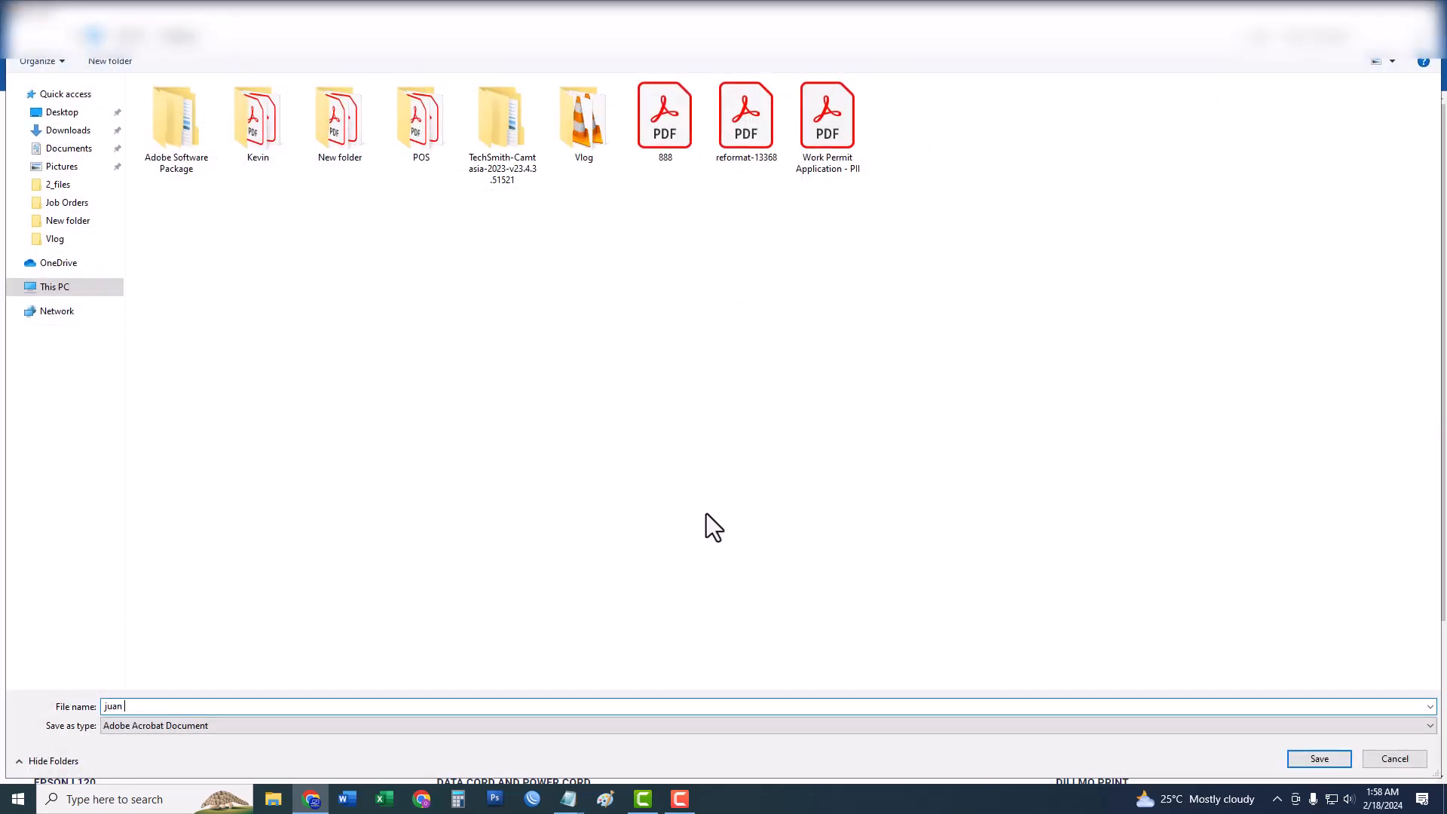
type("dele")
key("BackSpace")
type("a cruz")
key("Return")
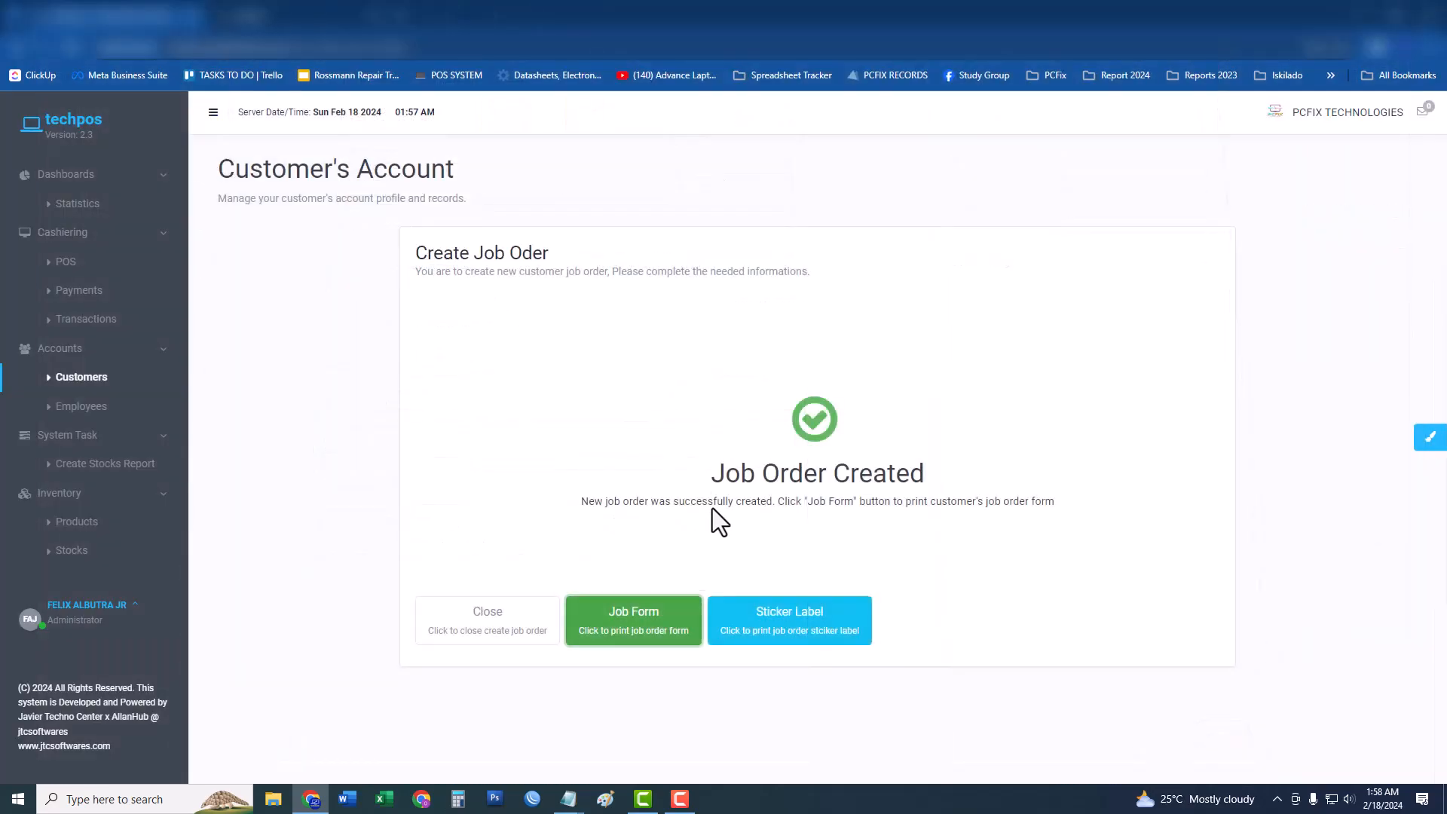
key("super+d")
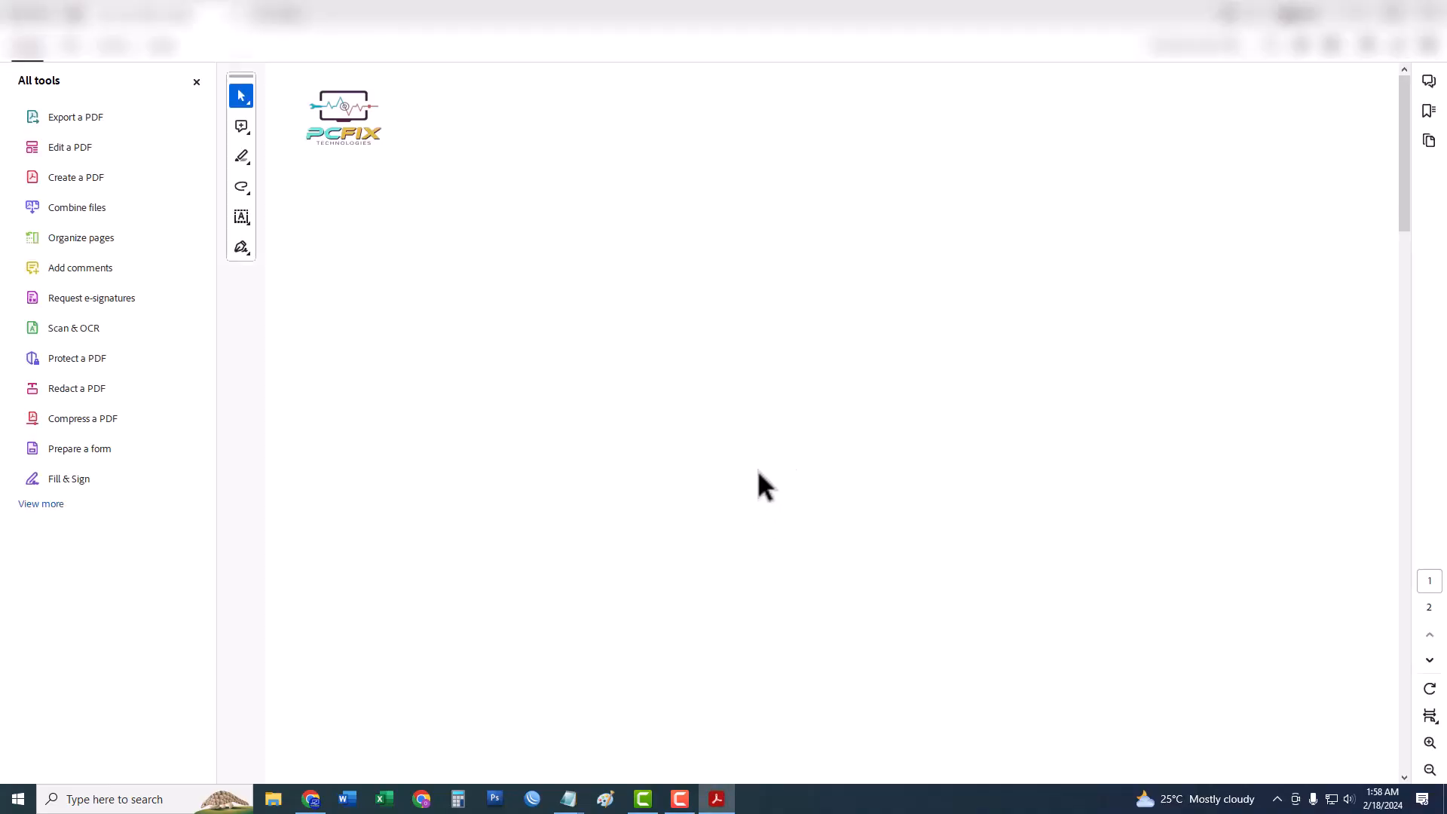
Hide the tools panel and review the PDF's Store Copy and Customer's Copy headings.
scroll(757, 469, "down", 1)
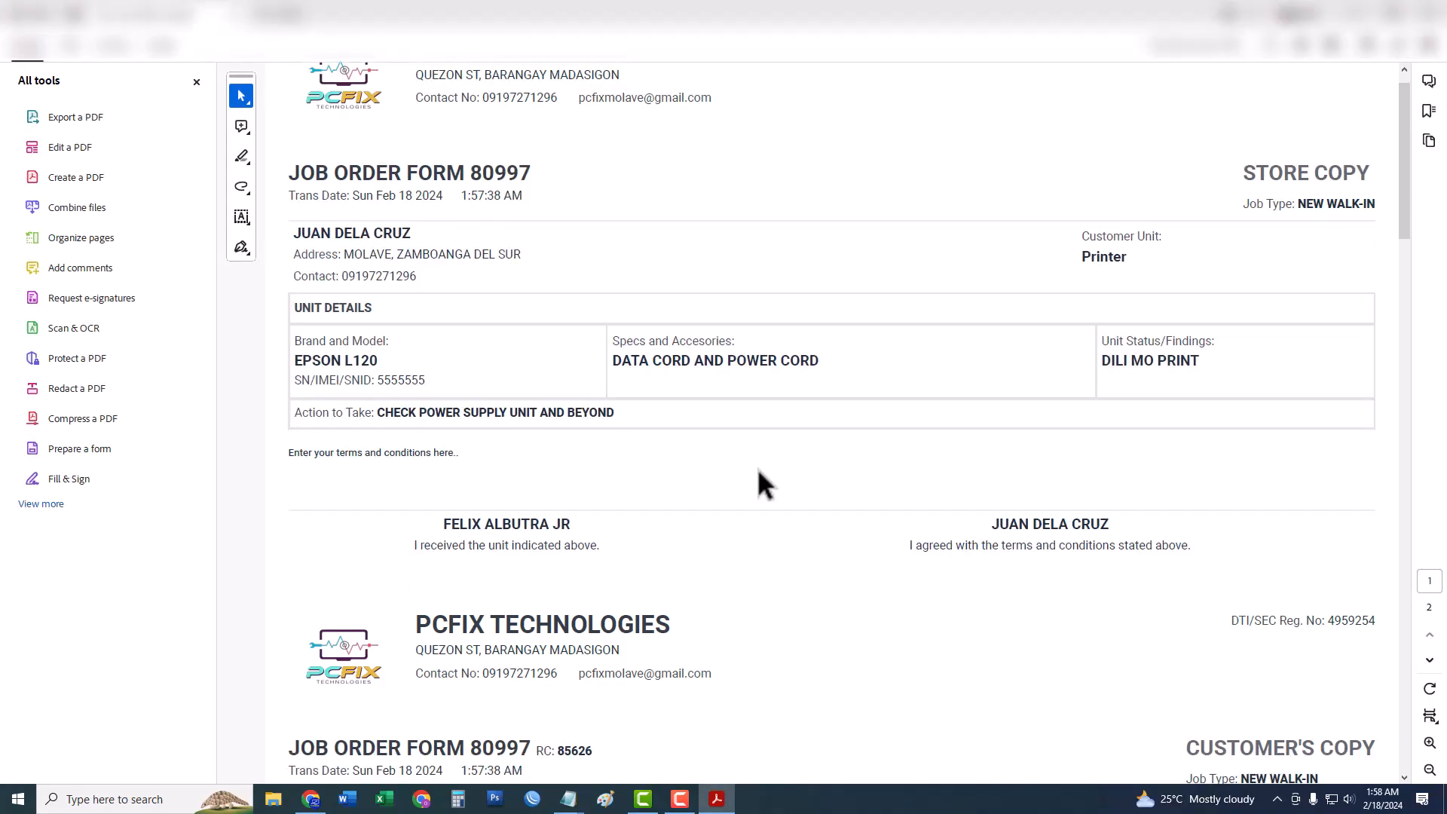
scroll(757, 468, "down", 1)
scroll(758, 469, "down", 2)
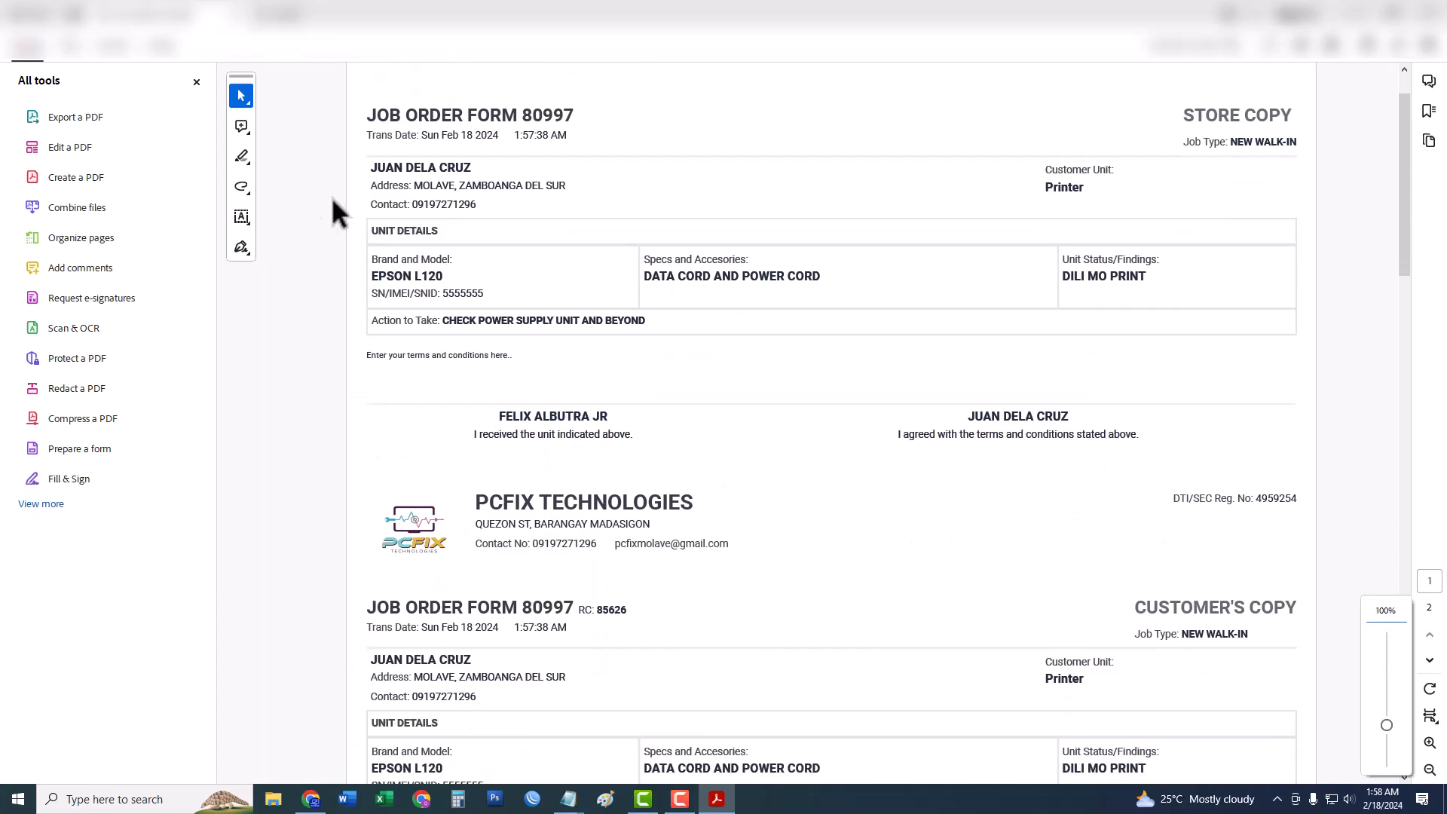
left_click(196, 82)
scroll(596, 461, "down", 7)
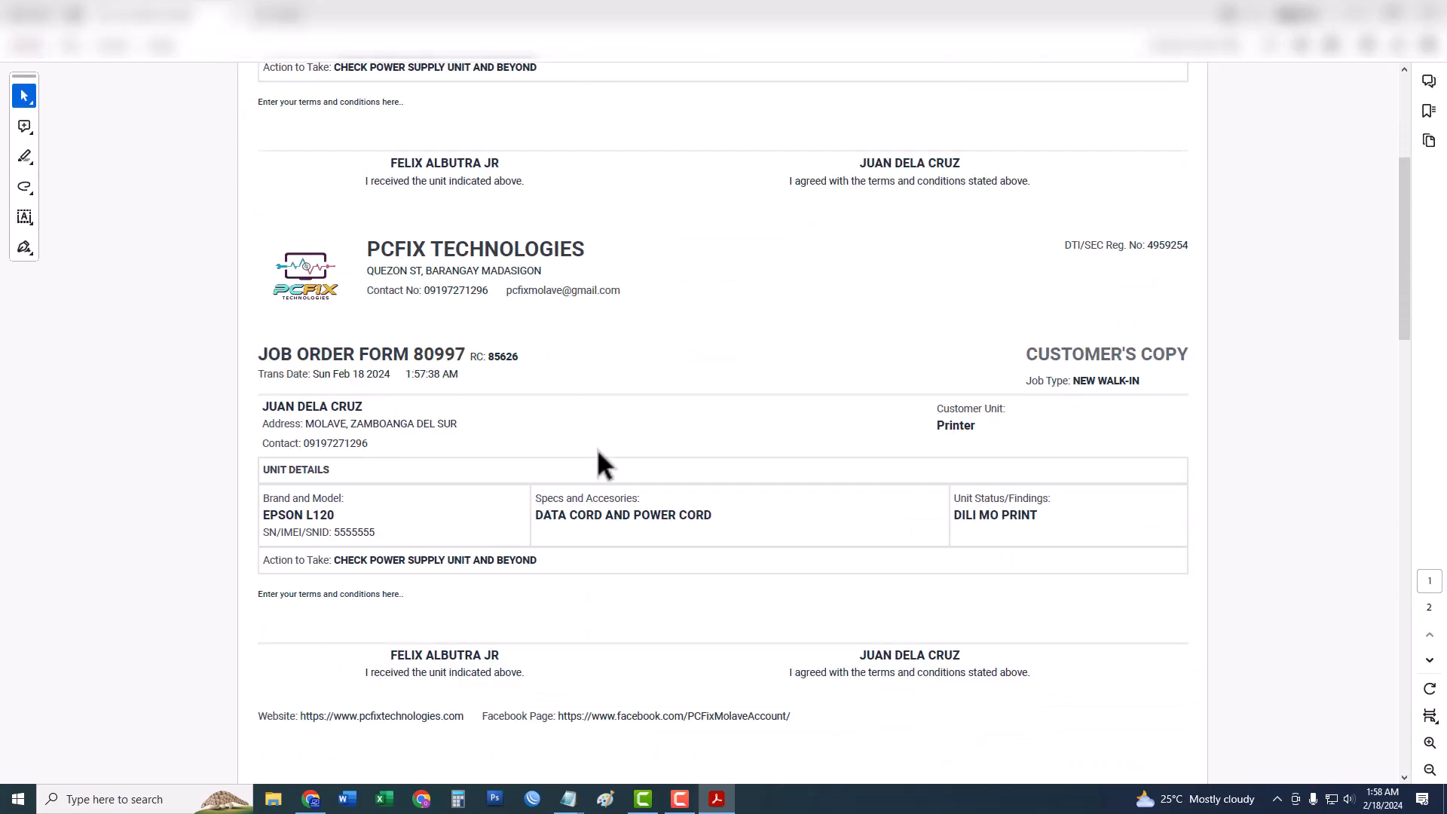
scroll(599, 462, "up", 7)
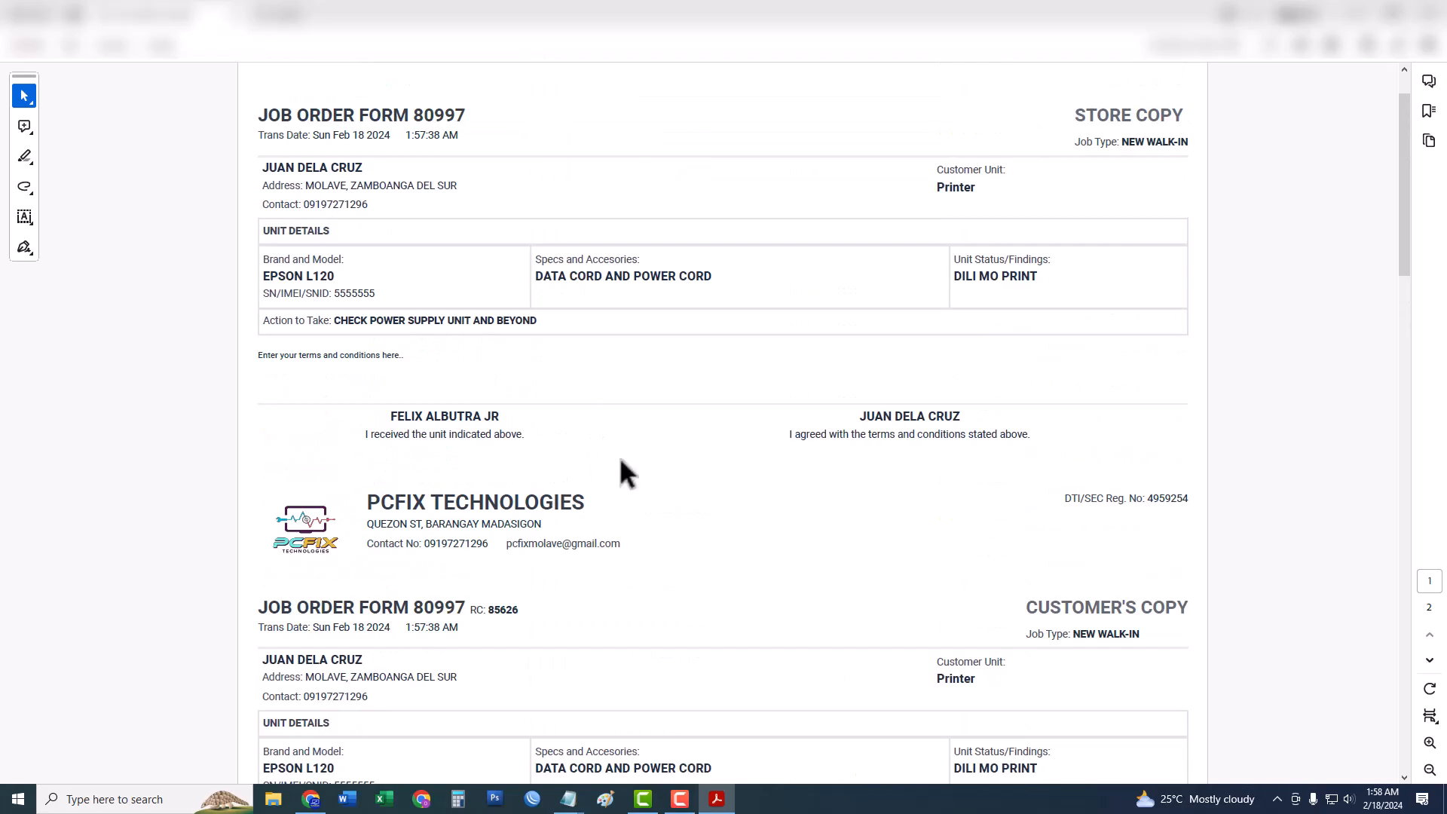
left_click_drag(1076, 114, 1176, 118)
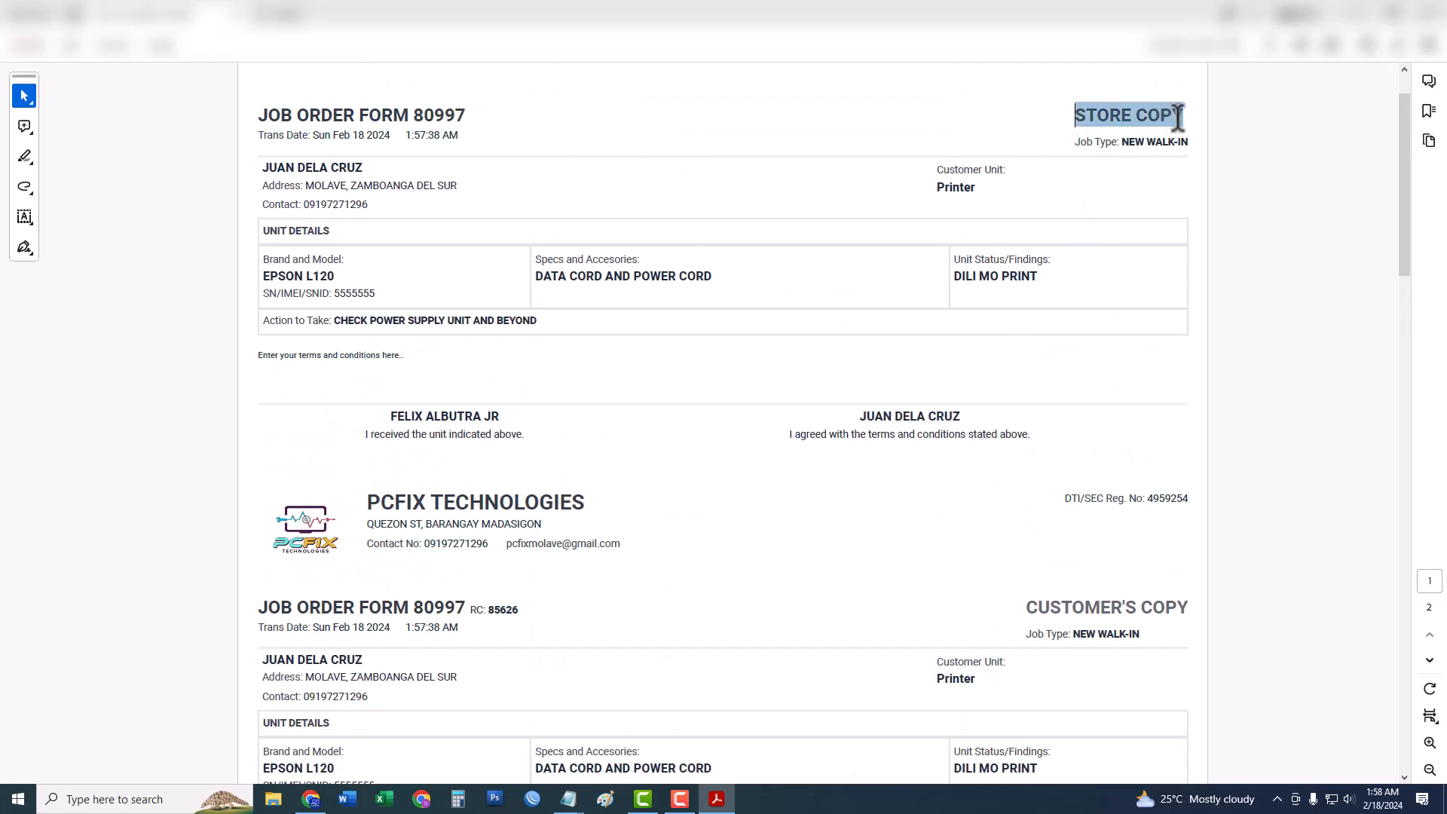
left_click_drag(1027, 607, 1159, 607)
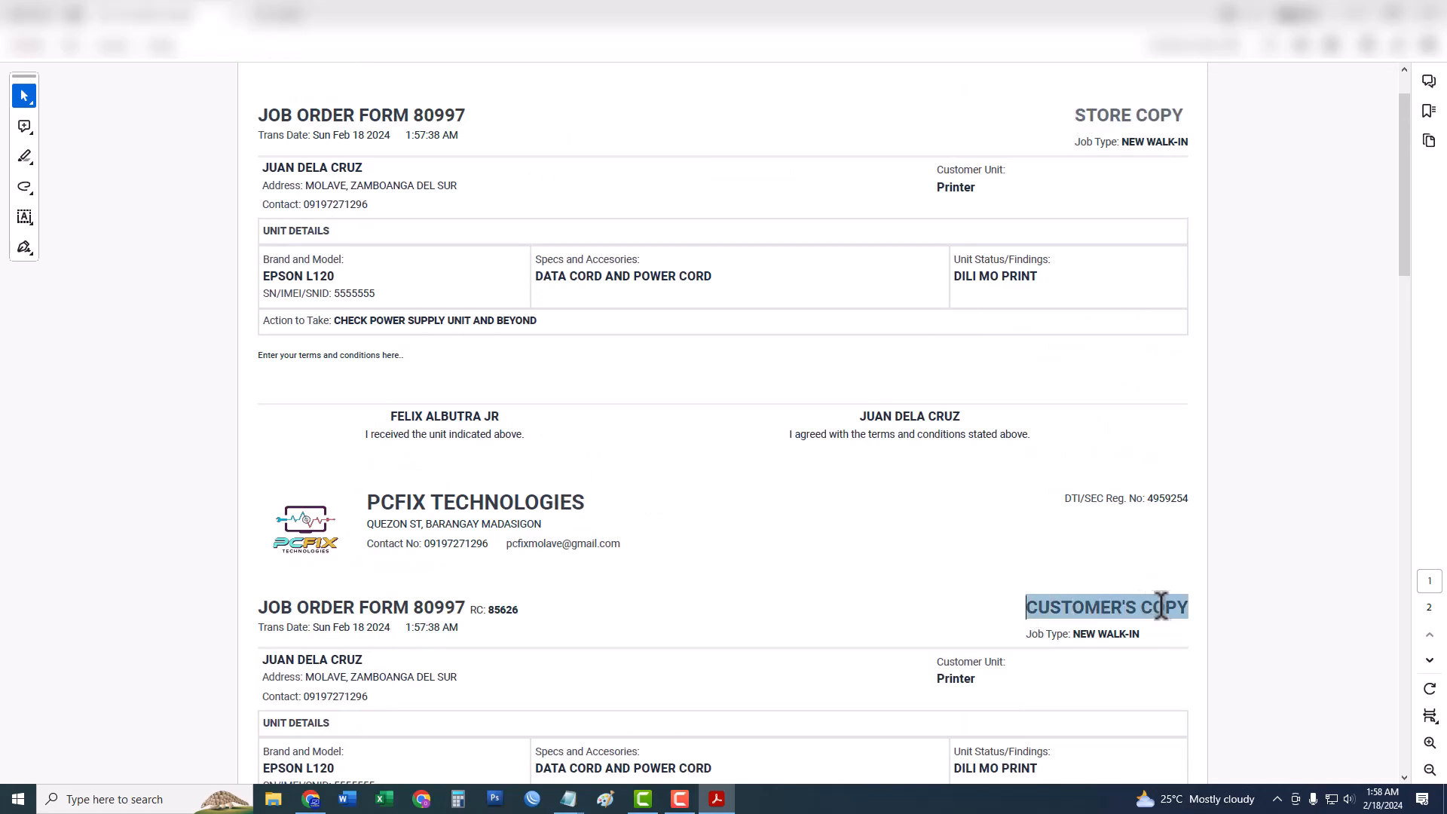
left_click(380, 580)
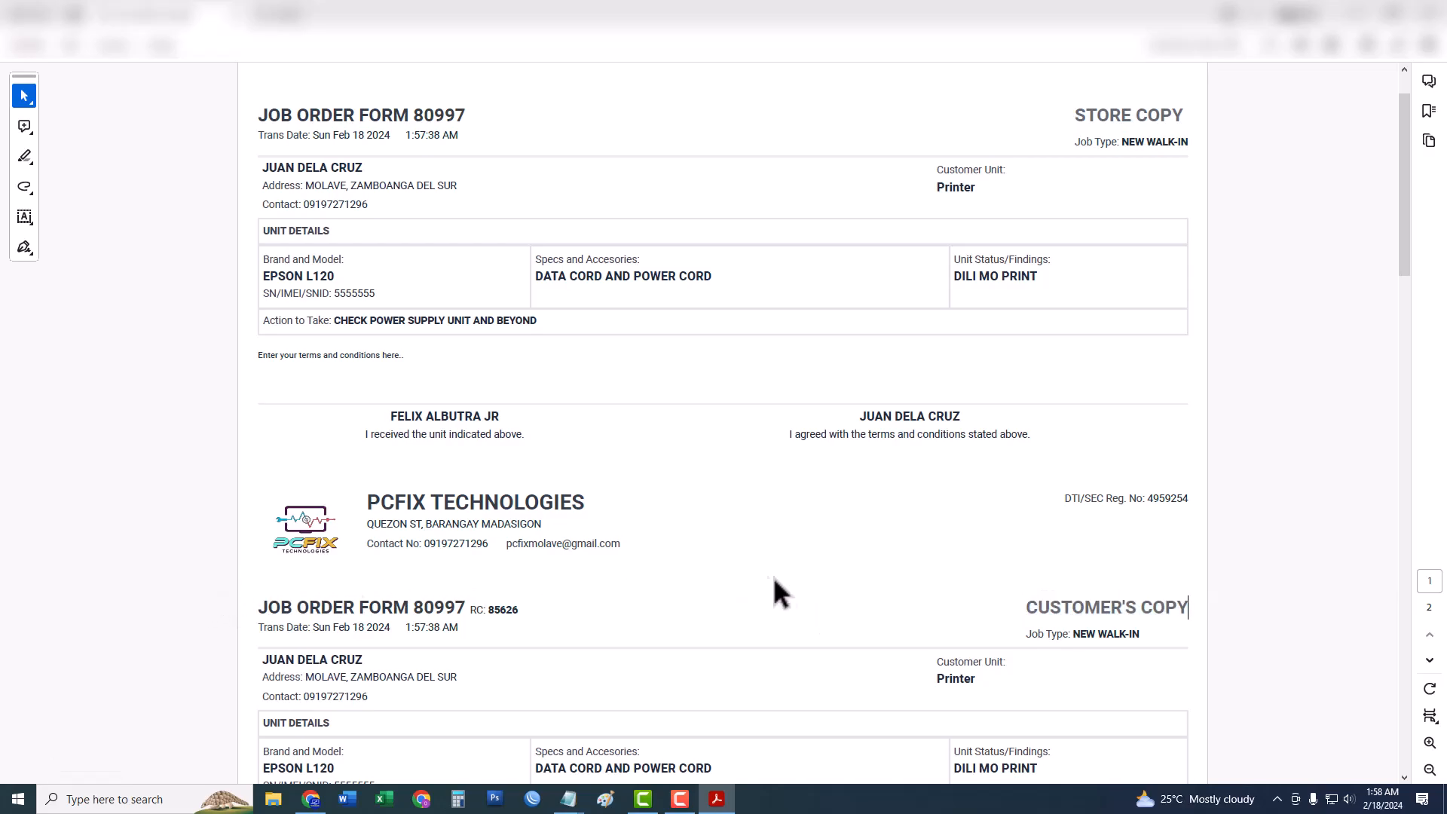
scroll(784, 573, "down", 3)
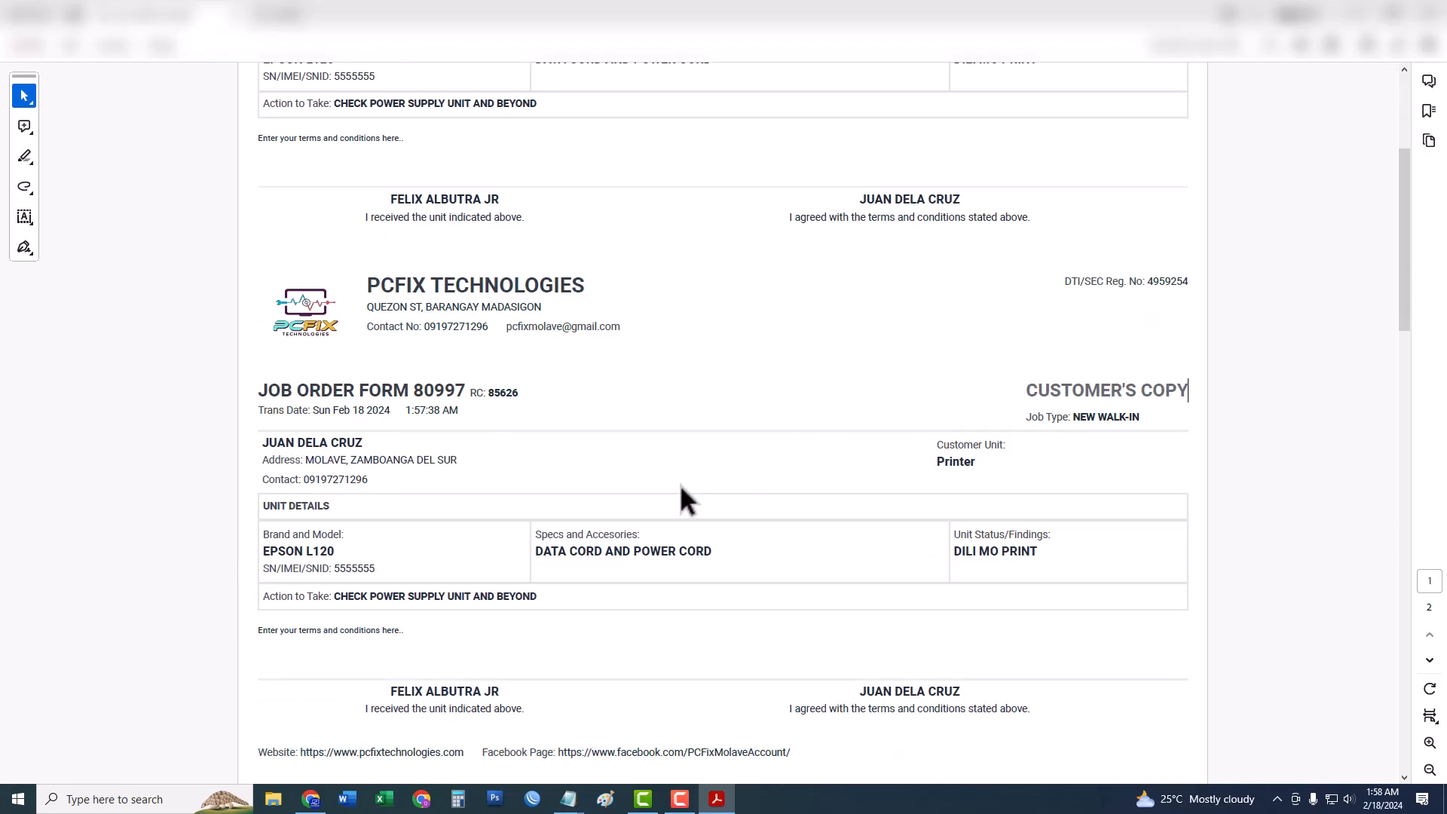
Check the release code RC: 85626 on the job order PDF.
left_click_drag(471, 392, 529, 391)
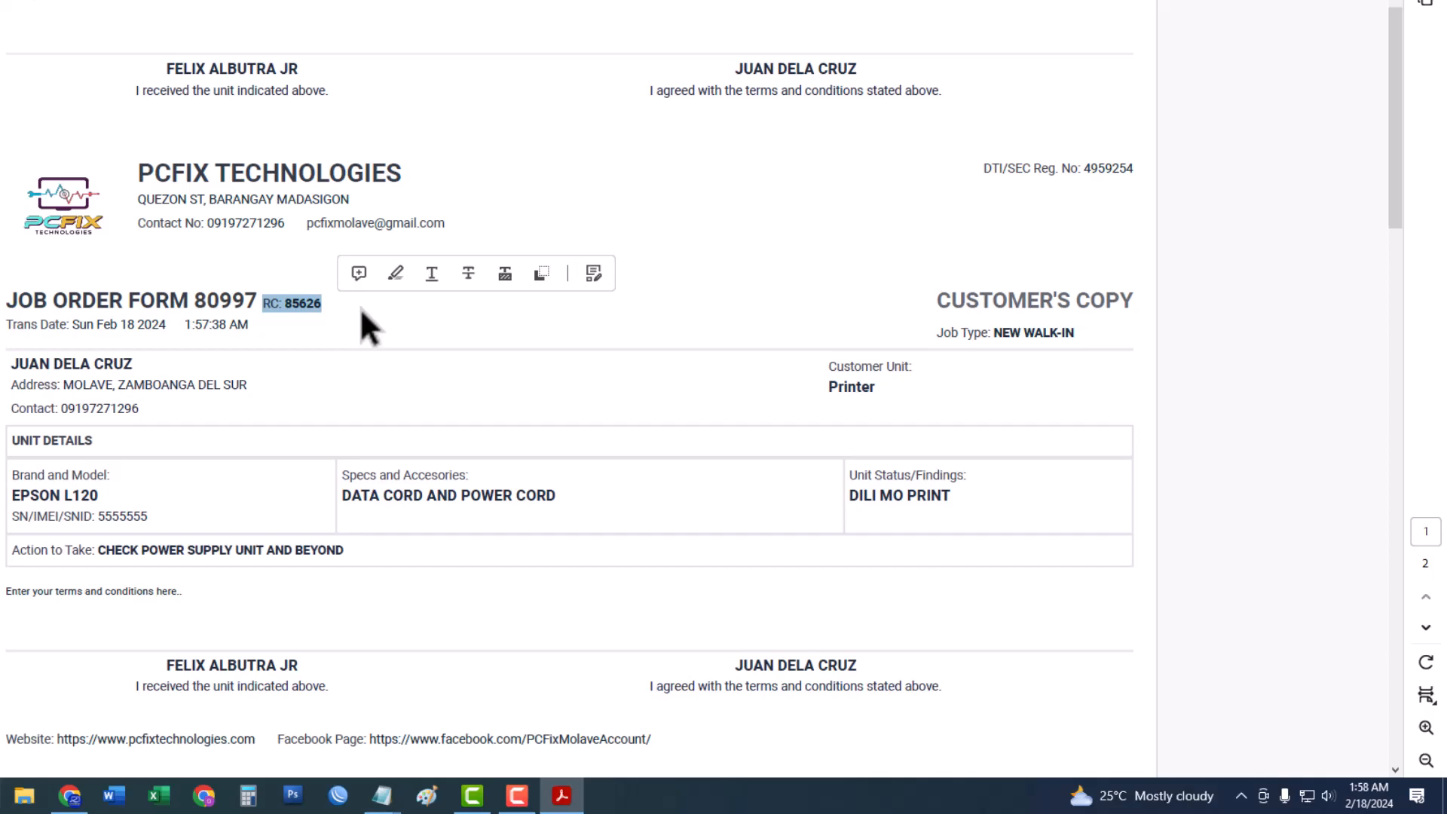
left_click(360, 308)
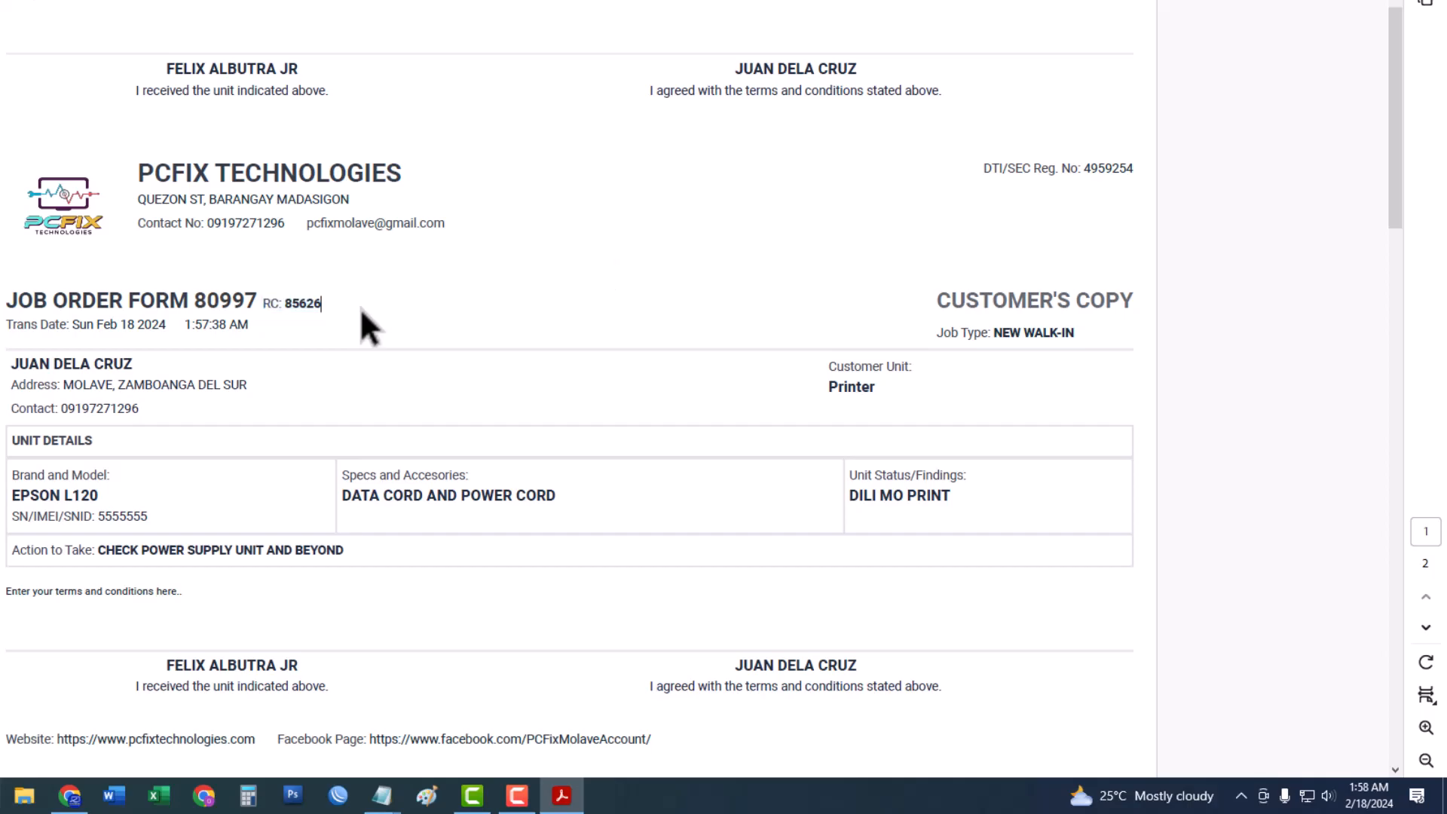
left_click_drag(261, 301, 332, 305)
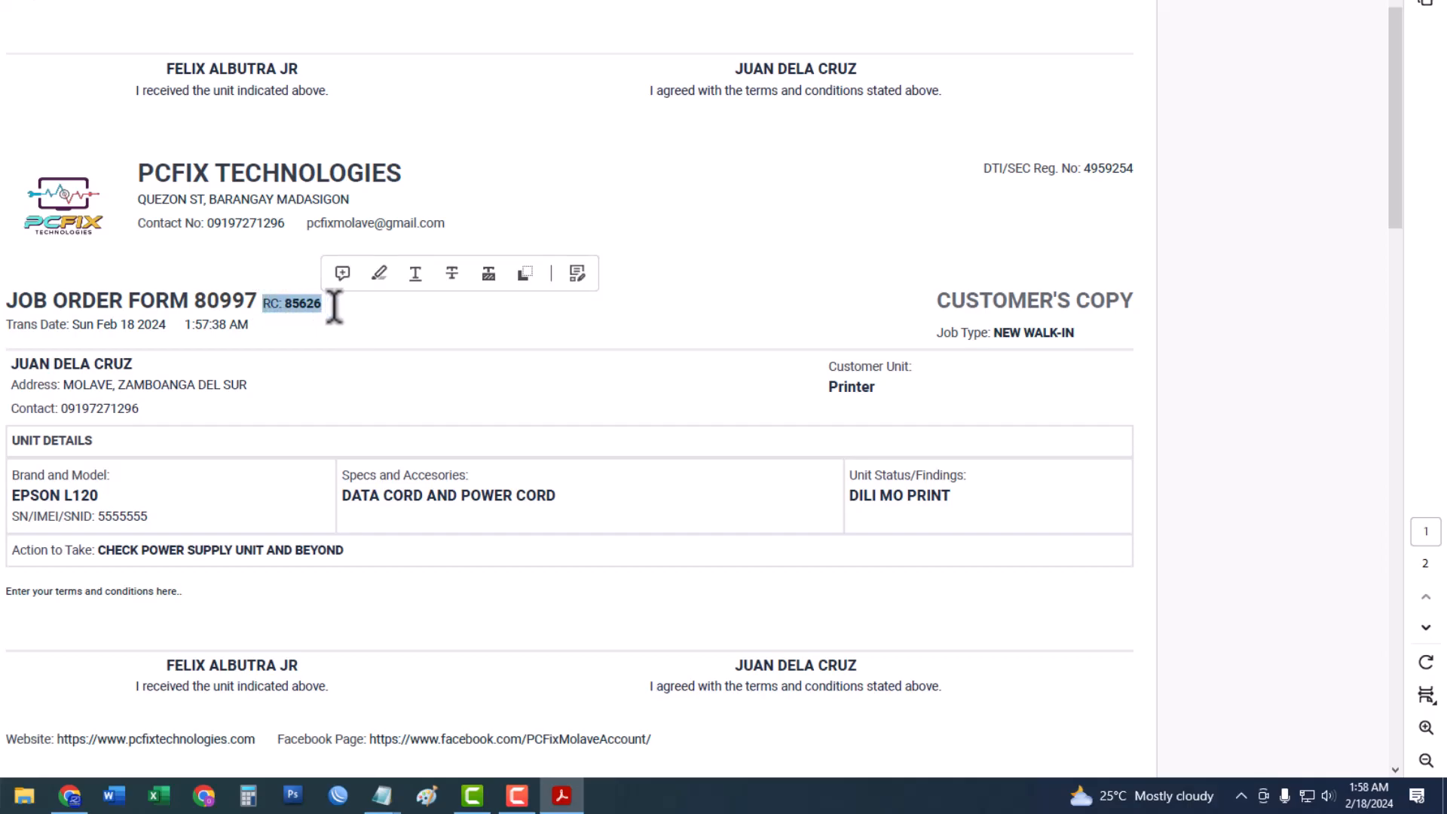
left_click(334, 305)
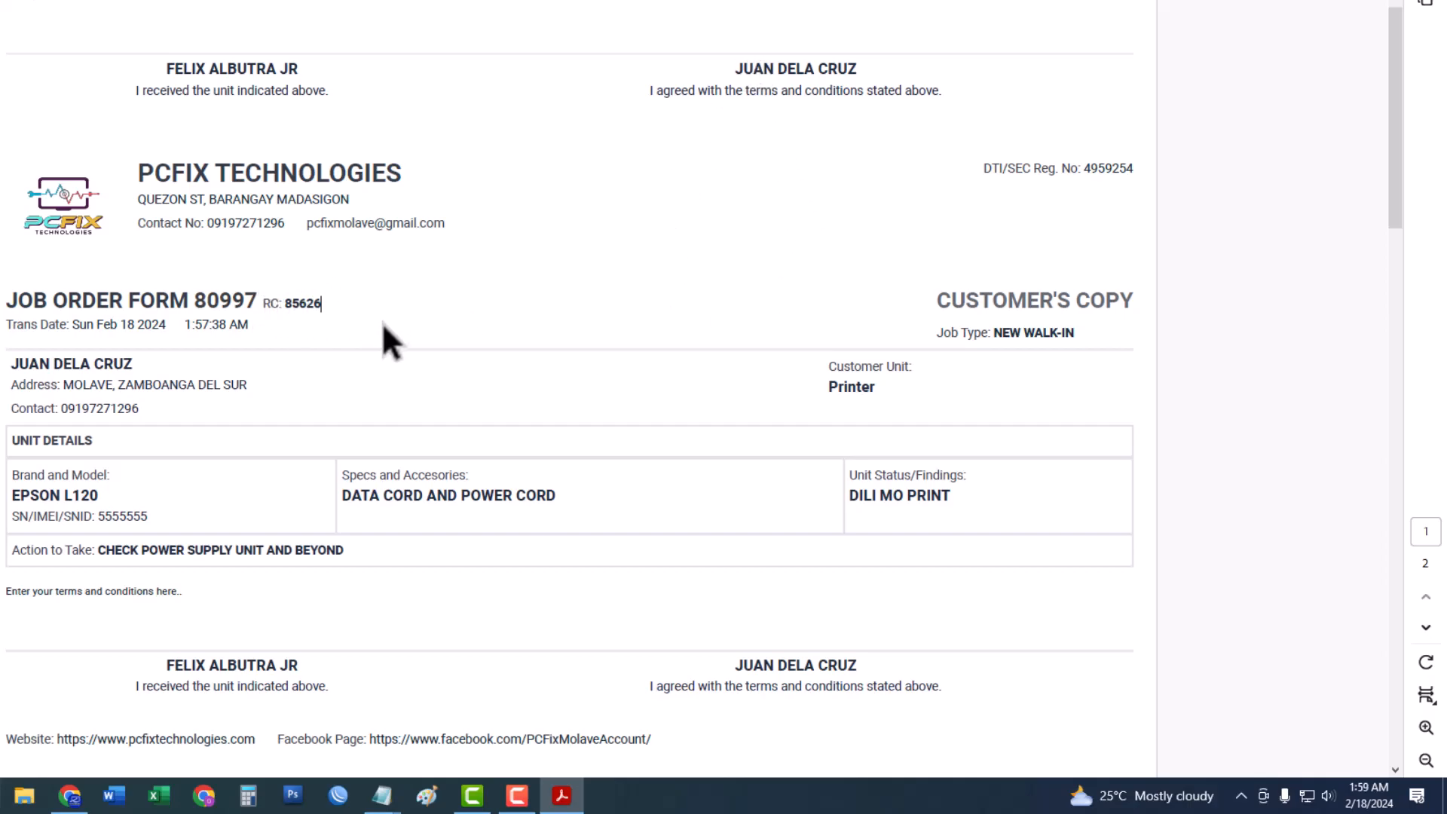
left_click_drag(285, 303, 364, 303)
left_click(365, 302)
scroll(653, 475, "down", 1)
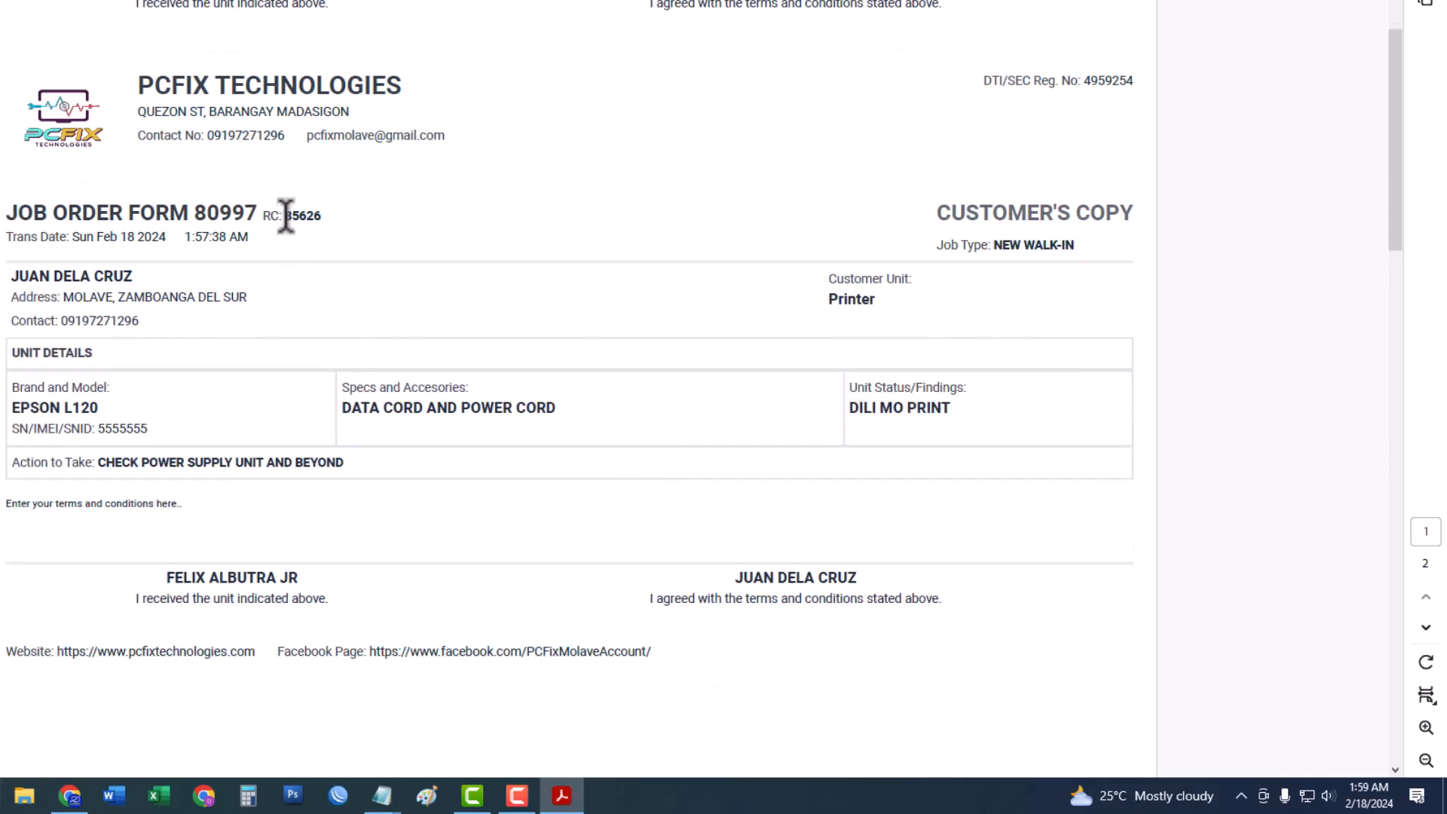
left_click_drag(284, 216, 332, 215)
left_click(331, 215)
Snip the Customer's Copy section of job order 80997.
scroll(516, 514, "down", 2)
scroll(515, 514, "up", 5)
scroll(515, 515, "up", 1)
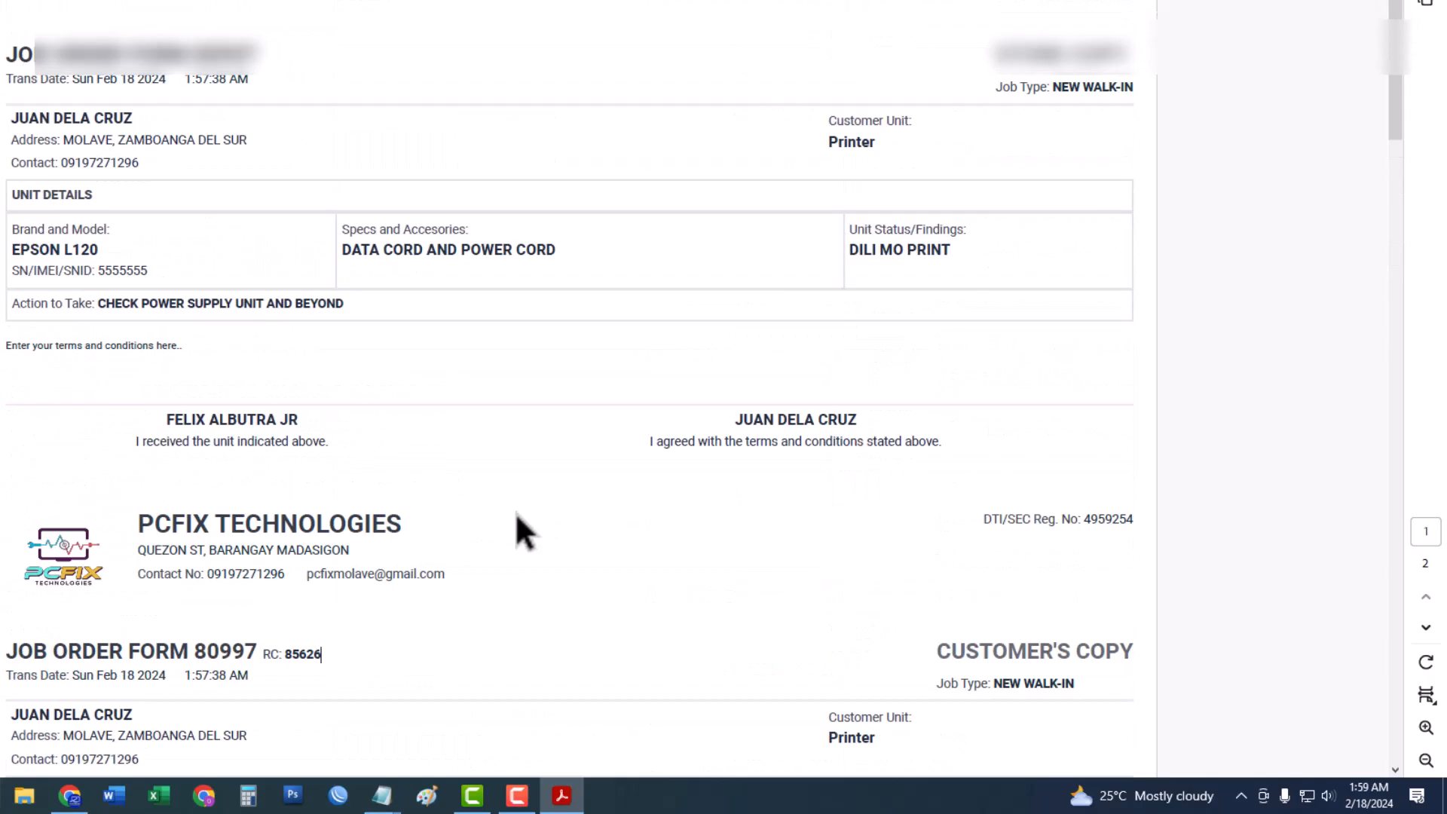
scroll(515, 514, "down", 3)
scroll(517, 513, "down", 1)
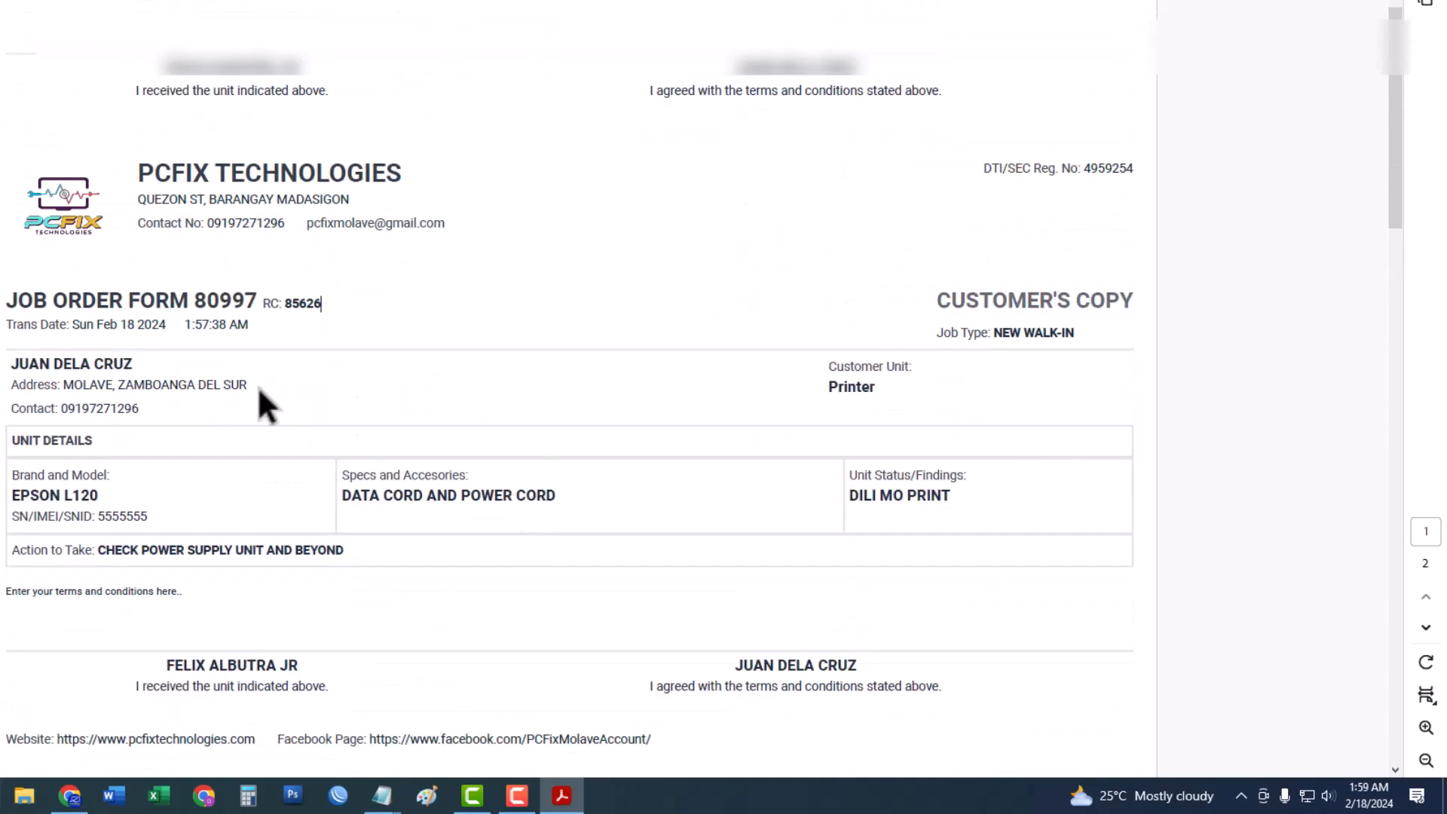
left_click_drag(124, 258, 1223, 707)
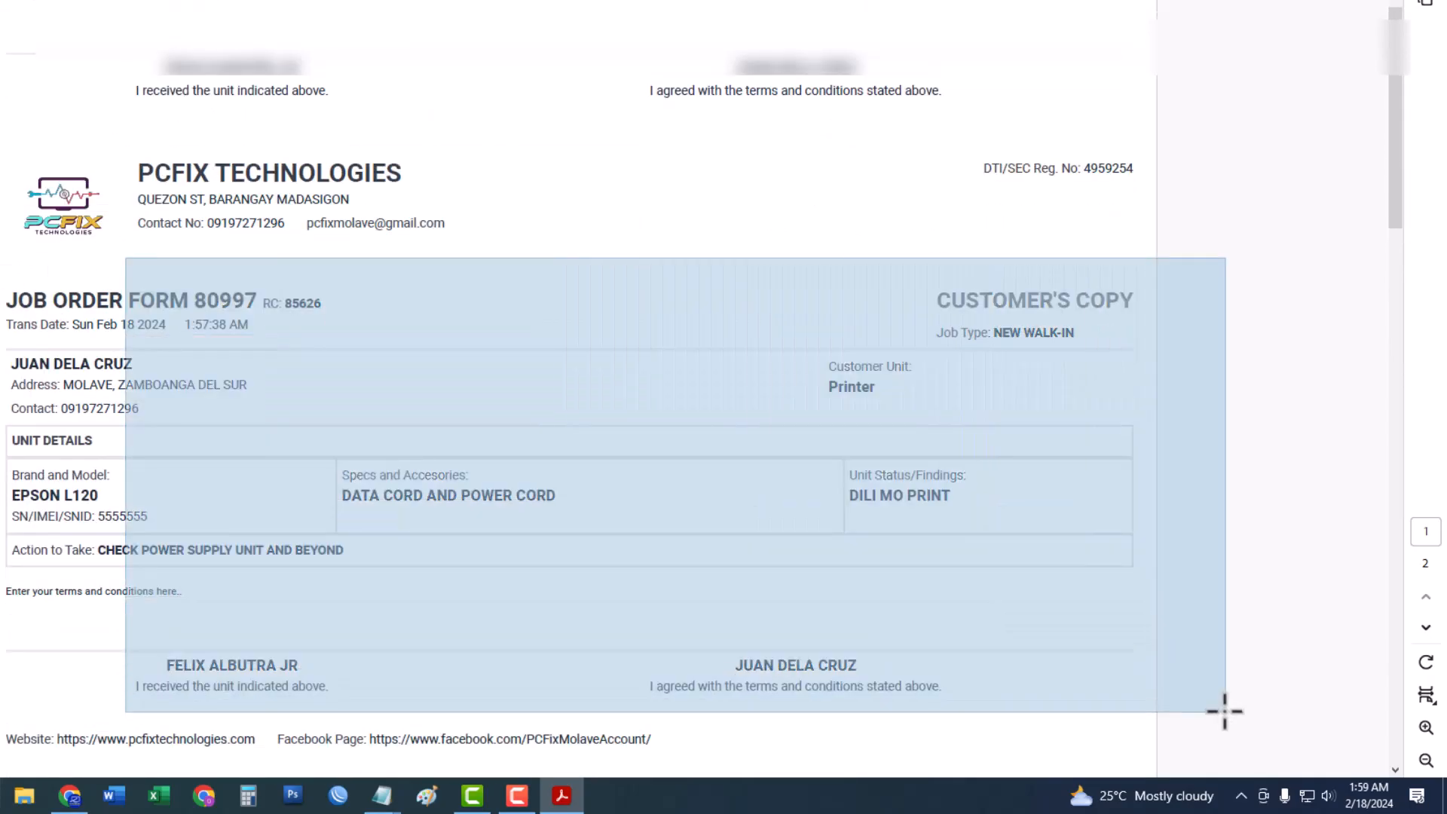
scroll(992, 586, "up", 3)
scroll(951, 599, "up", 1)
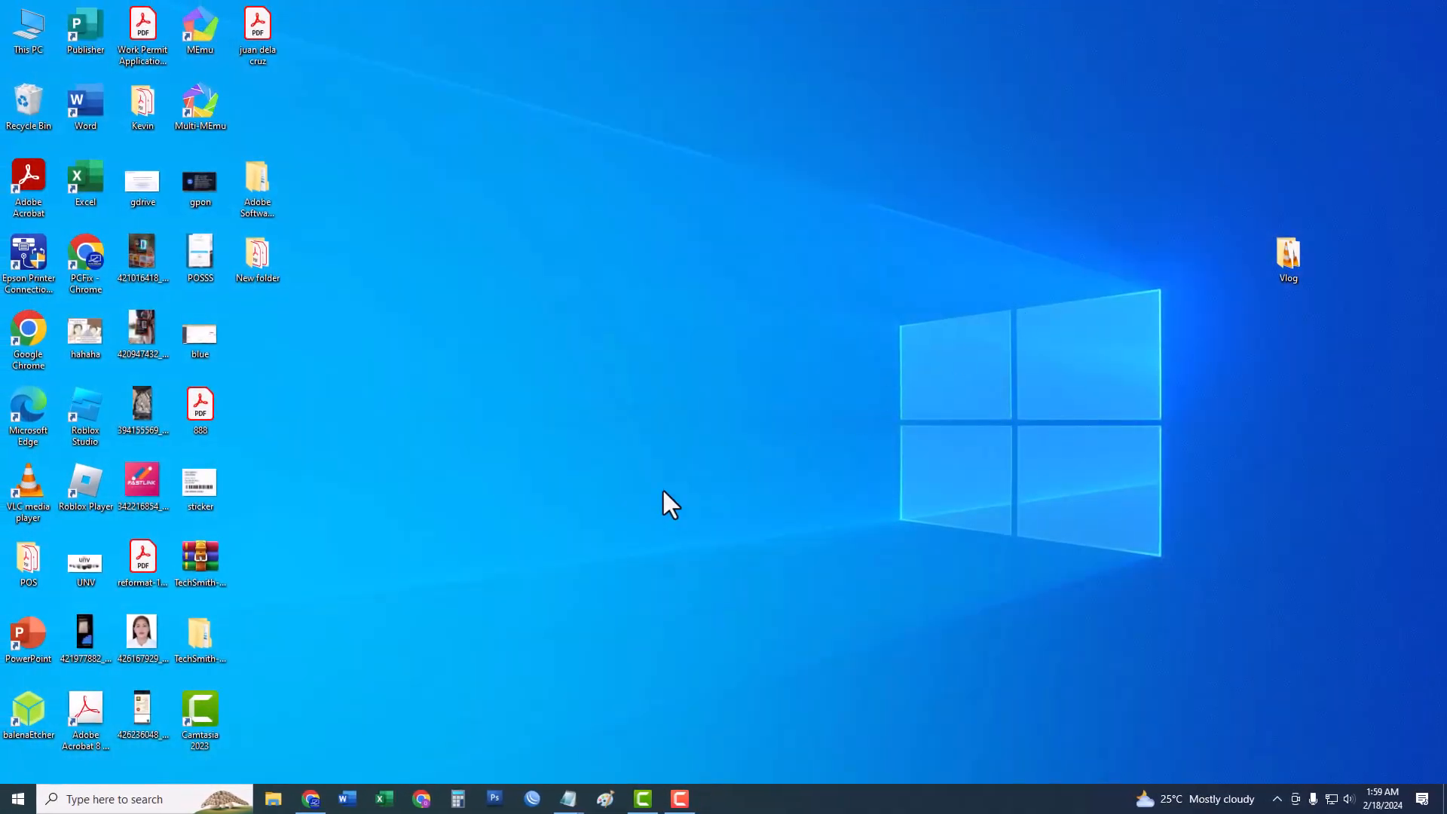
Restore Chrome from the taskbar to show the Job Order Created screen.
left_click(311, 799)
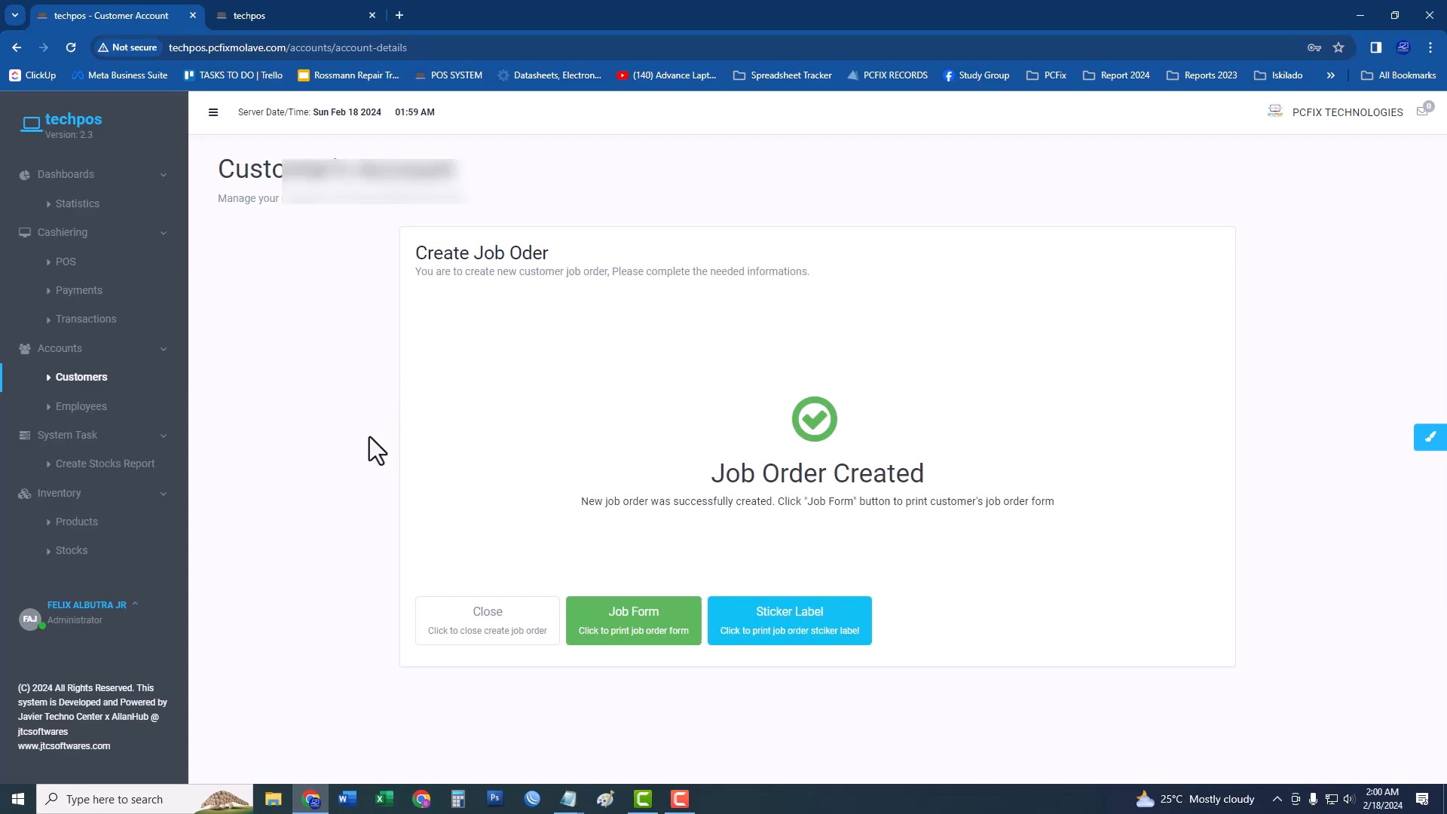
Go to Customers, view the customer's account, and open job order 80997.
left_click(129, 382)
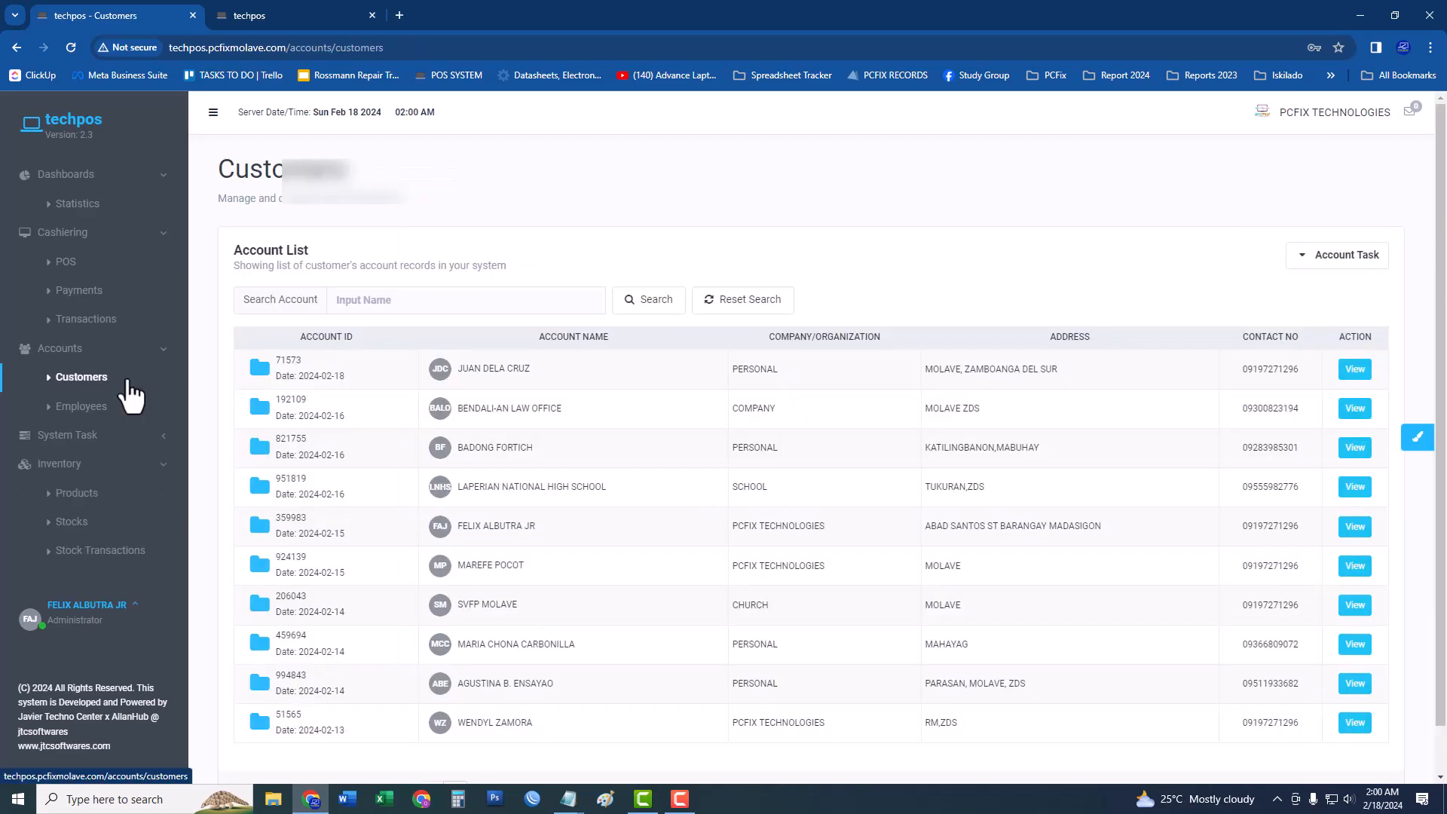
left_click(67, 436)
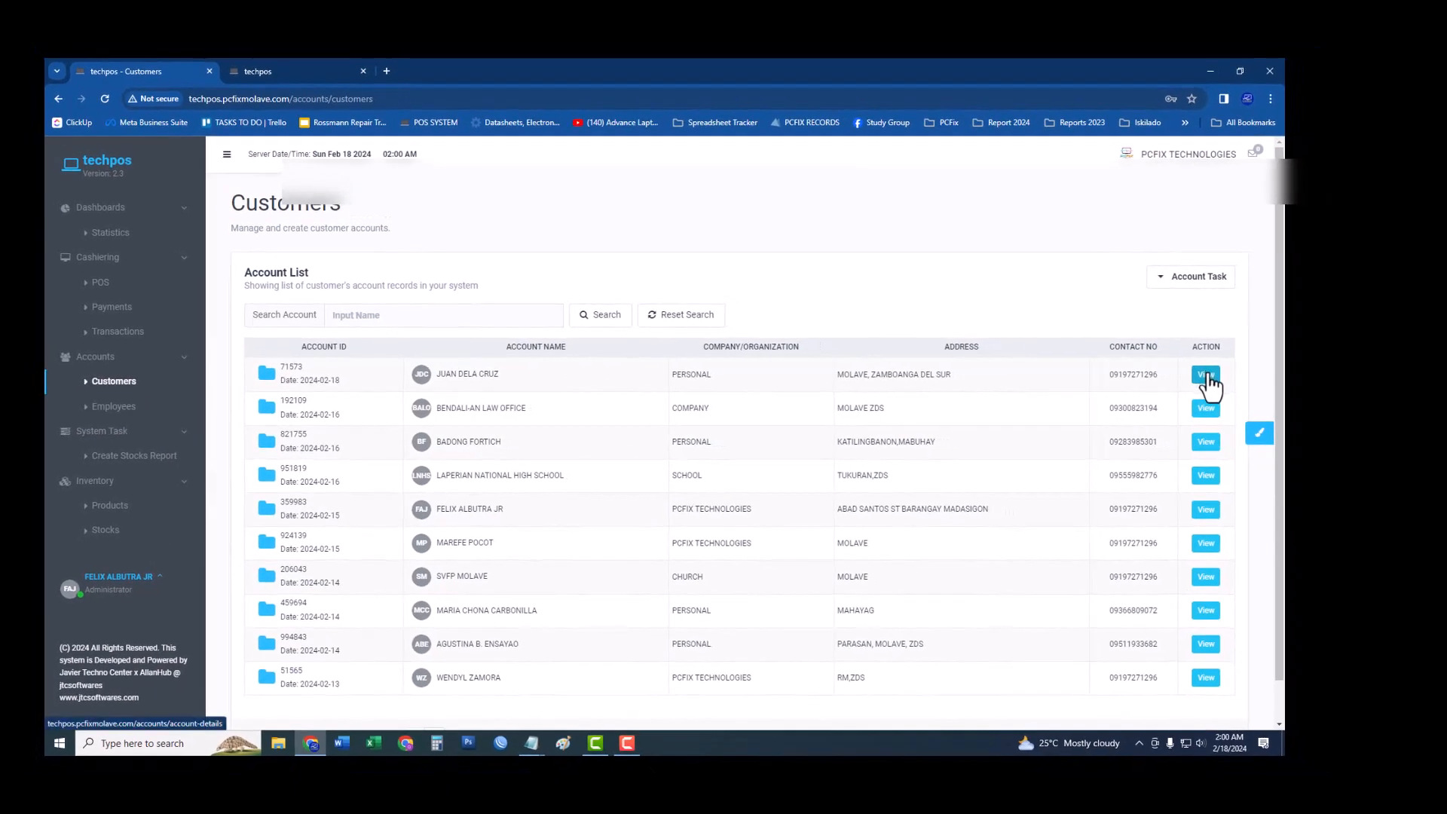
left_click(1218, 374)
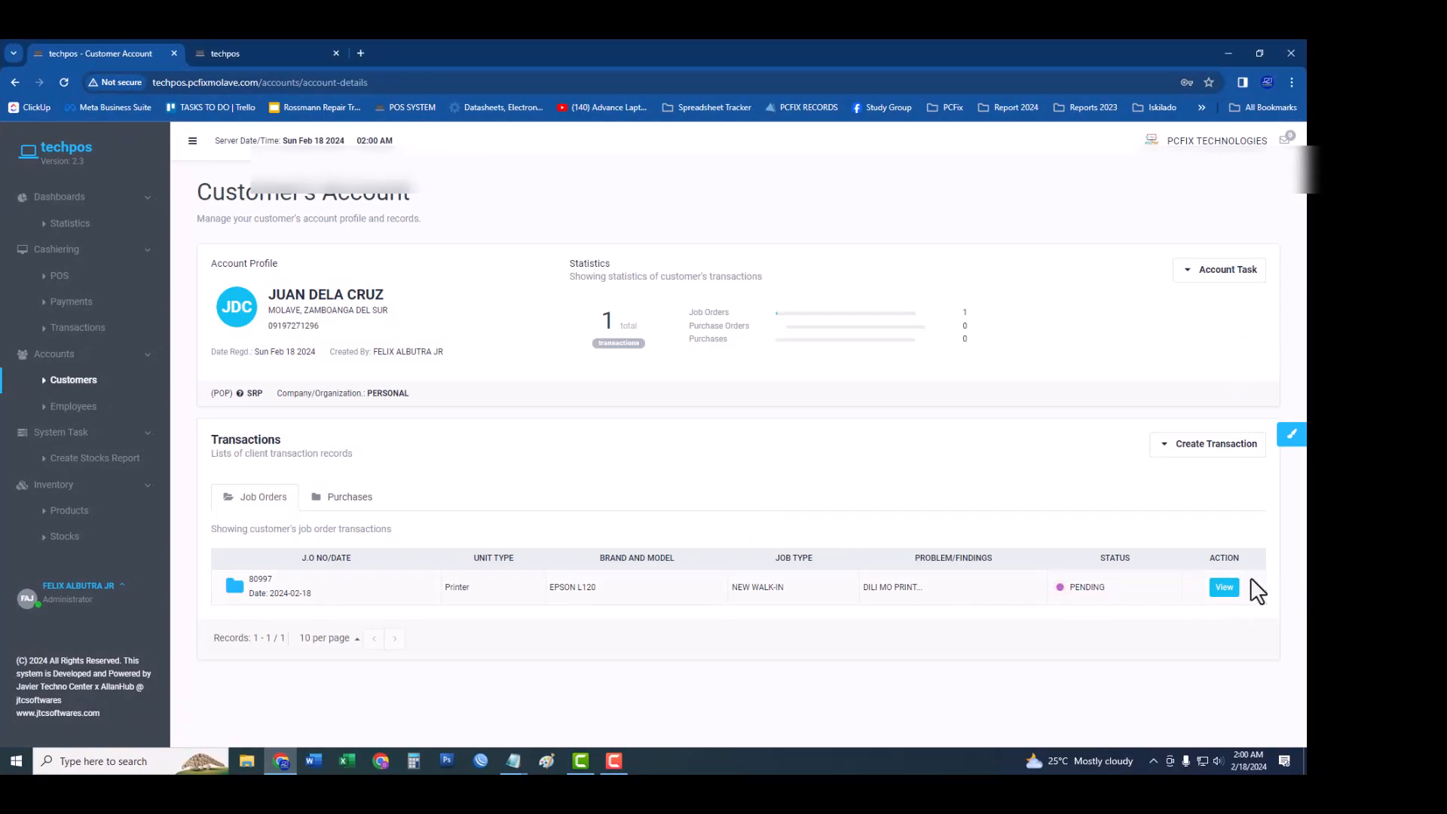
left_click(1224, 587)
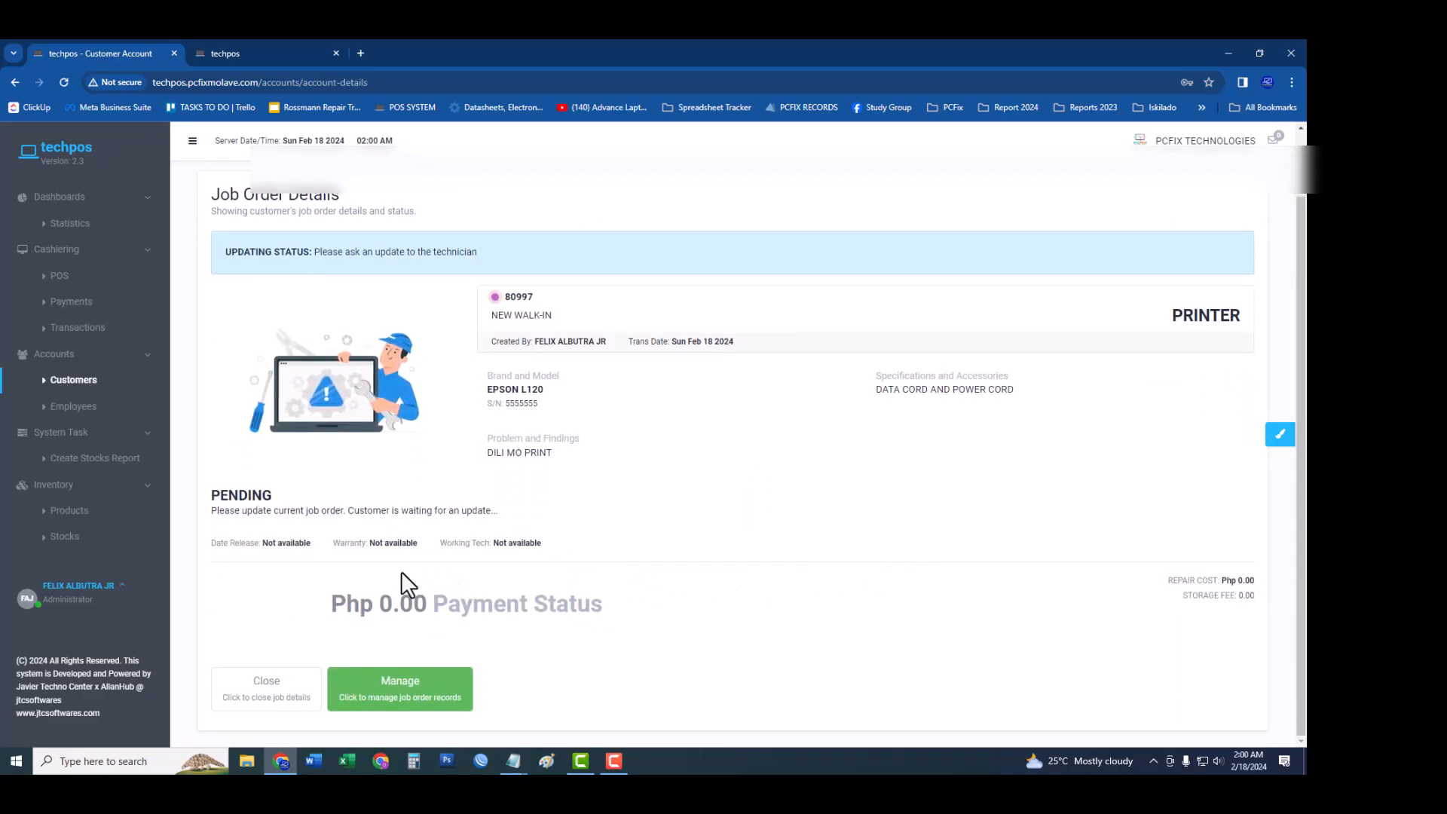
Manage job order 80997 and choose Add Costing > Select in Stocks.
left_click(366, 690)
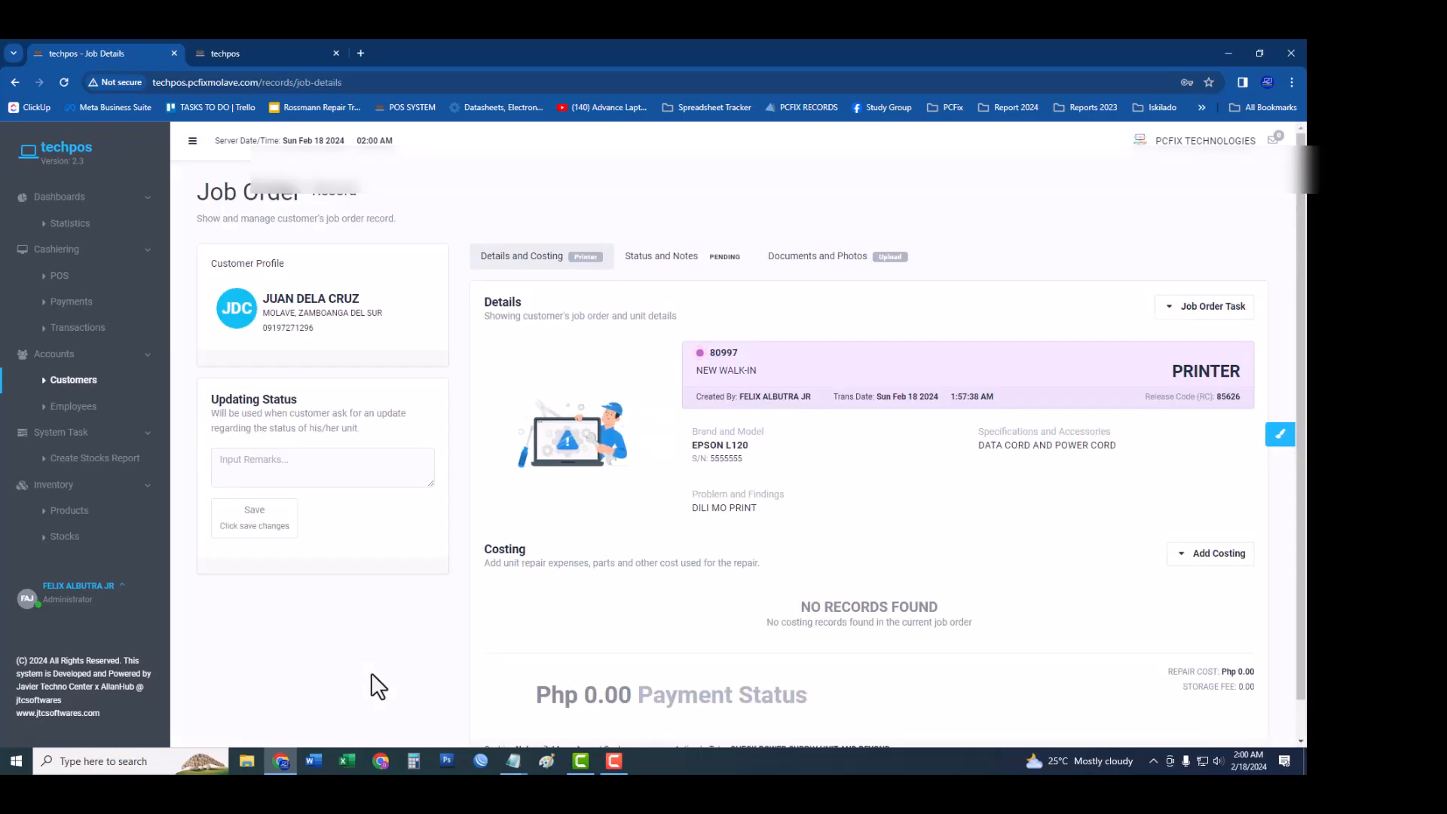
scroll(539, 562, "down", 1)
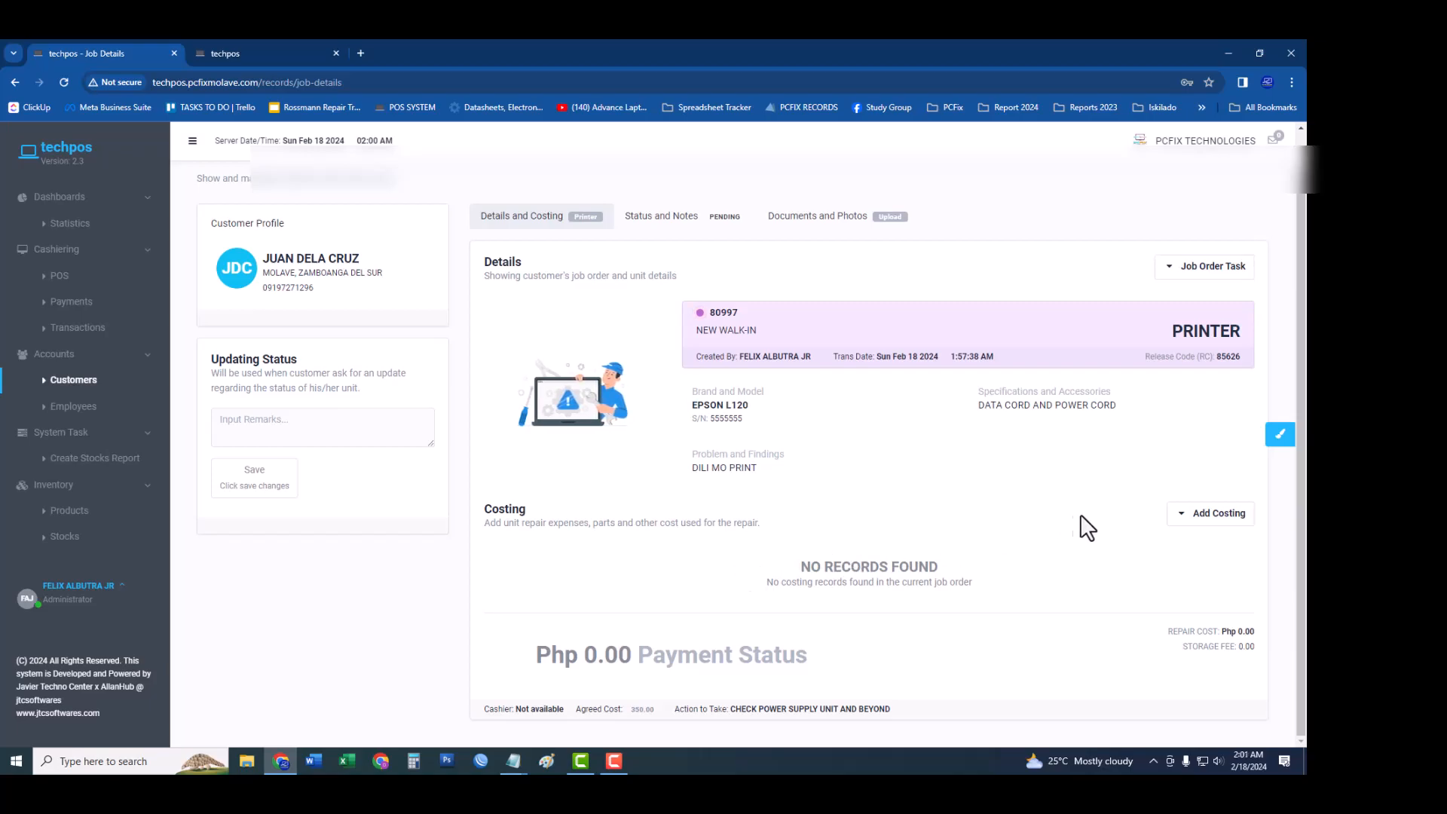
left_click(1204, 526)
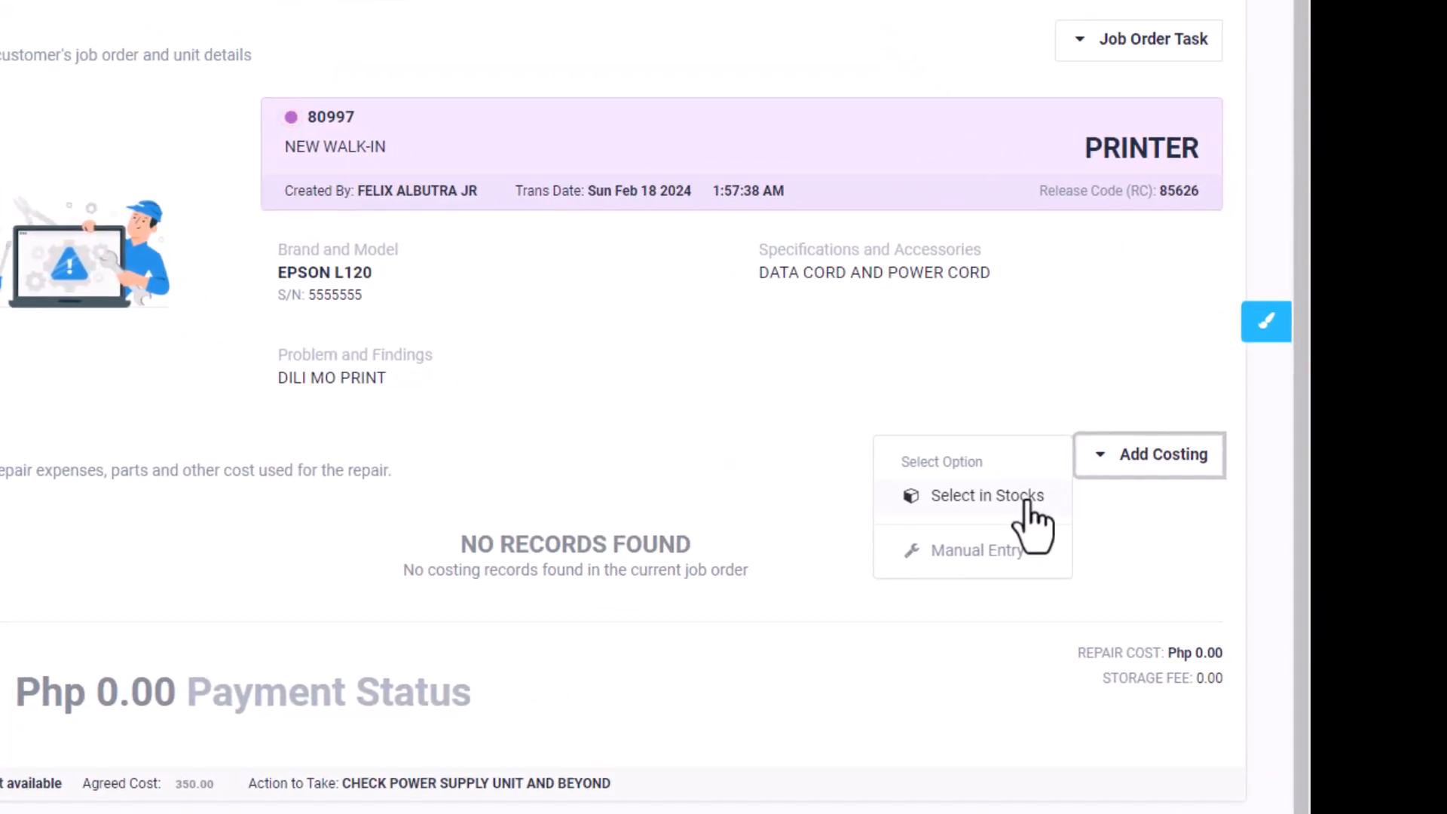
left_click(1027, 505)
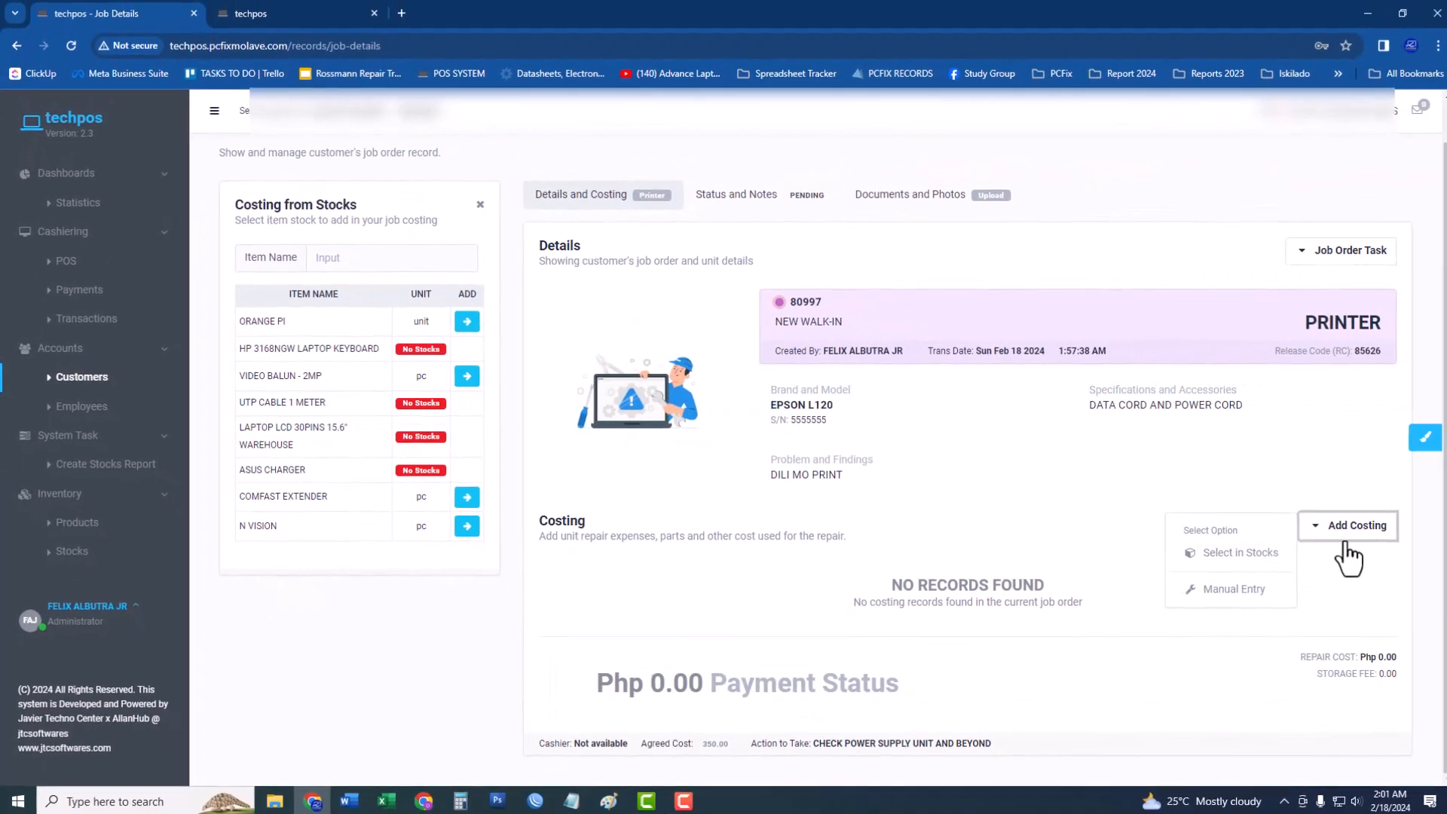
left_click(1268, 557)
left_click(1344, 539)
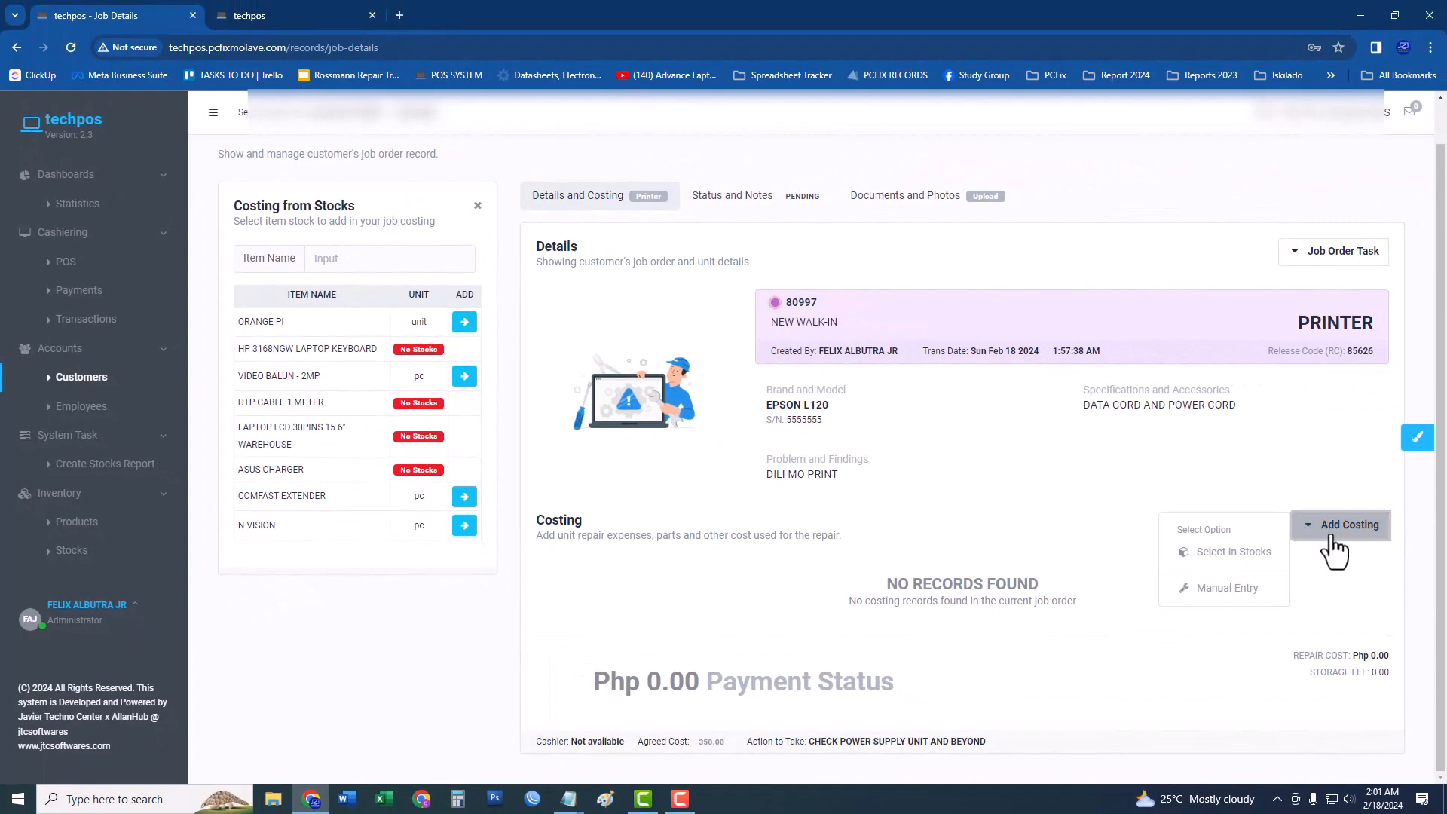
left_click(1274, 560)
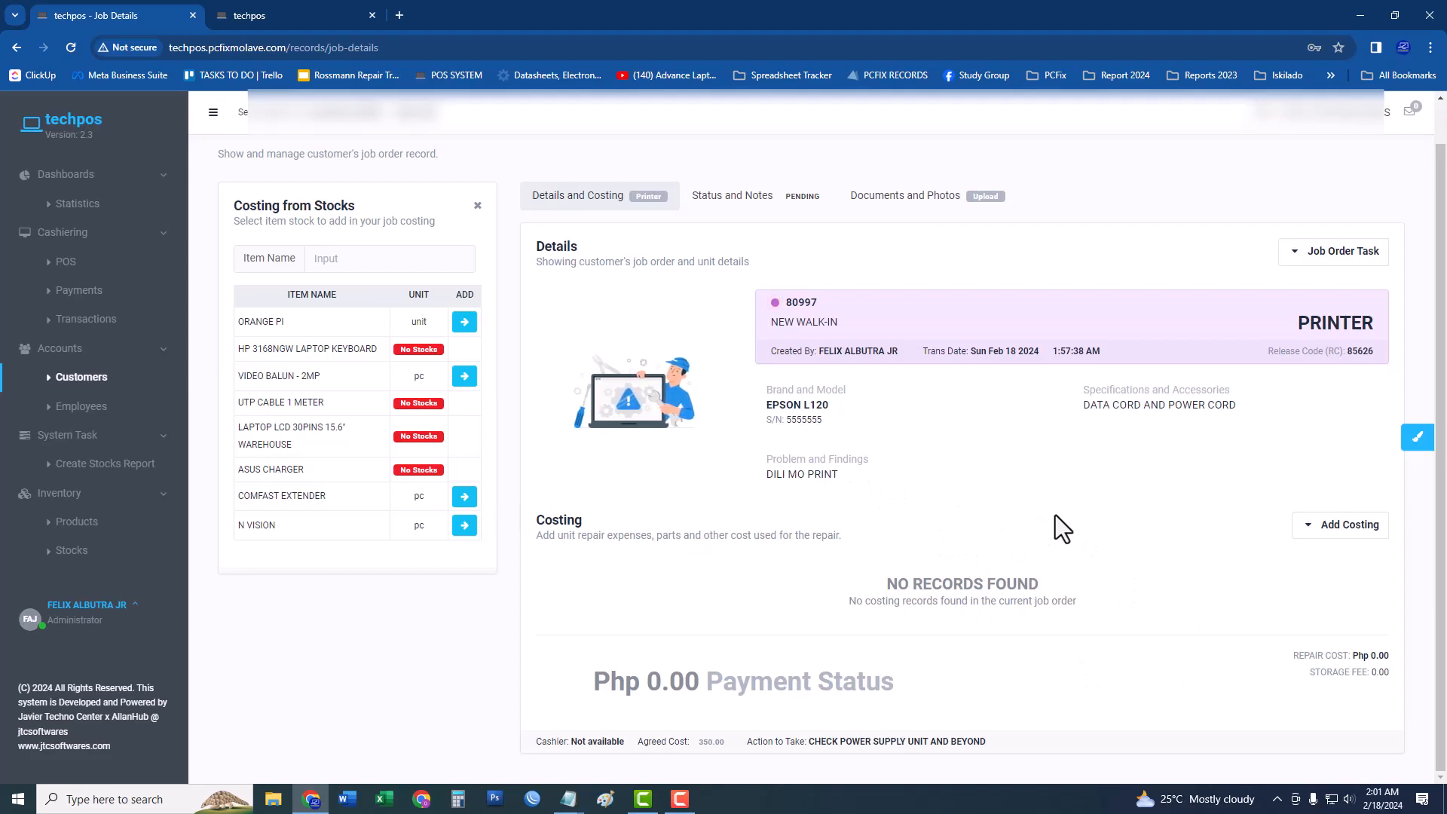
Switch to manual cost entry and enter the description TANDUGUNON ANG PSU.
left_click(476, 205)
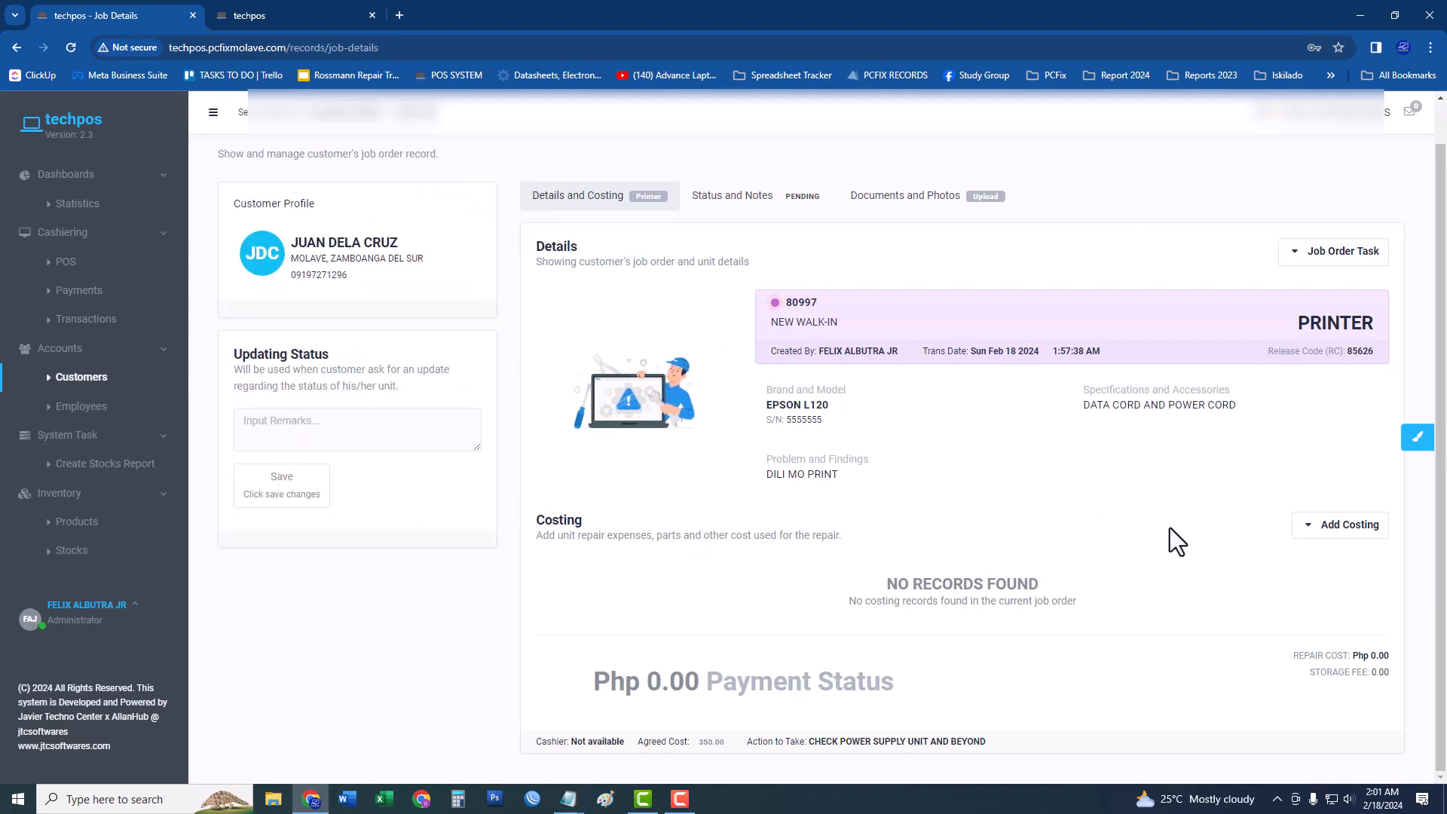
left_click(1332, 531)
left_click(1252, 593)
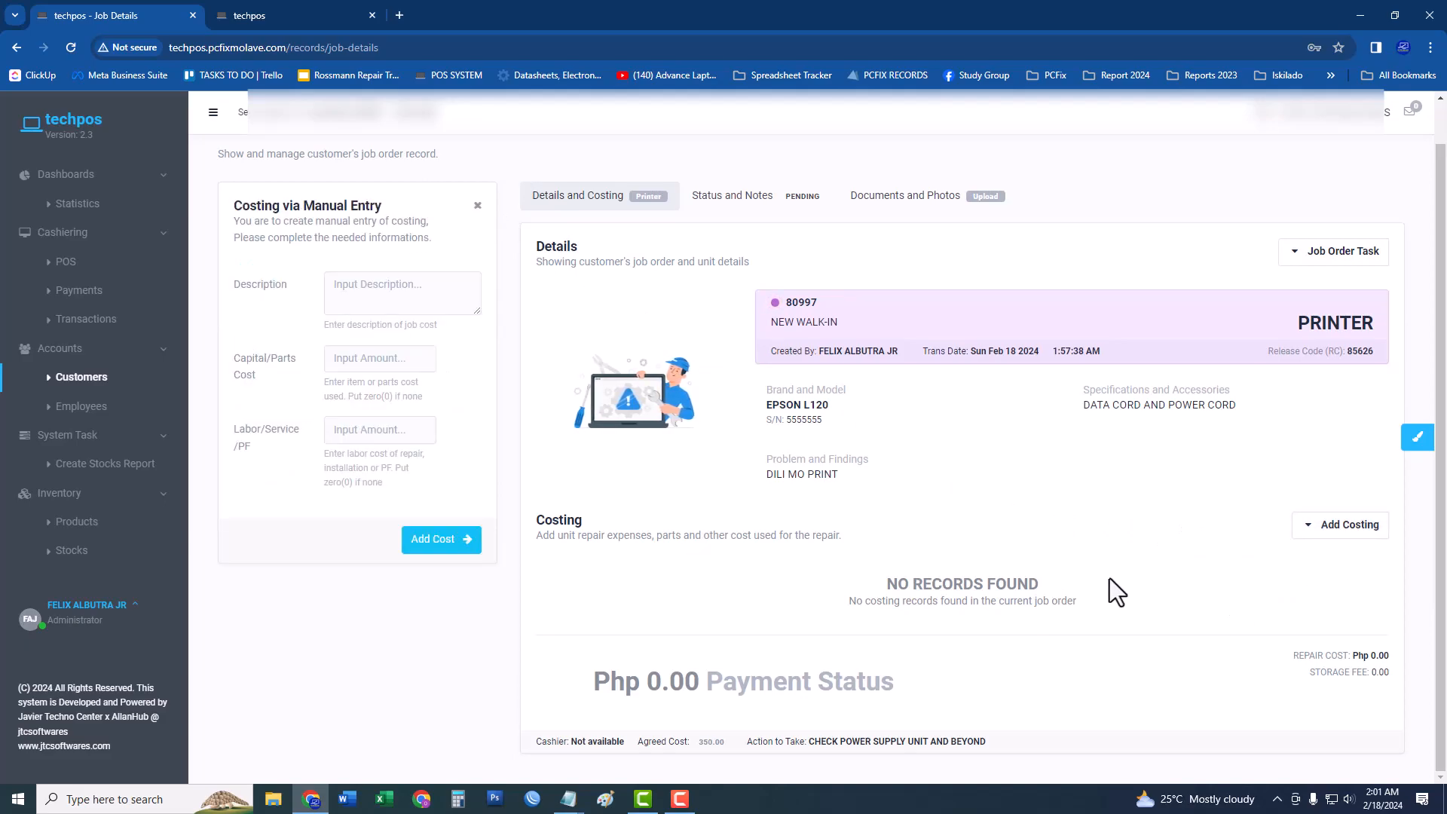
left_click(405, 285)
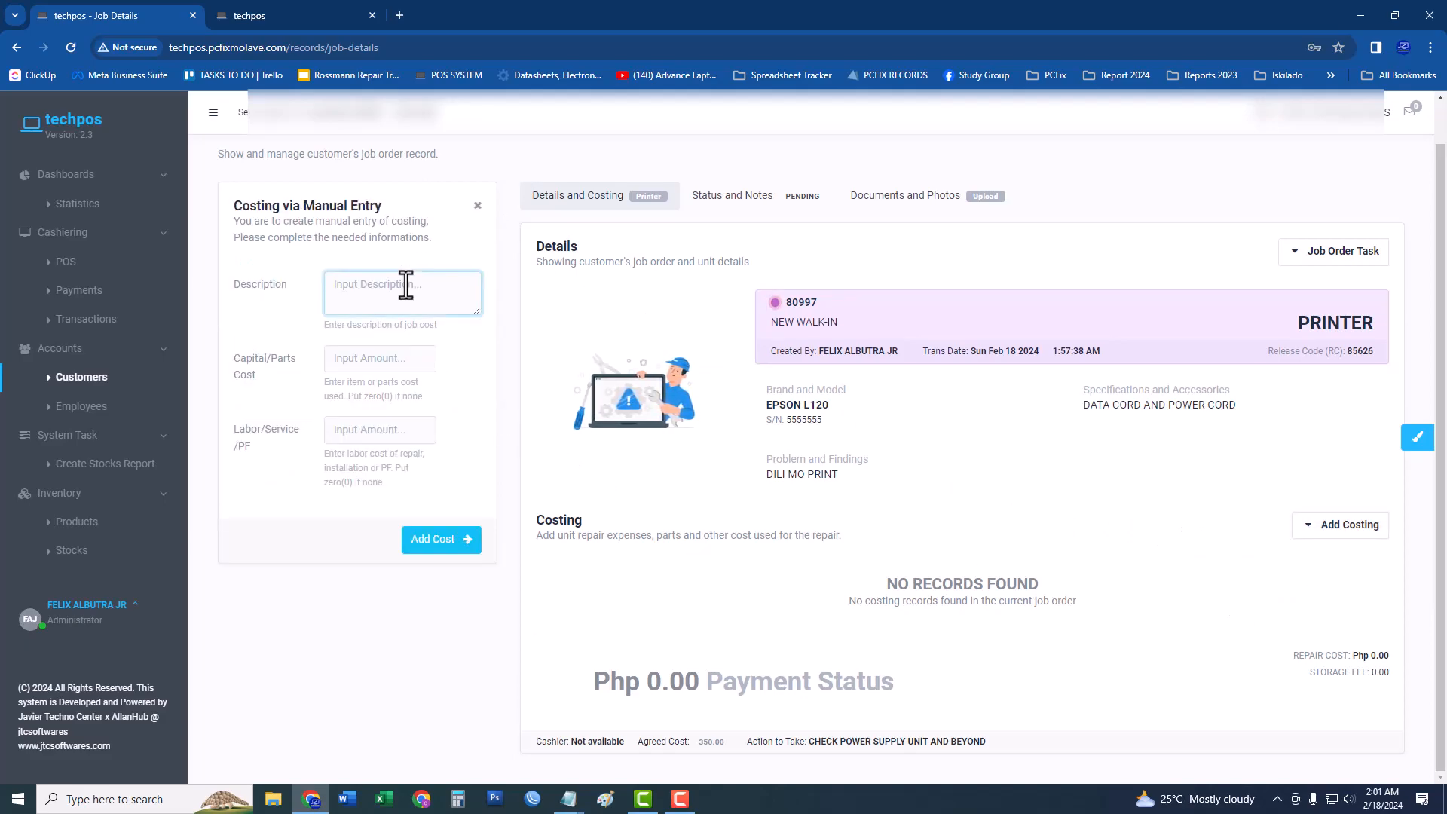
type("TANDUGUNAN")
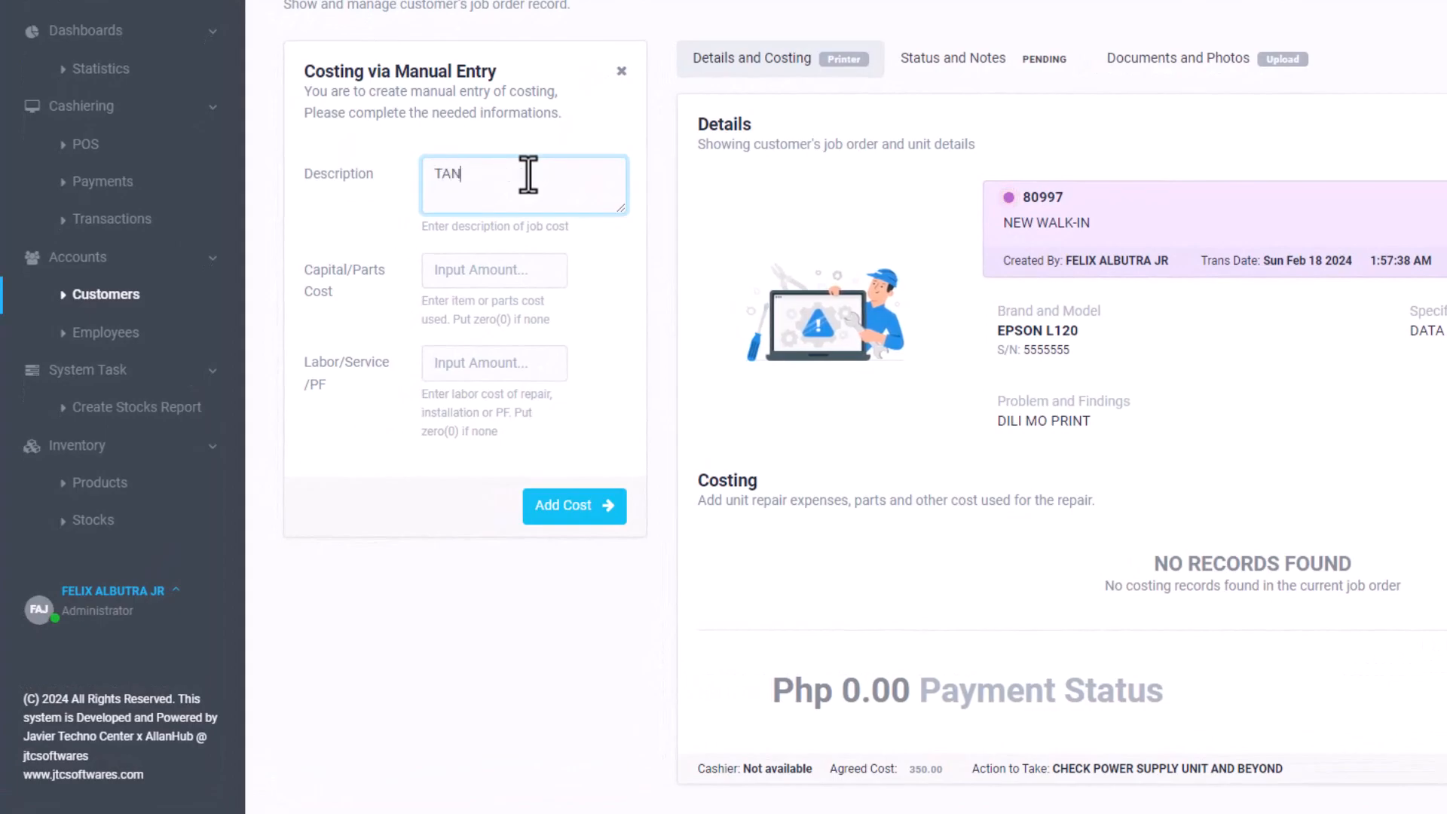
key("BackSpace")
key("BackSpace")
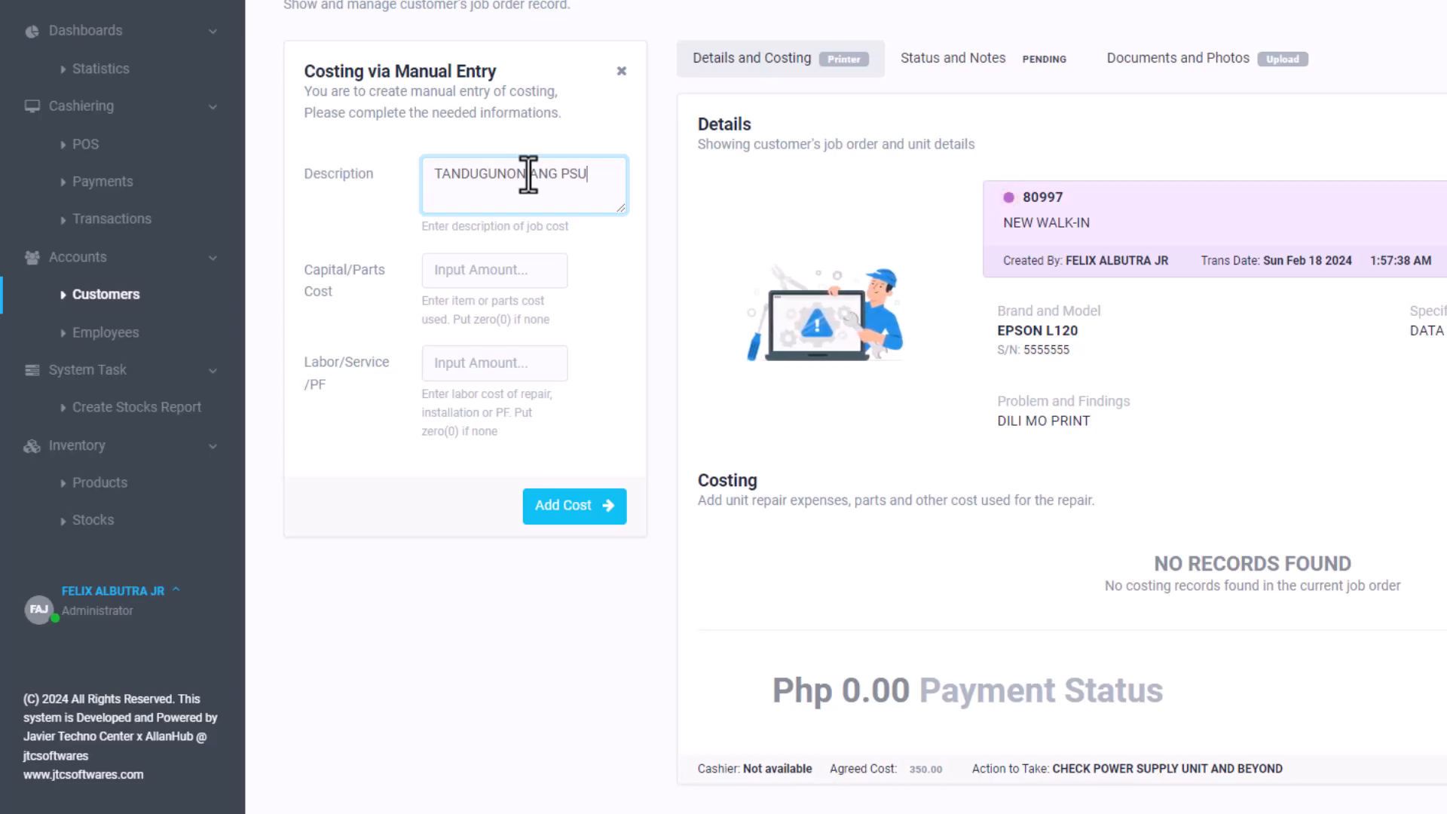
Add the cost line with 0 parts cost and 350 labor, then dismiss the success message.
left_click(484, 275)
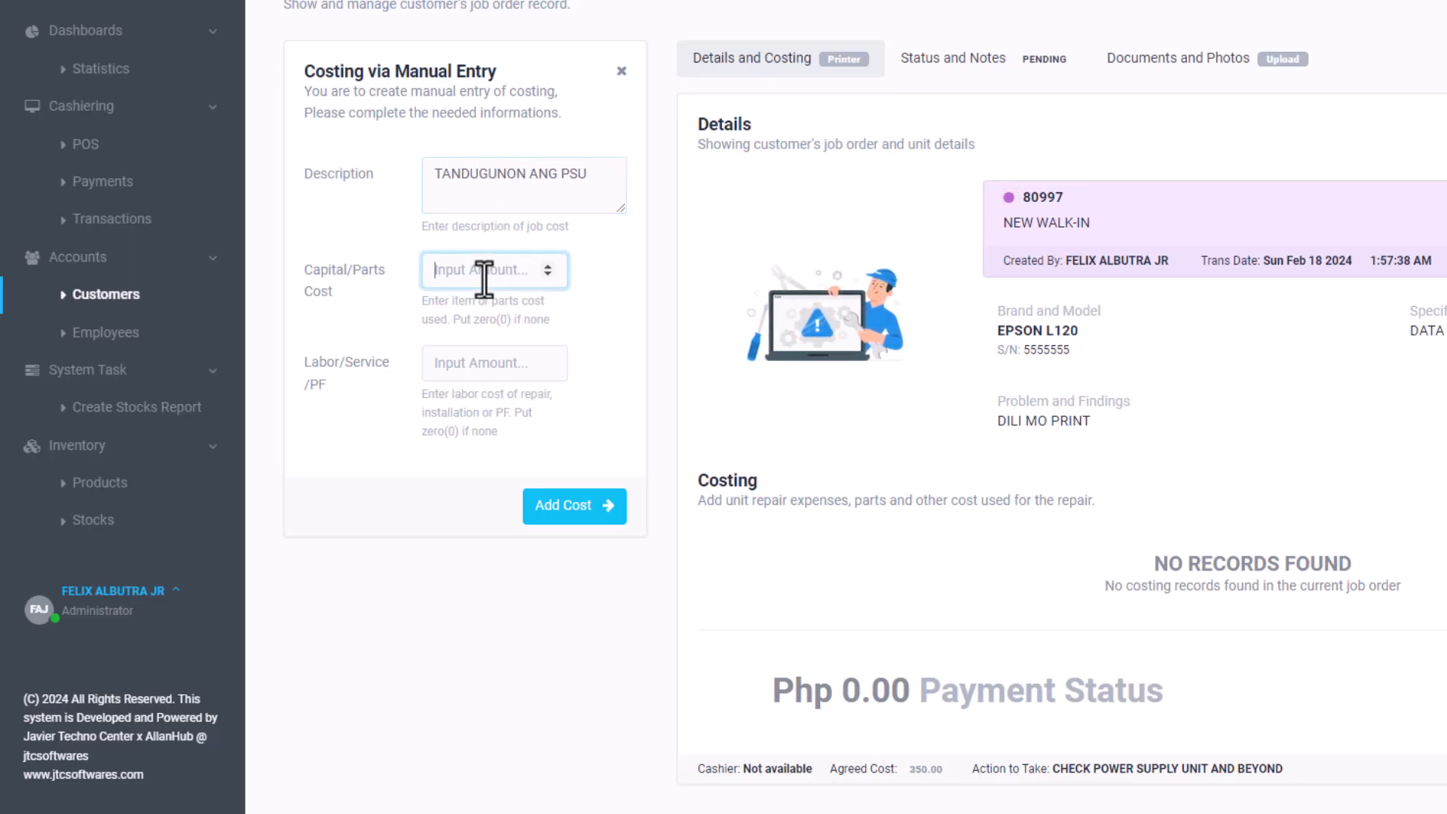
type("0")
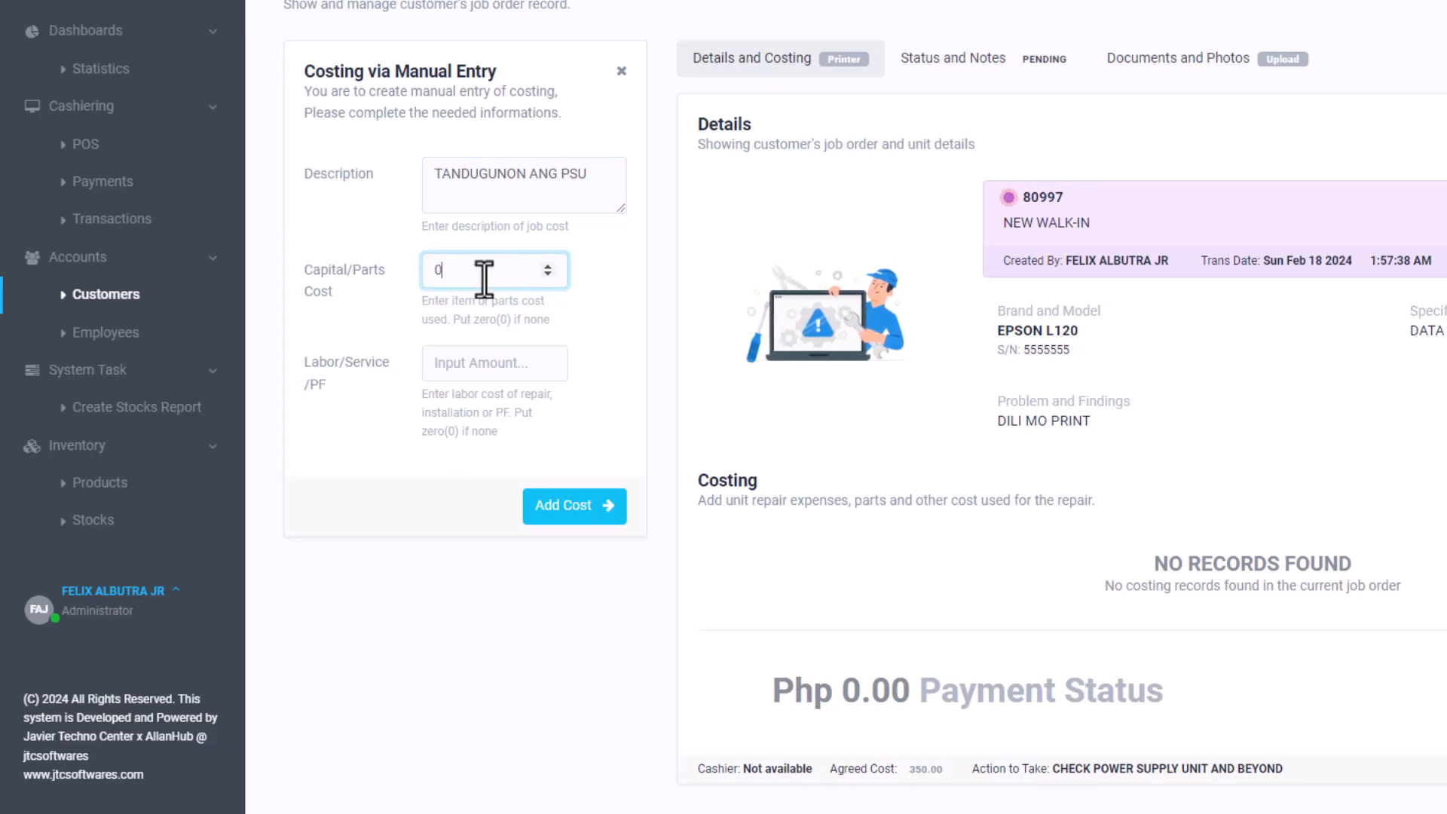
key("Tab")
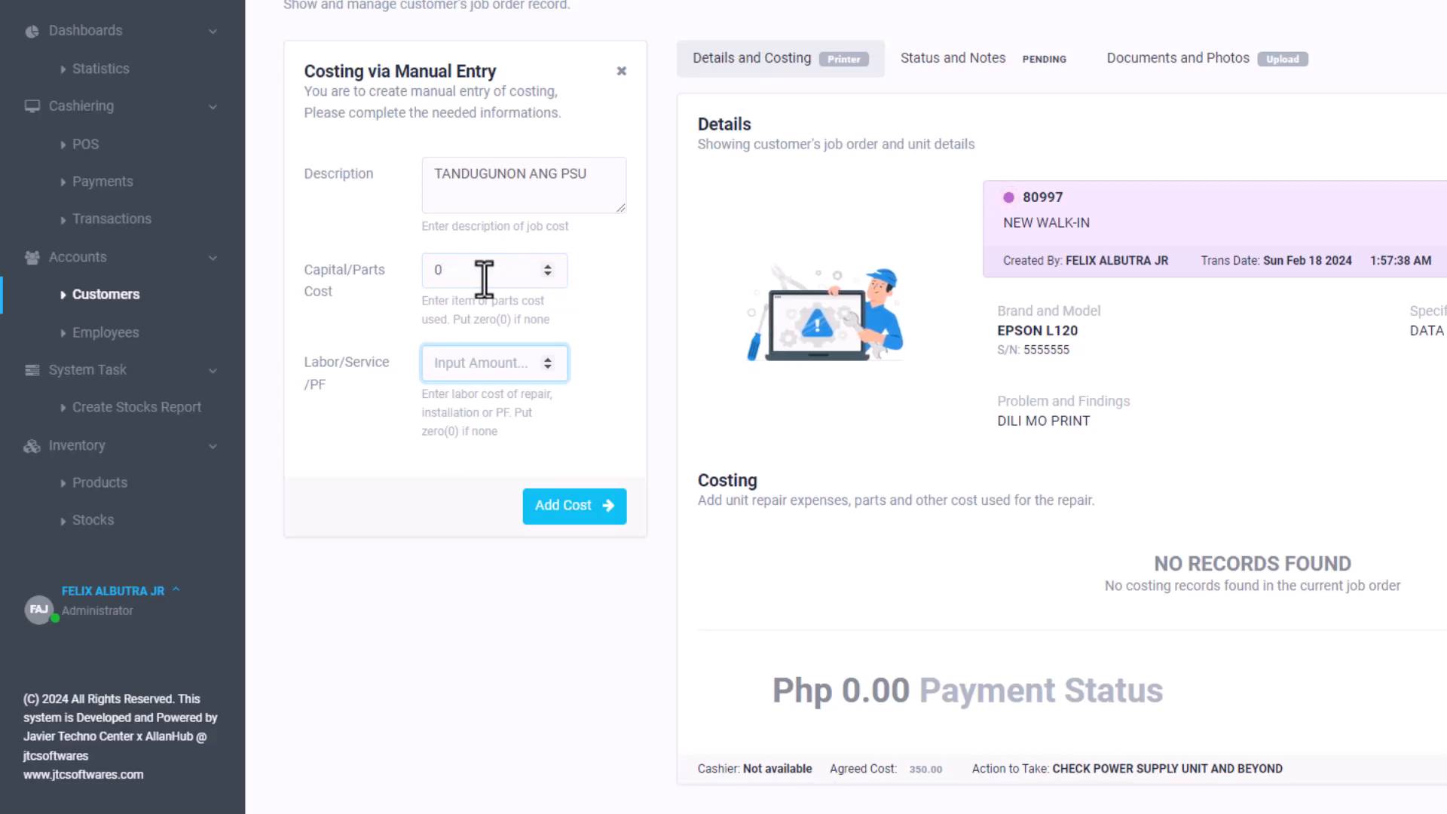
type("350")
left_click(571, 511)
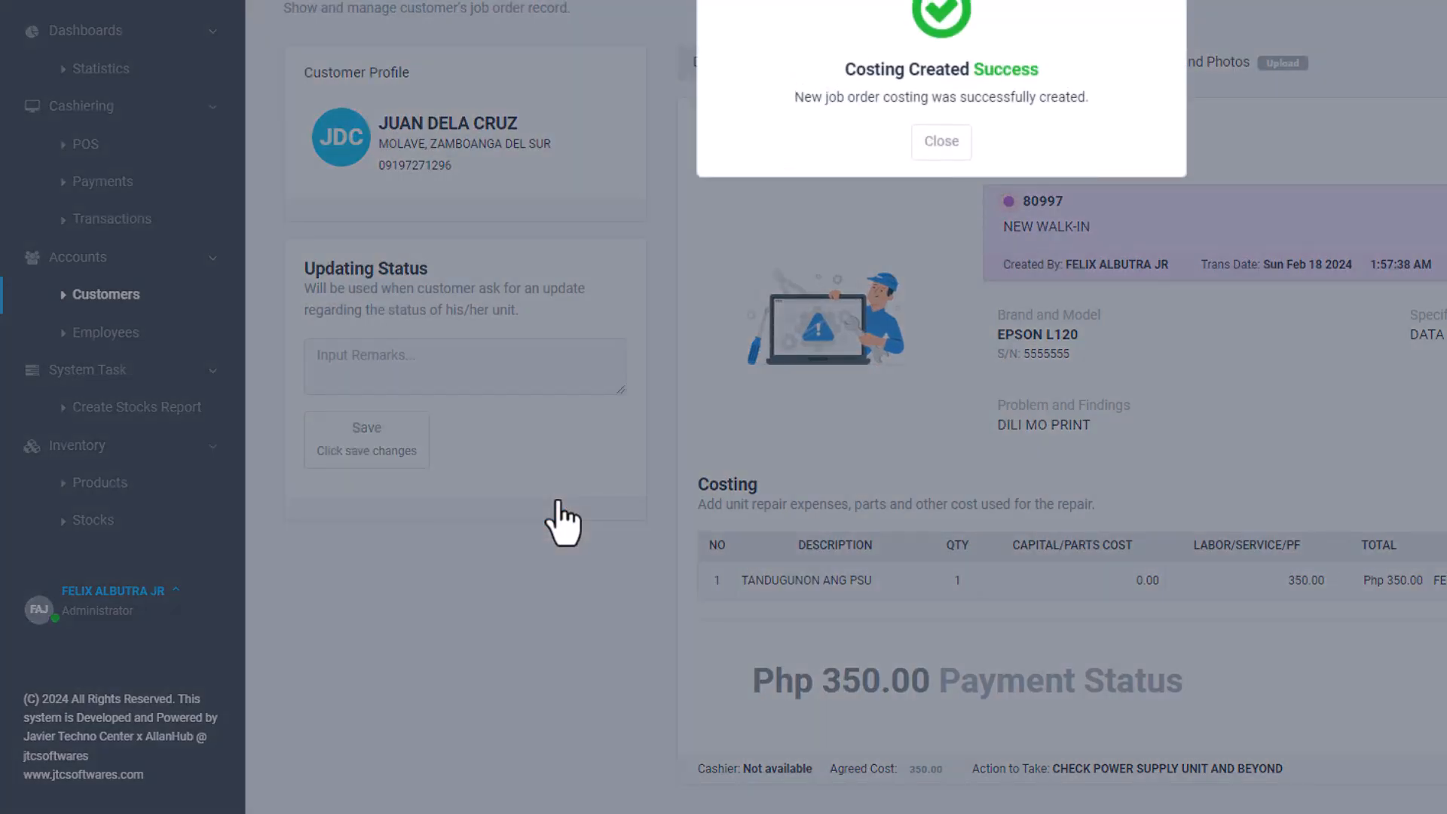
left_click(950, 146)
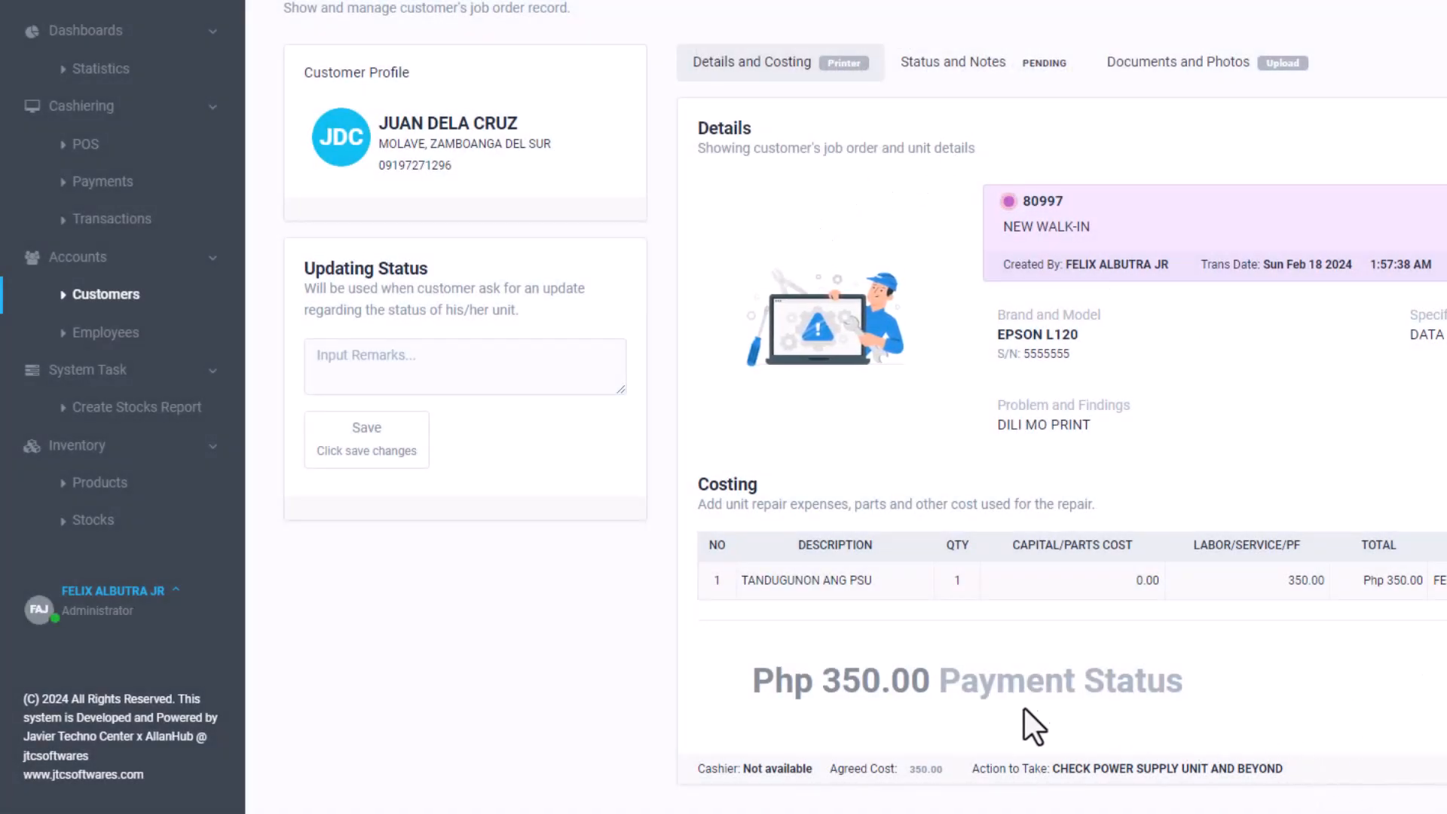
left_click_drag(946, 679, 1149, 720)
left_click(1351, 694)
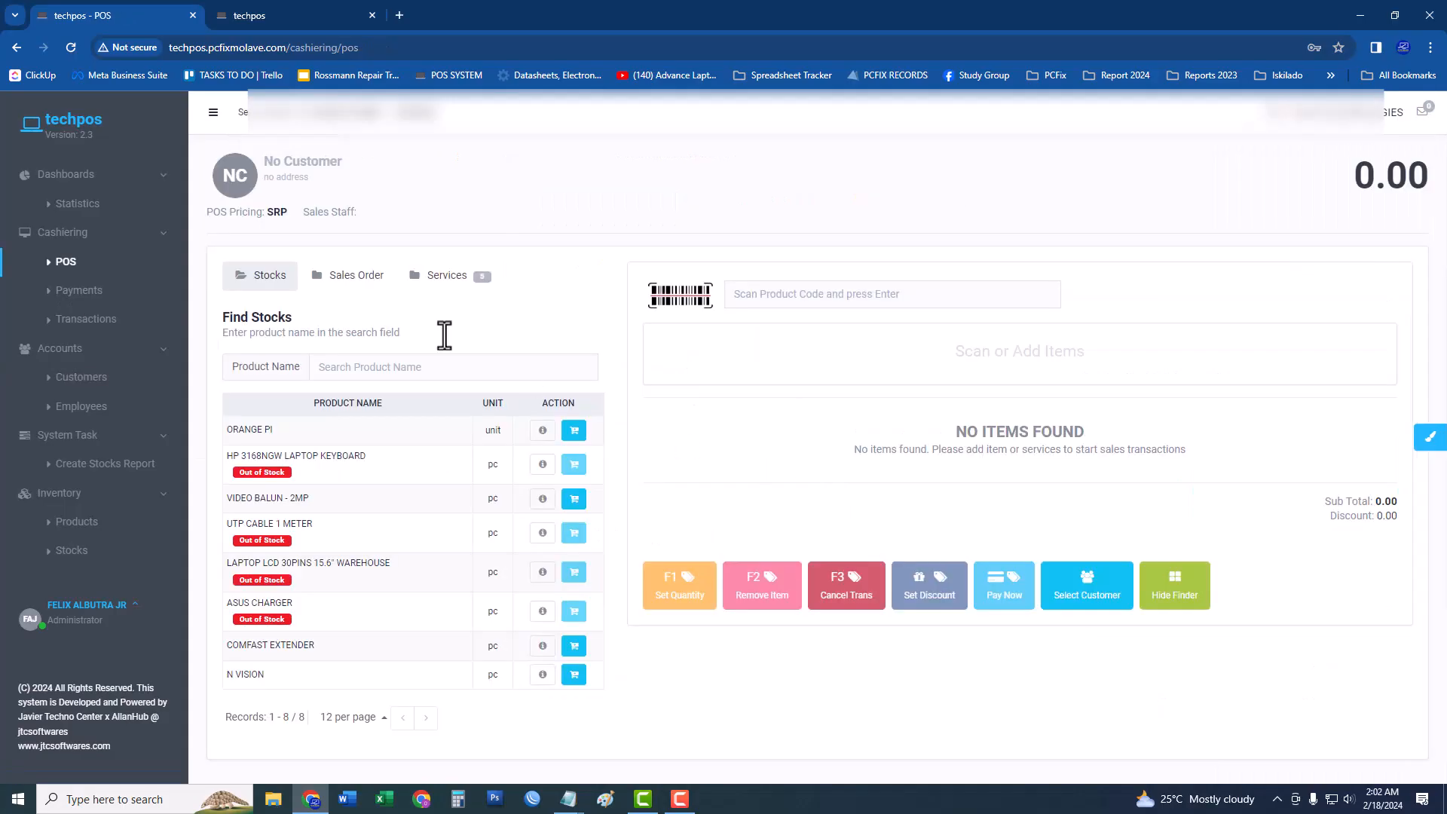
Copy job order number 80997 from the customer's account page.
left_click(97, 294)
left_click(392, 388)
left_click(128, 390)
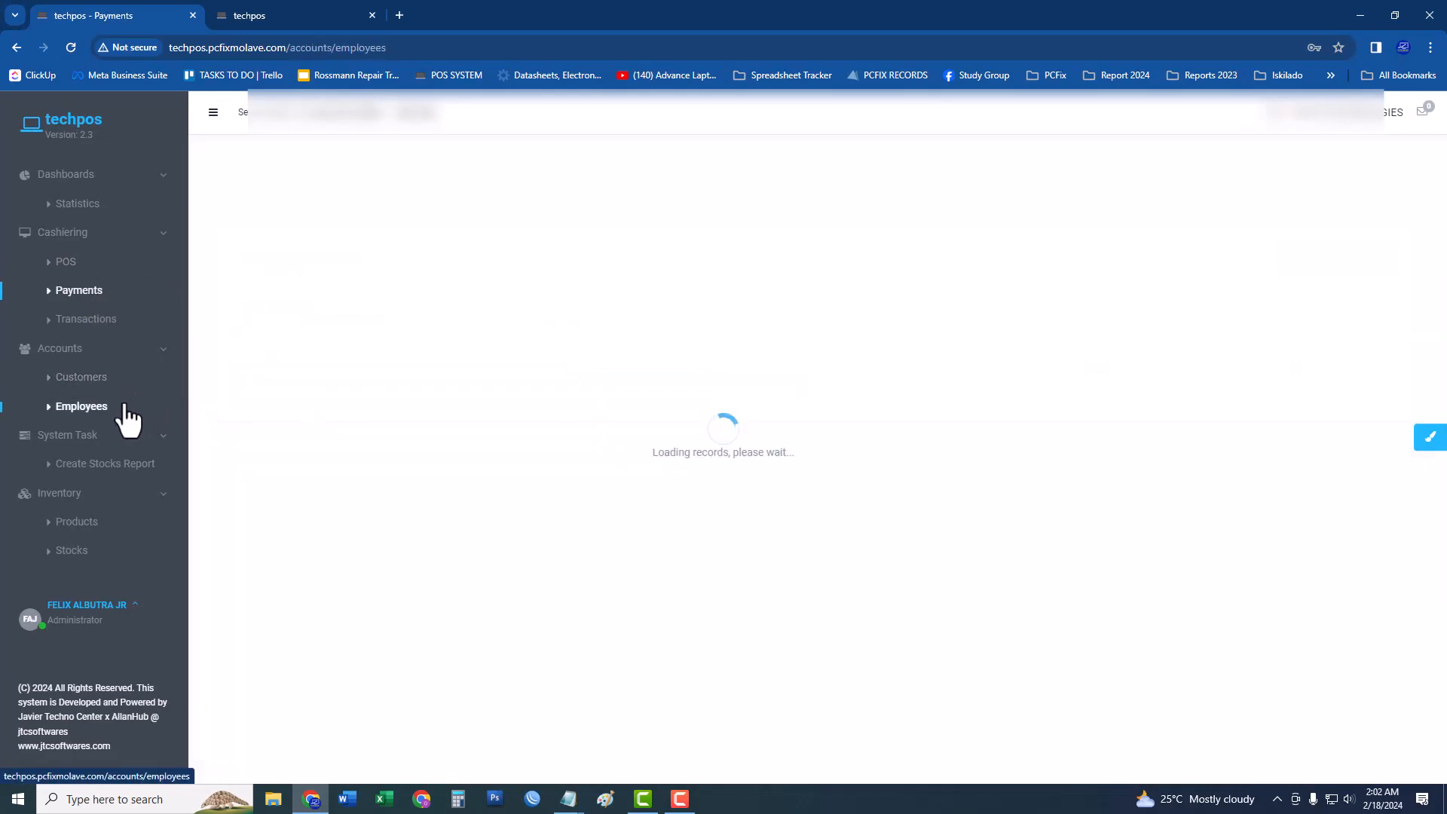
left_click(1354, 368)
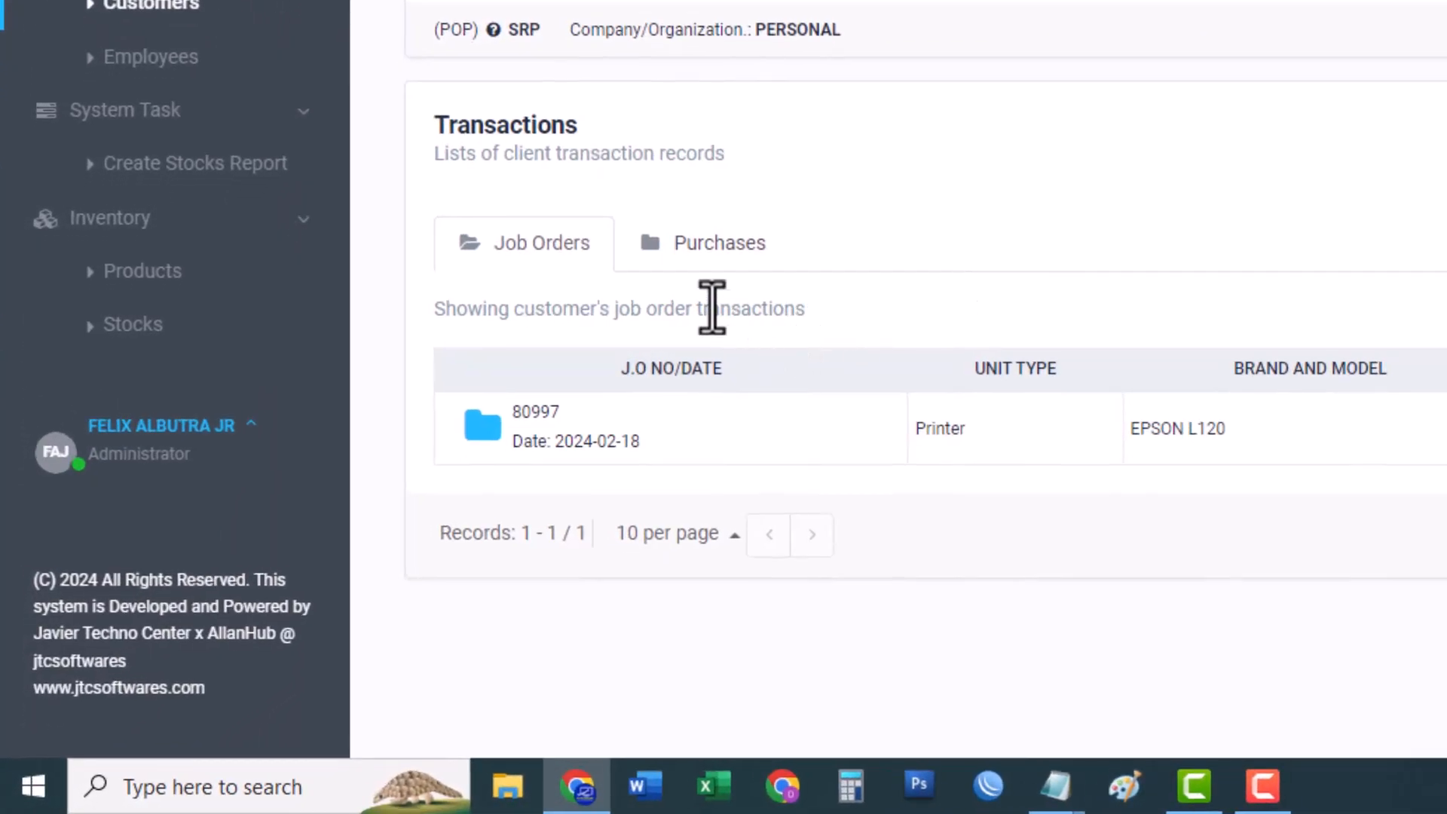
double_click(546, 411)
key("super+c")
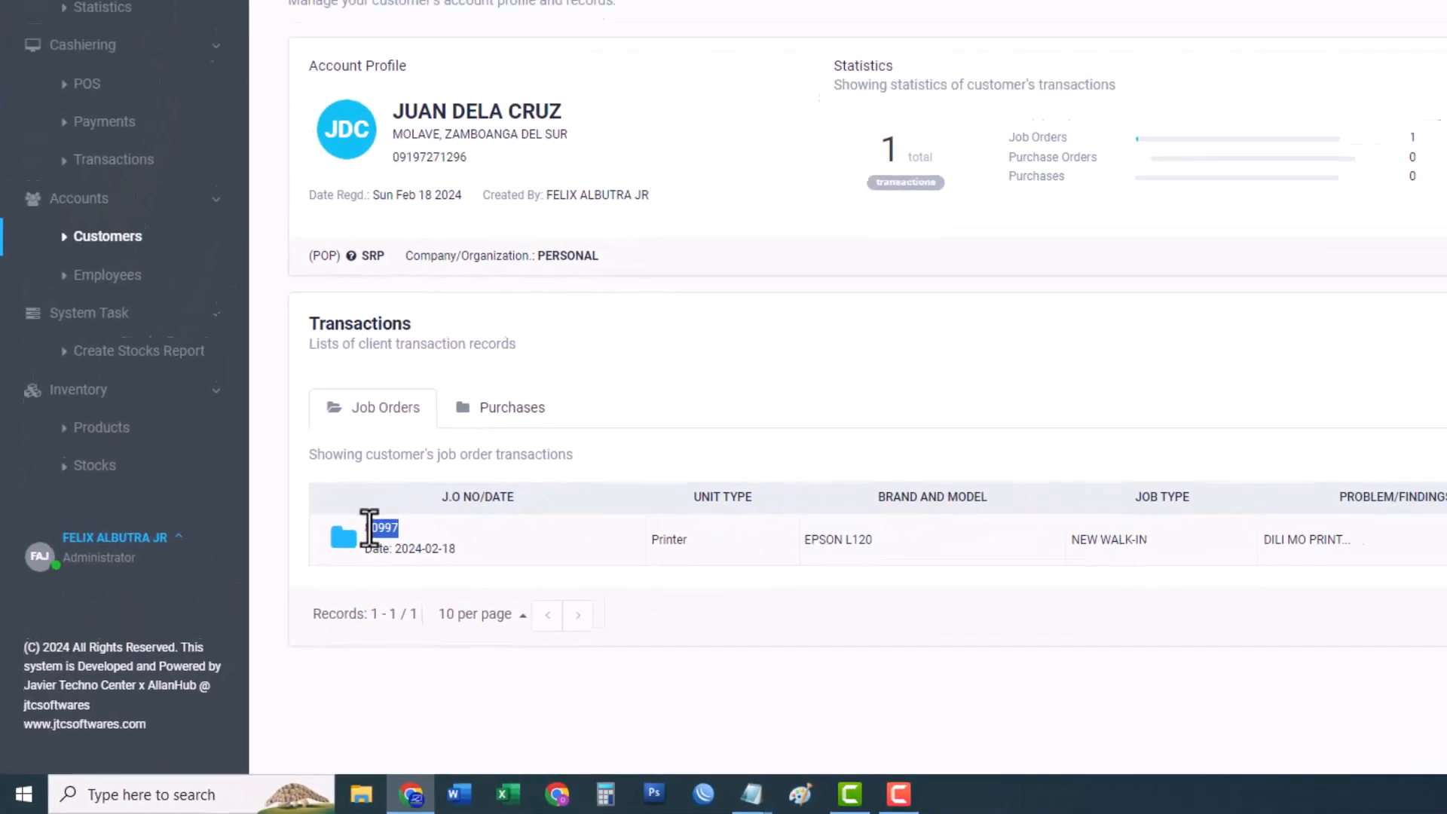
right_click(560, 426)
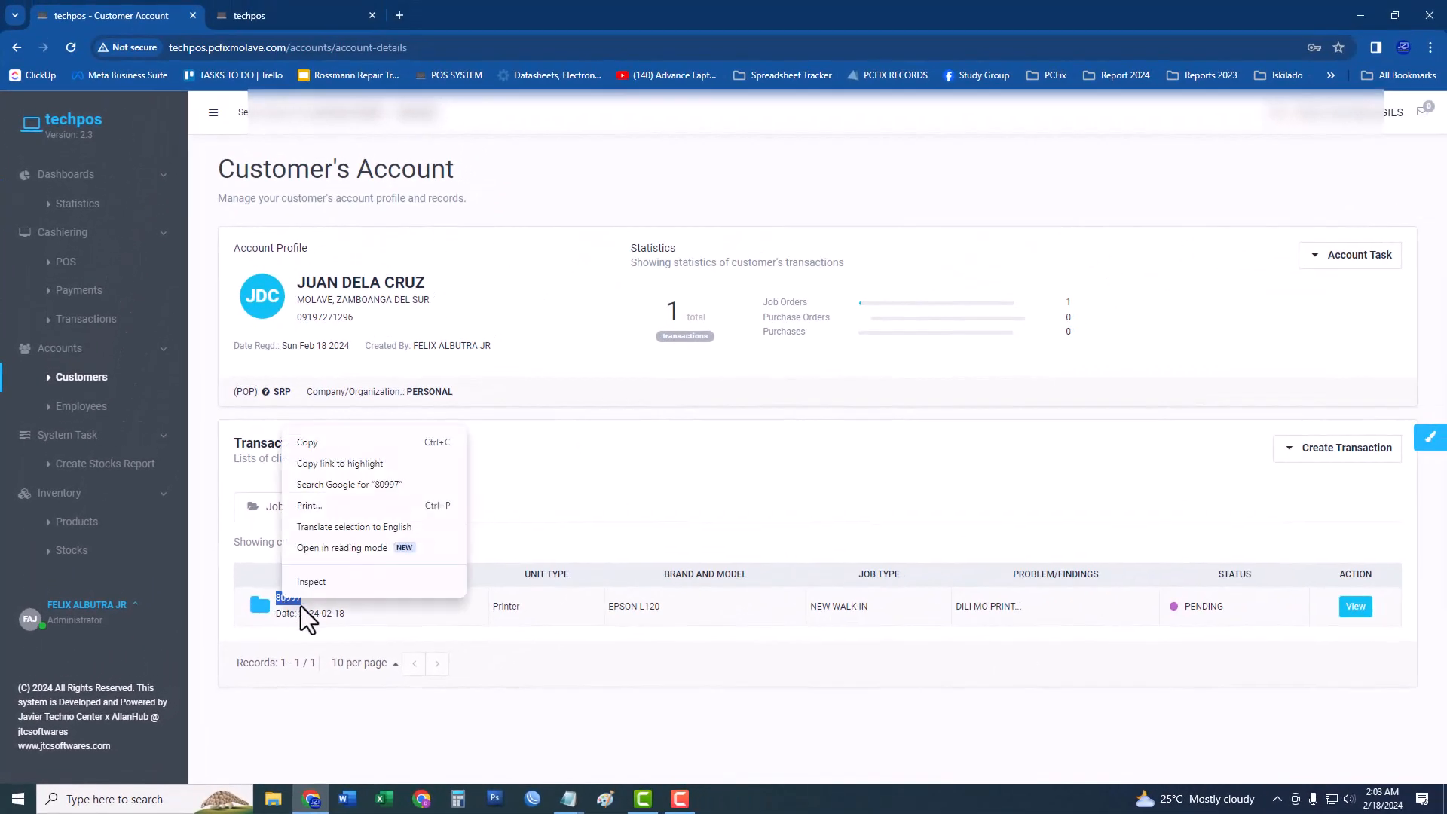
left_click(321, 451)
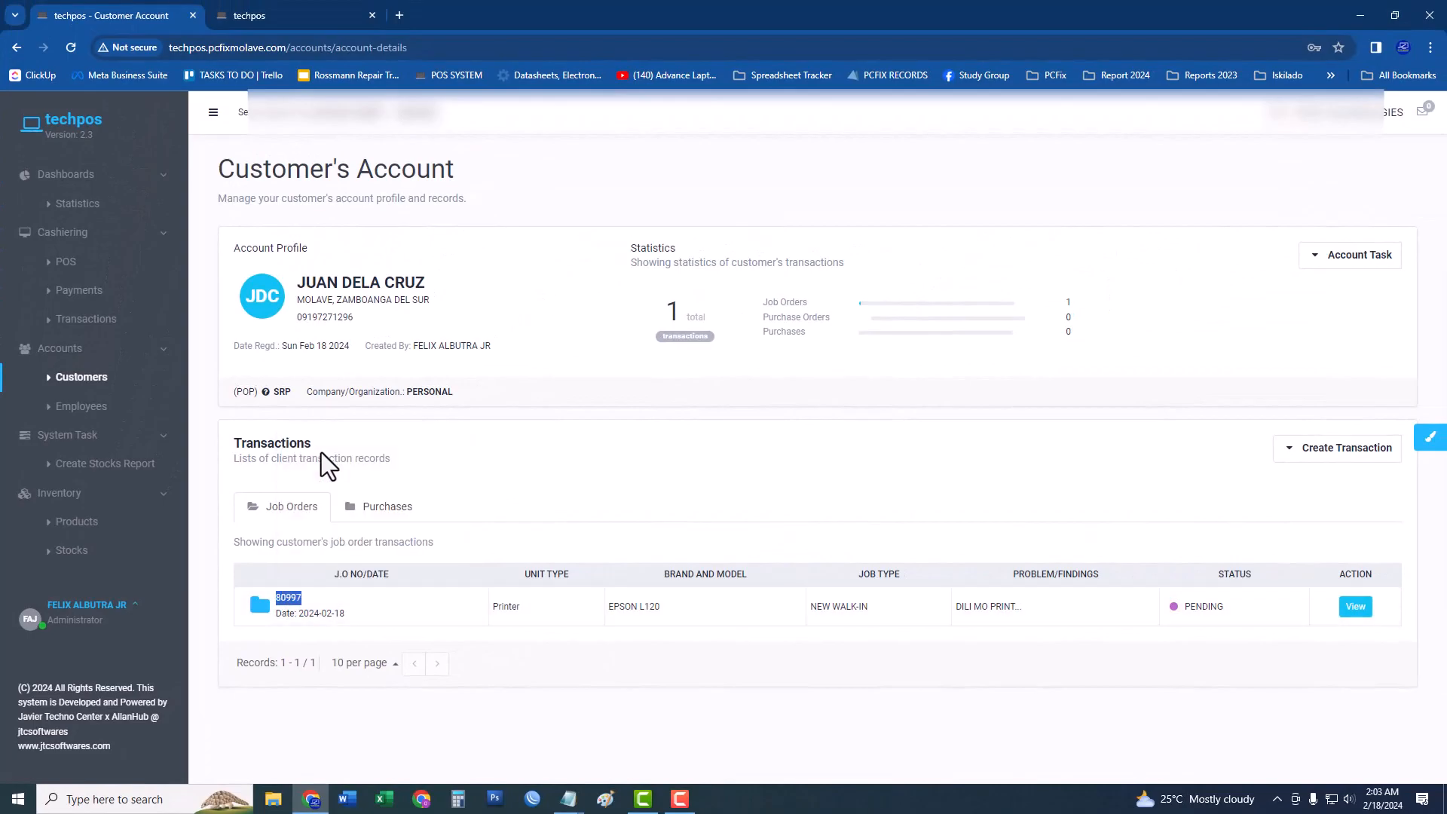
Paste 80997 into the Job Order No field on the Payments page.
left_click(95, 295)
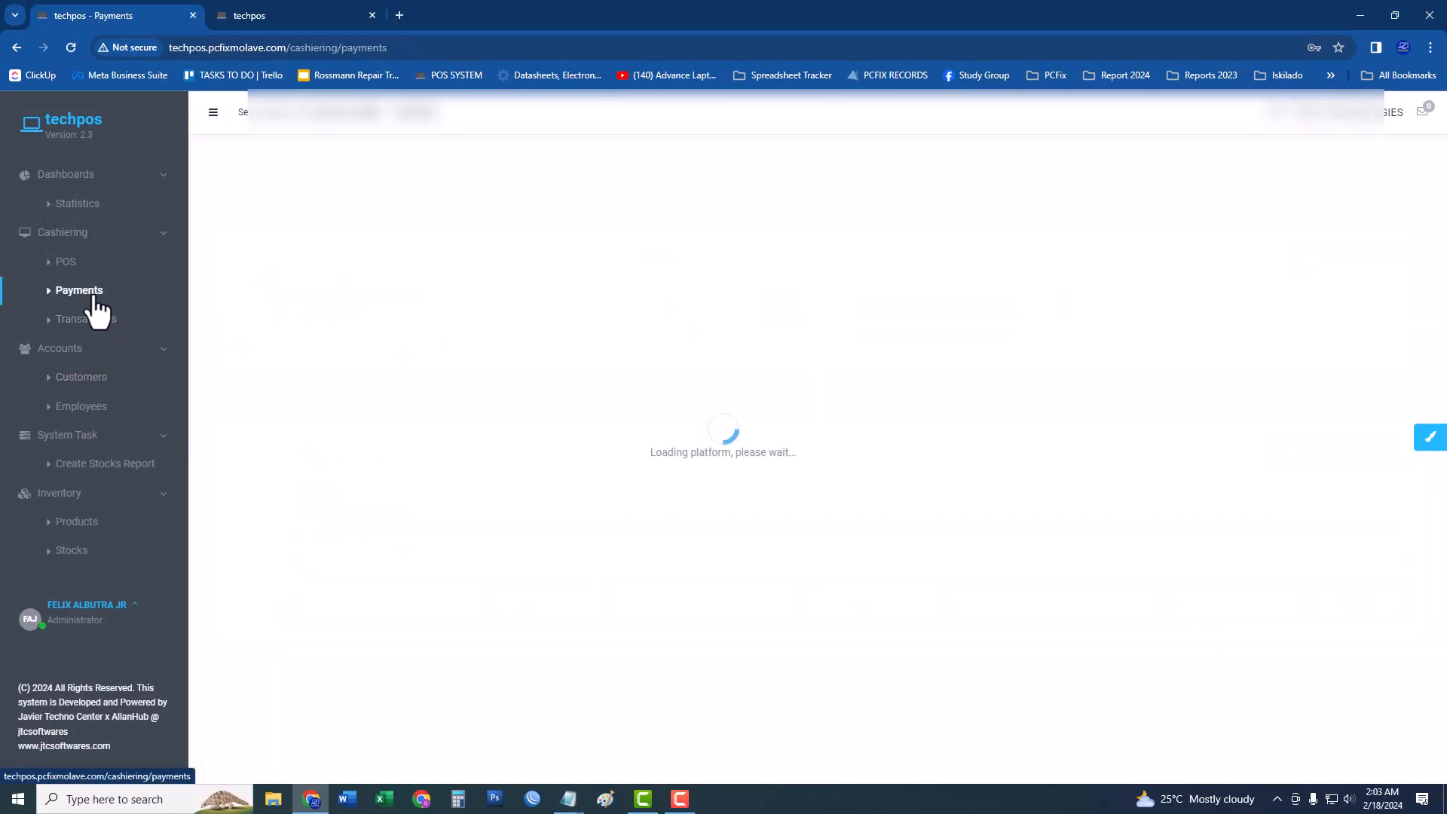
left_click(376, 401)
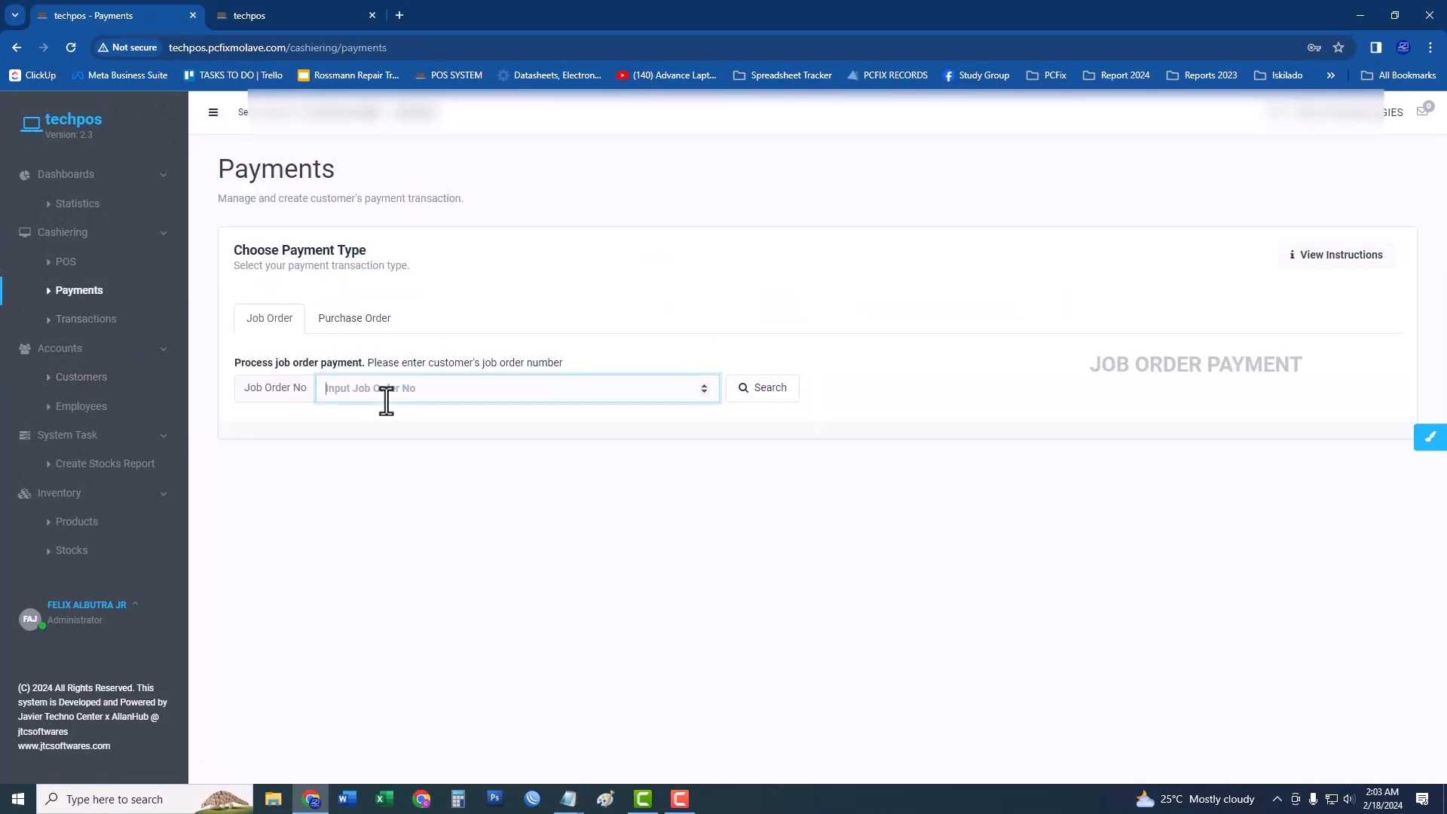
right_click(386, 400)
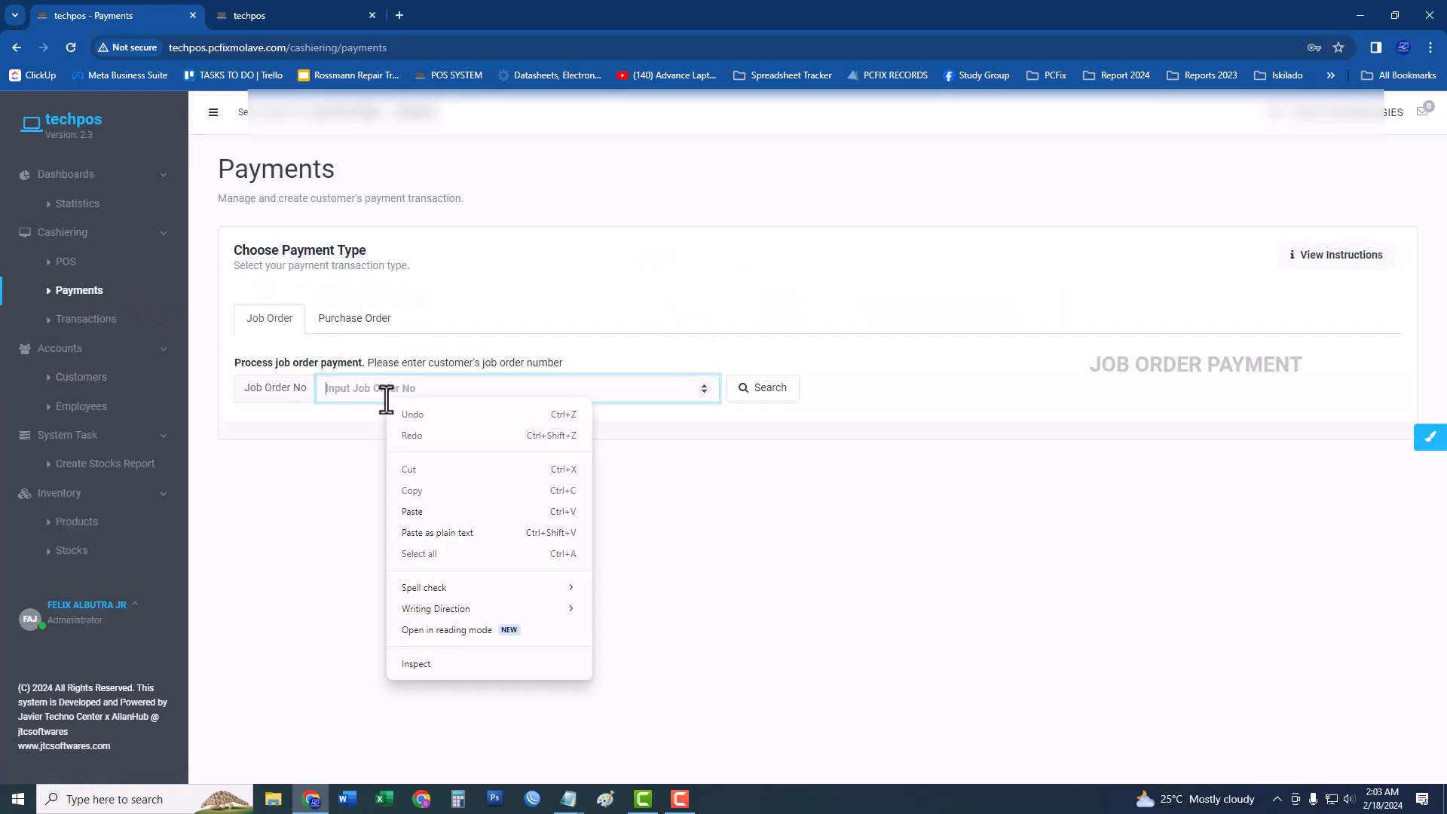
left_click(413, 511)
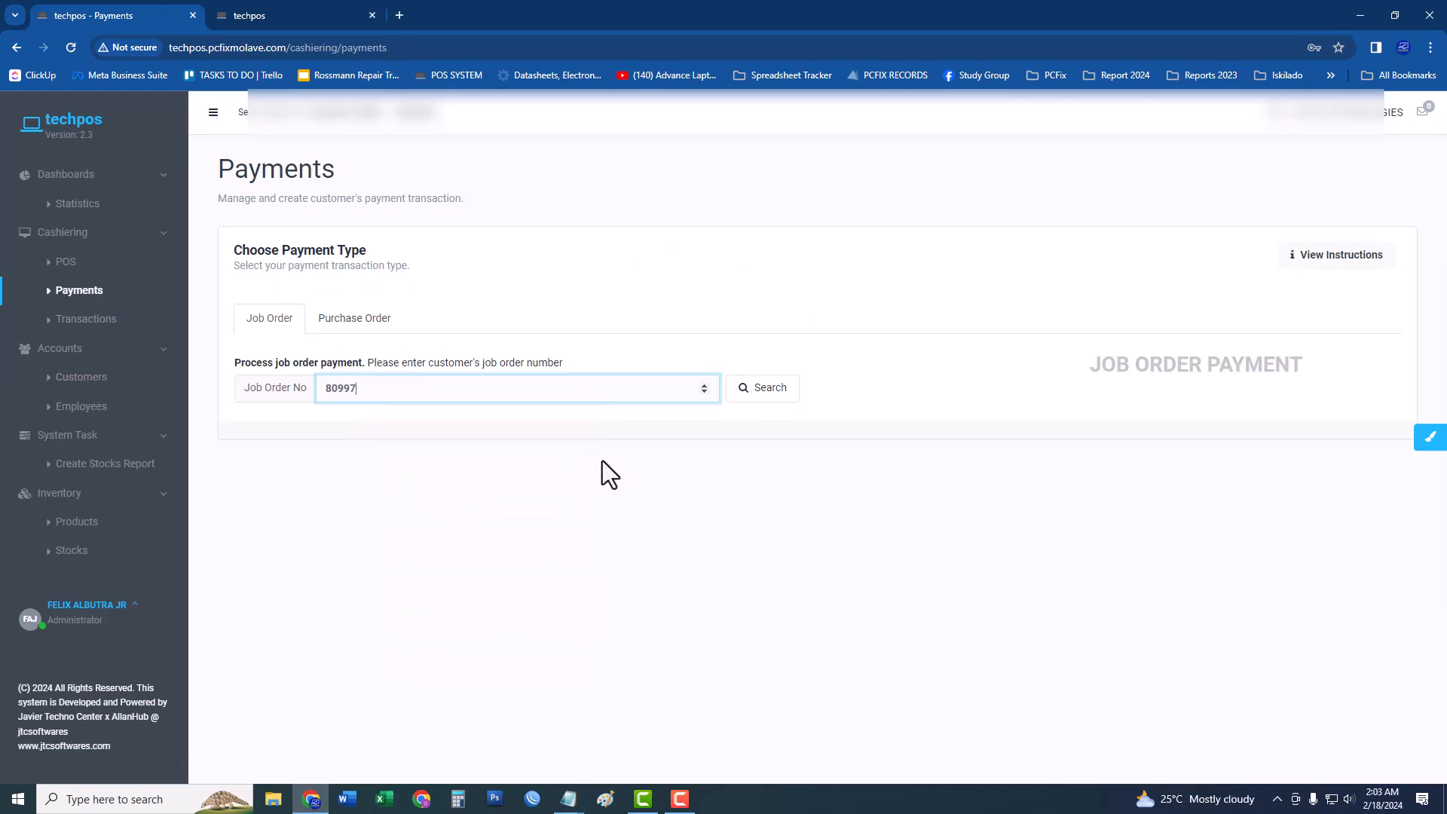
Look up job order 80997 and set the payment type to Cash.
left_click(753, 401)
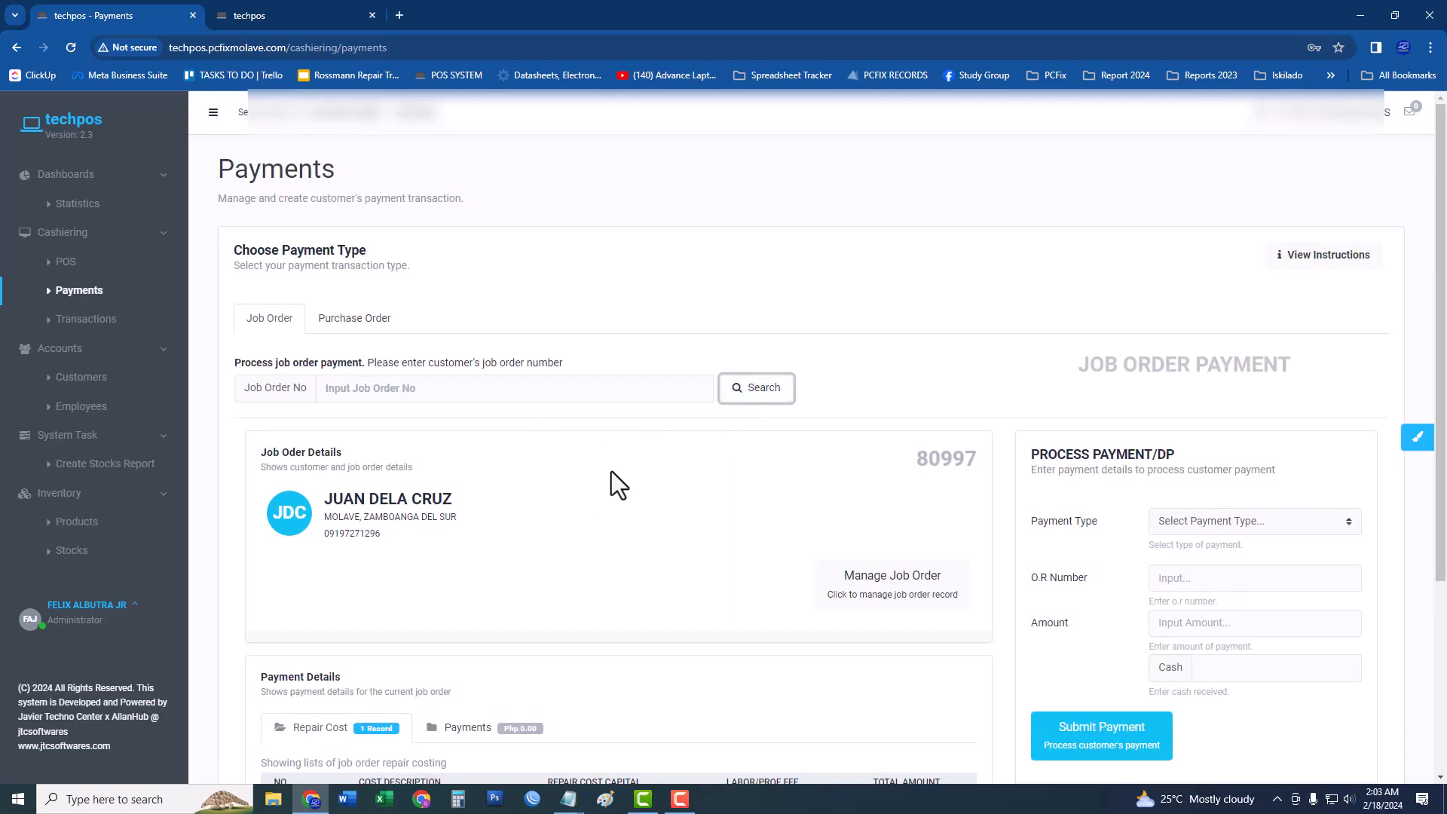
scroll(612, 471, "down", 3)
scroll(1083, 497, "up", 2)
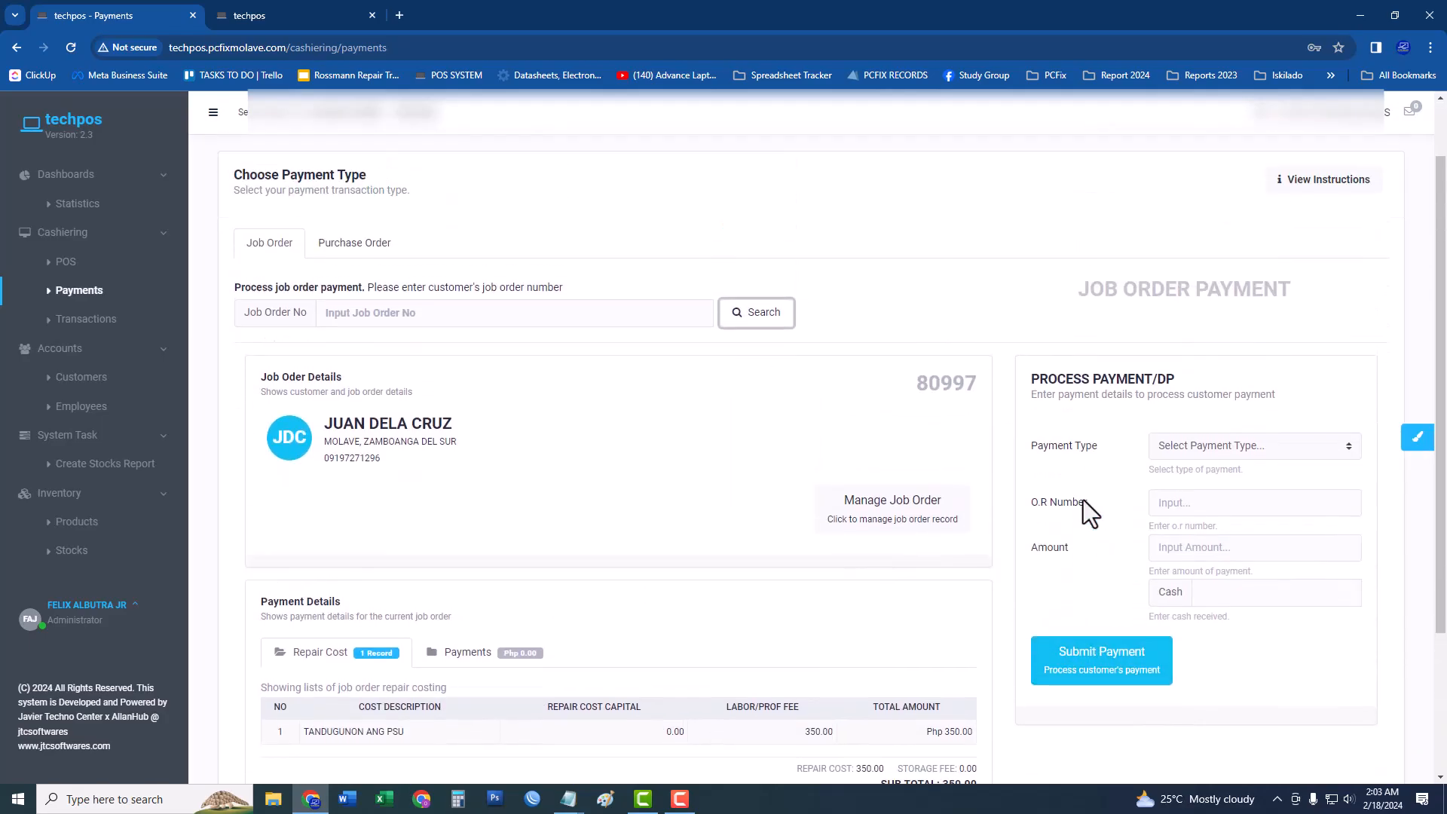
left_click(1182, 448)
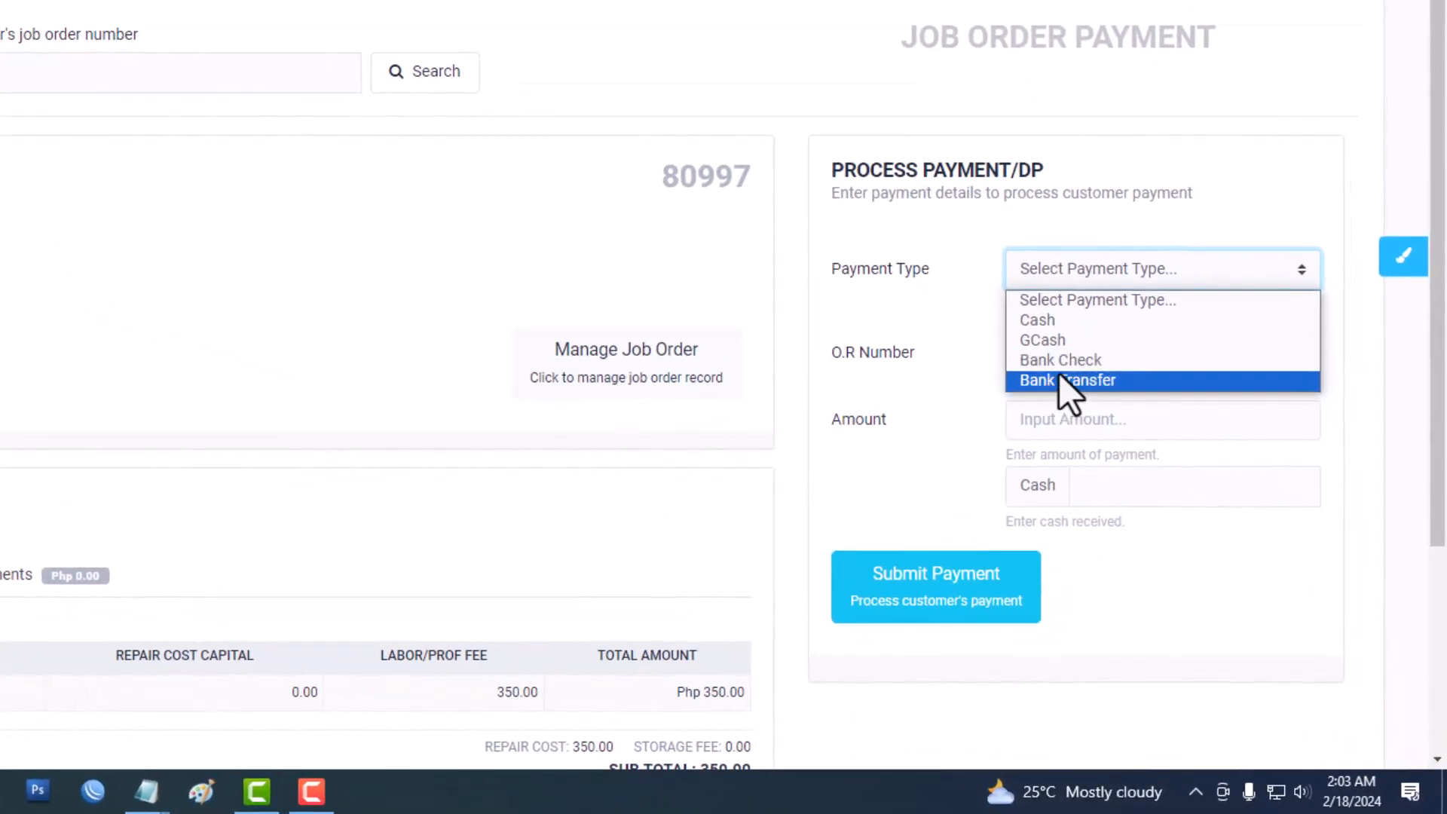
left_click(1078, 318)
left_click(1075, 281)
left_click(1077, 339)
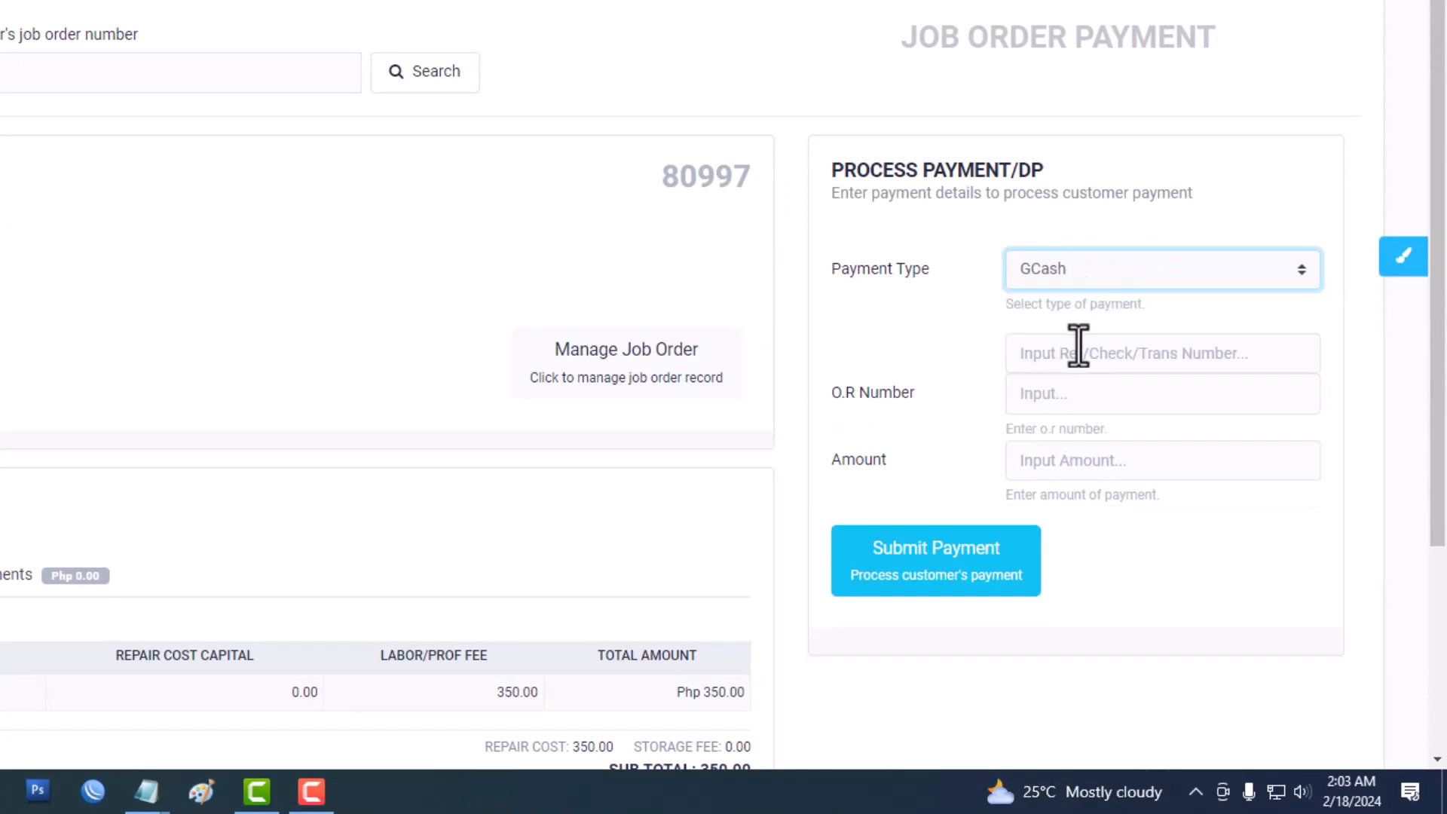
left_click(1078, 271)
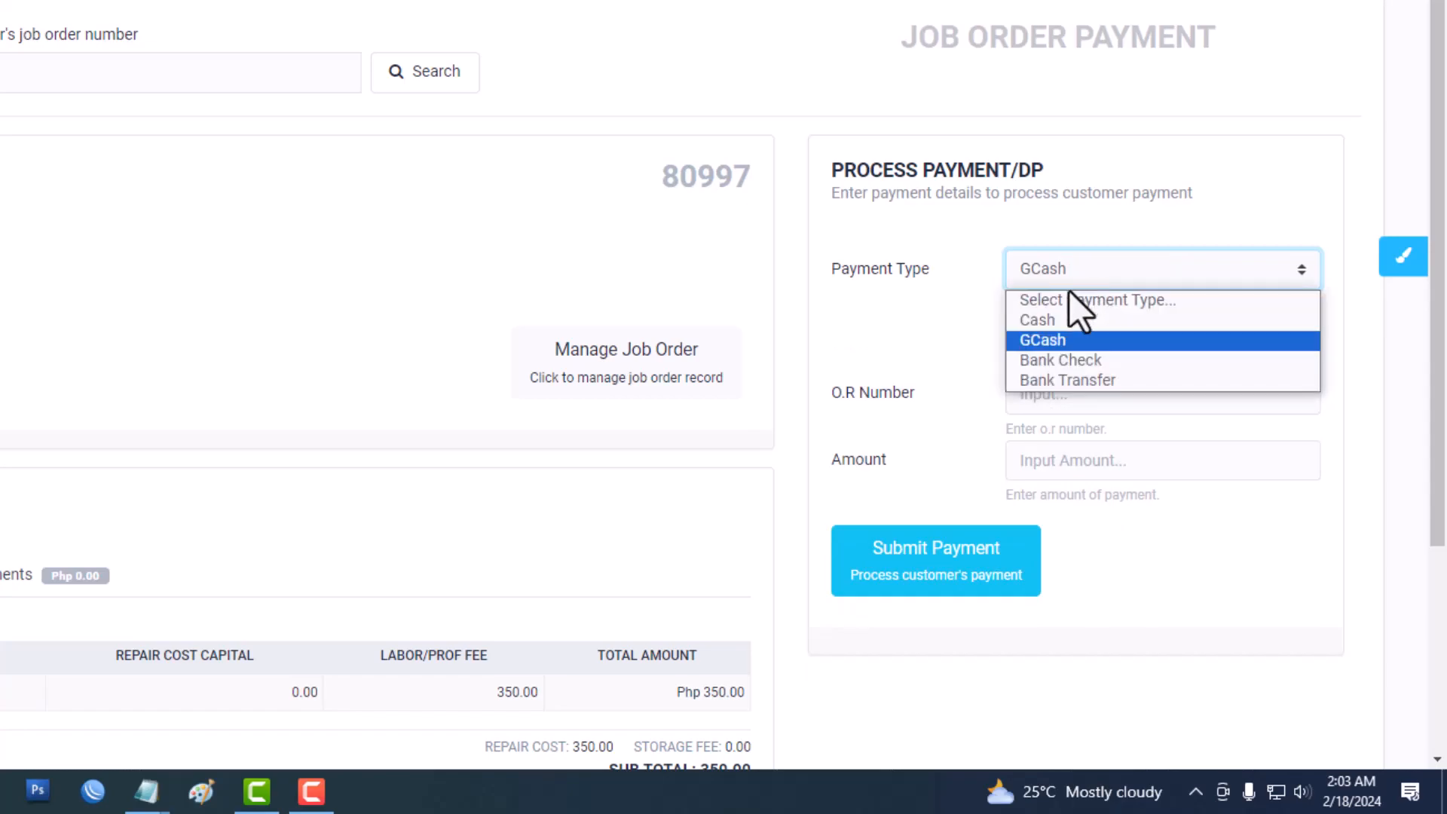
left_click(1063, 316)
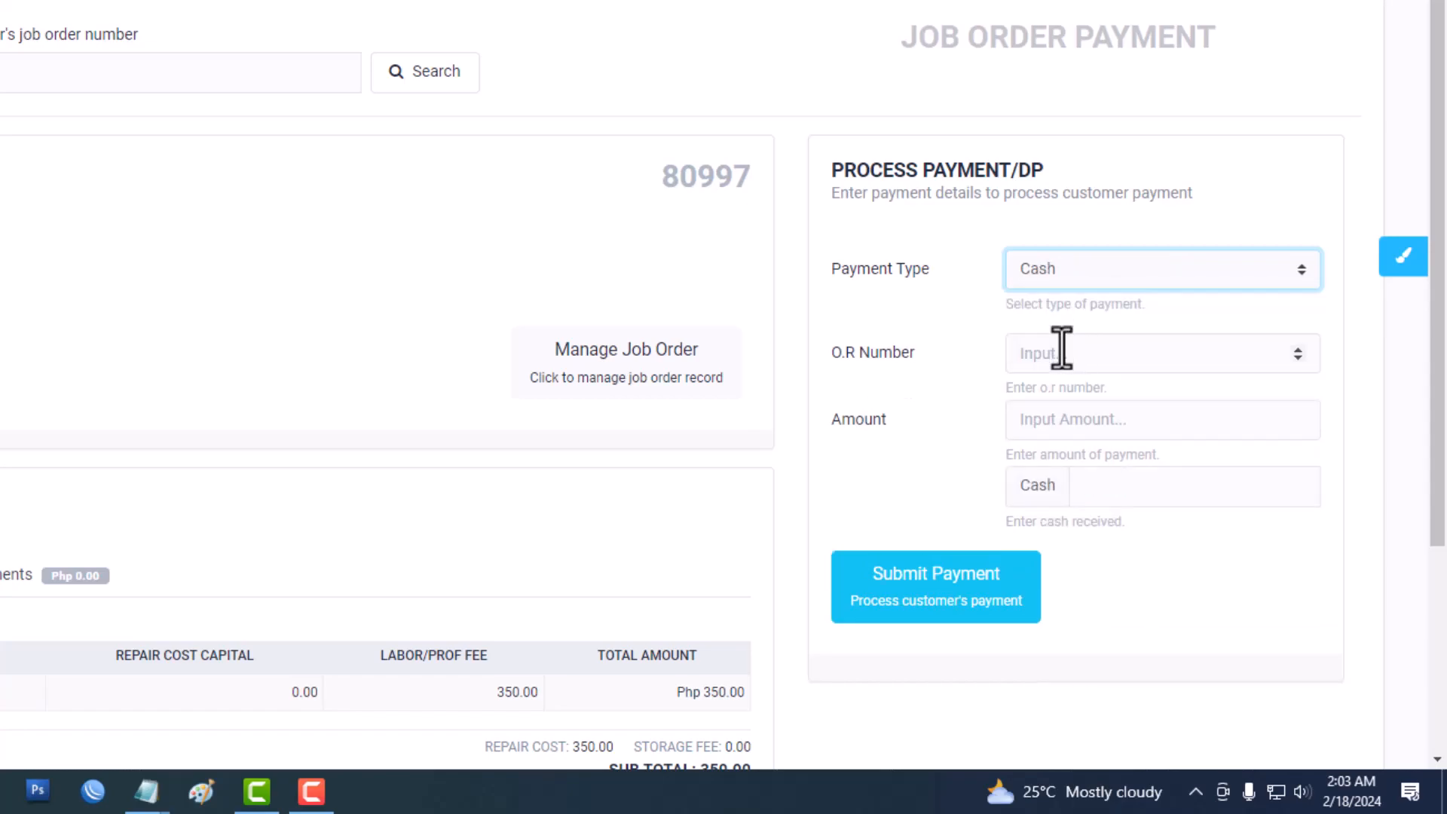
Enter a 350 payment amount and 350 cash received, then submit the payment.
left_click(1062, 350)
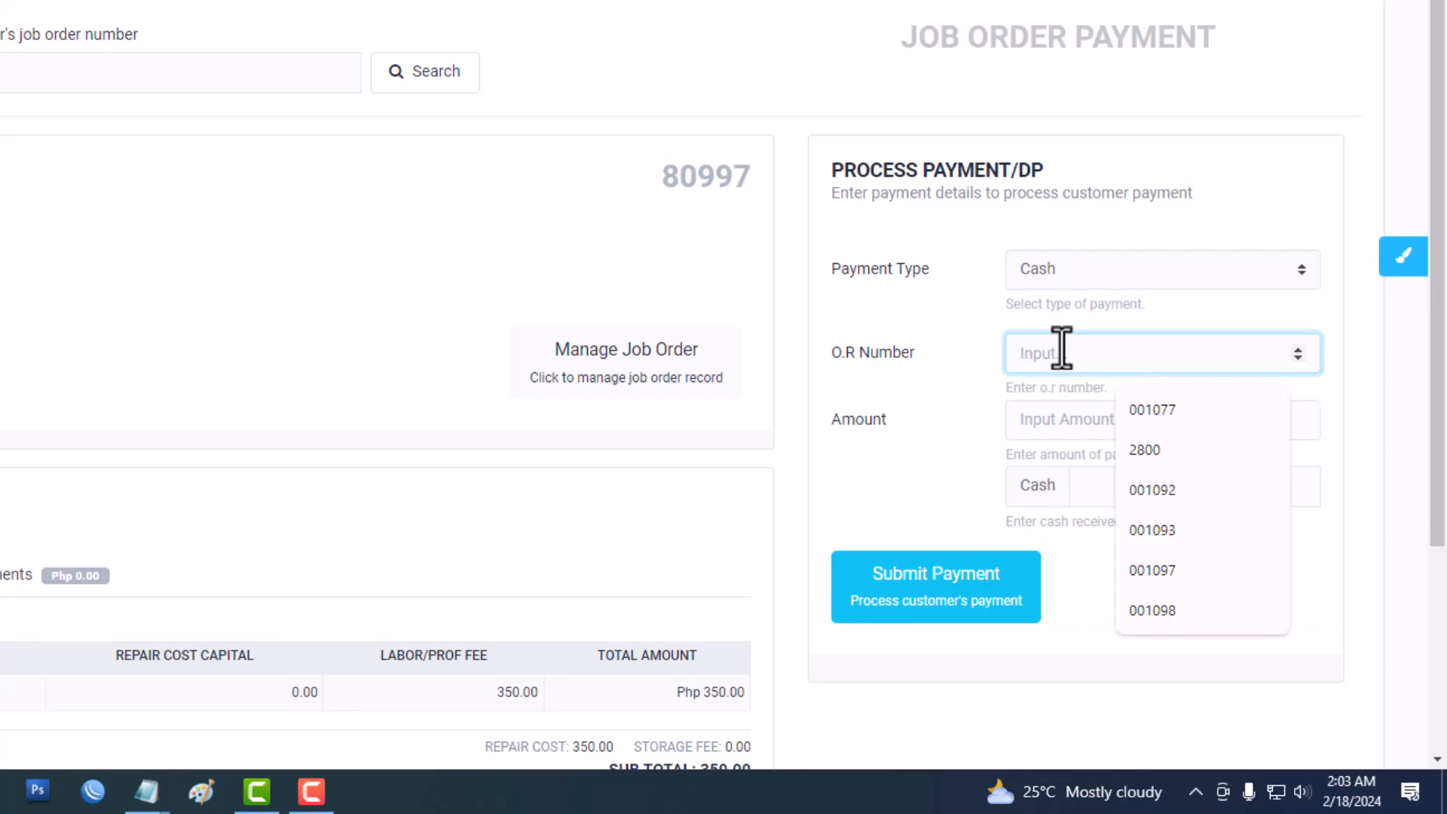
left_click(910, 352)
left_click(1050, 422)
type("350")
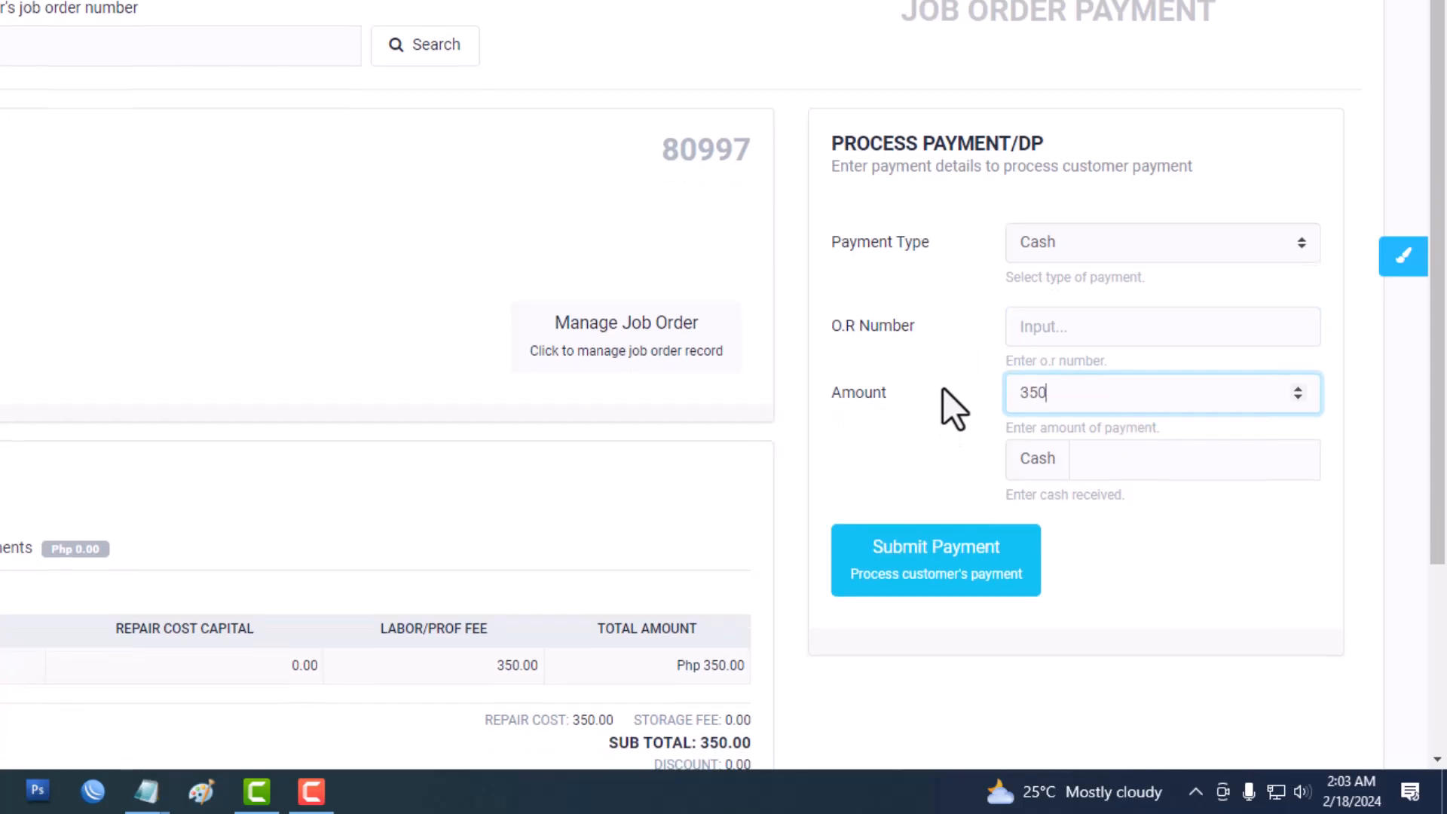
scroll(1204, 405, "down", 3)
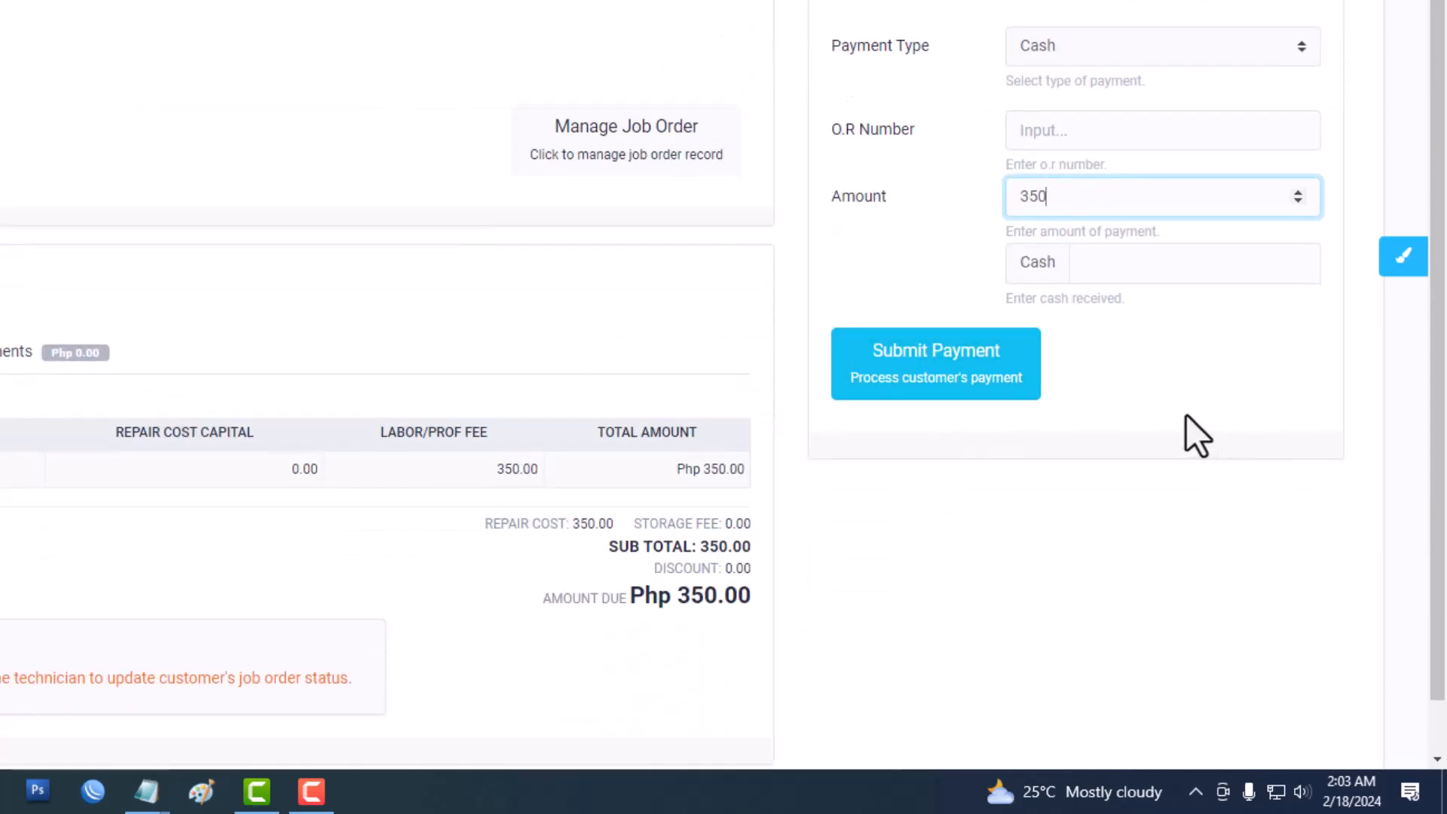
left_click(1116, 276)
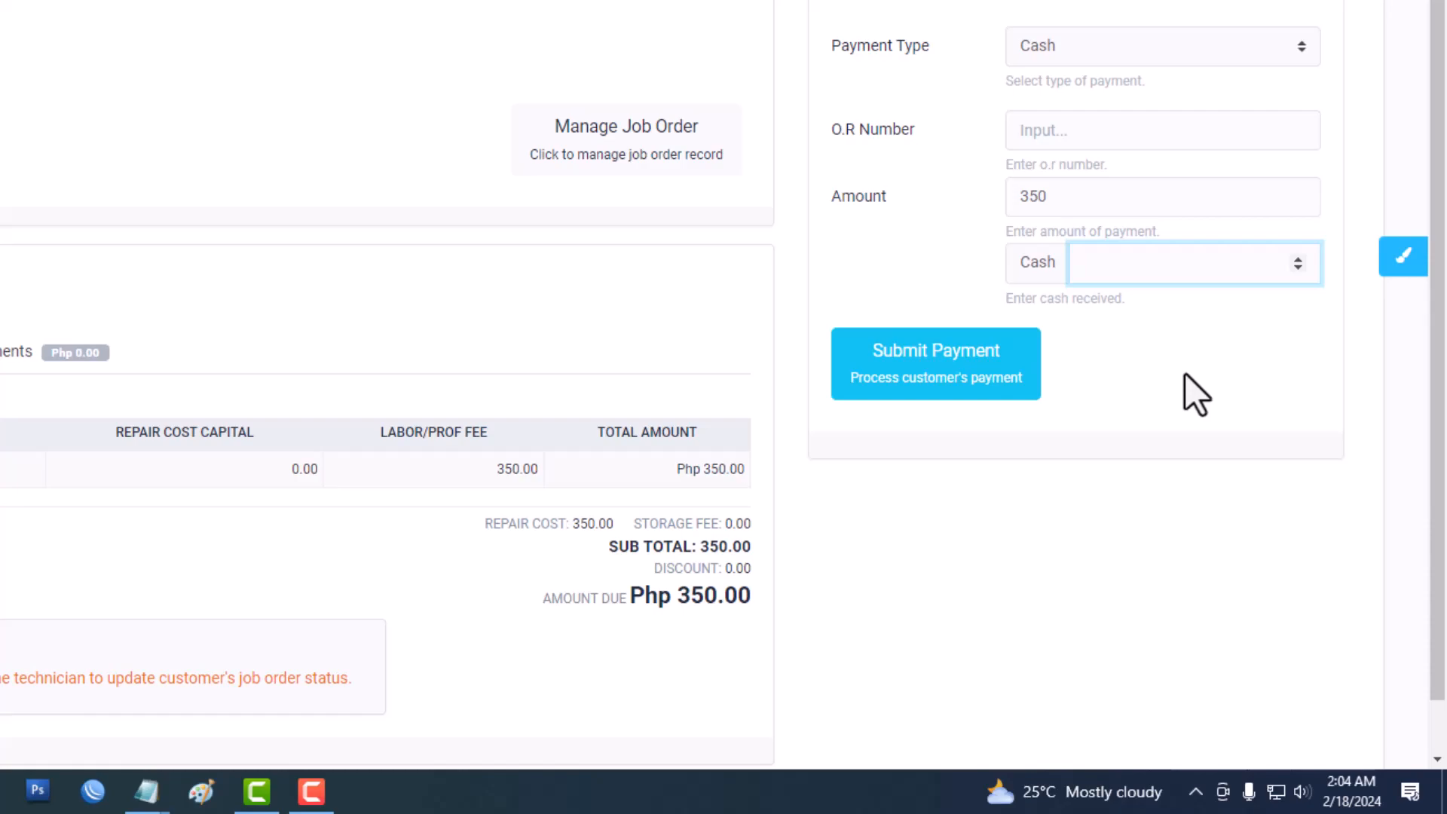
type("350")
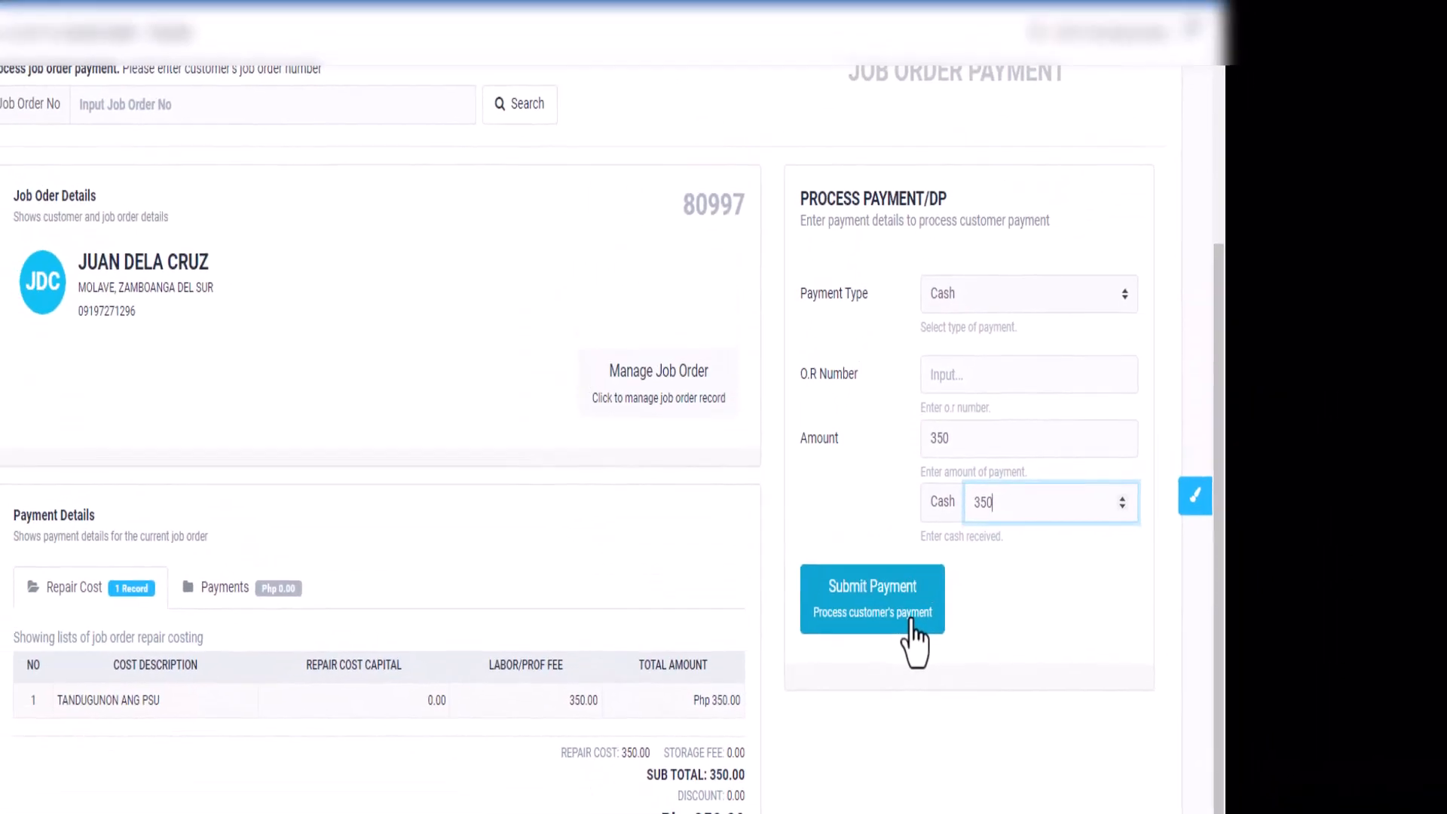
left_click(912, 621)
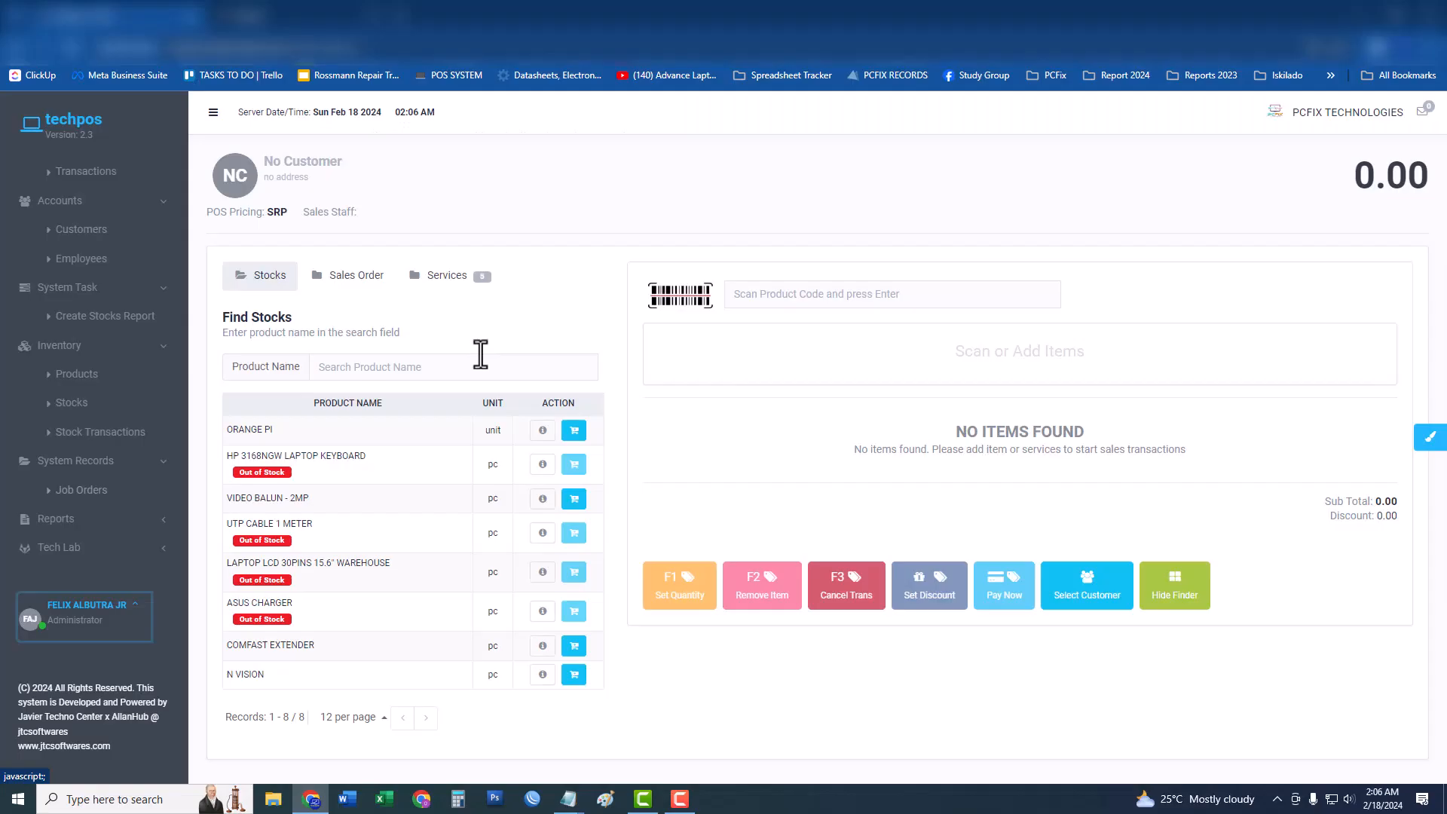
Open job order 80997's details and choose Mark as For Release from its task options.
left_click(127, 496)
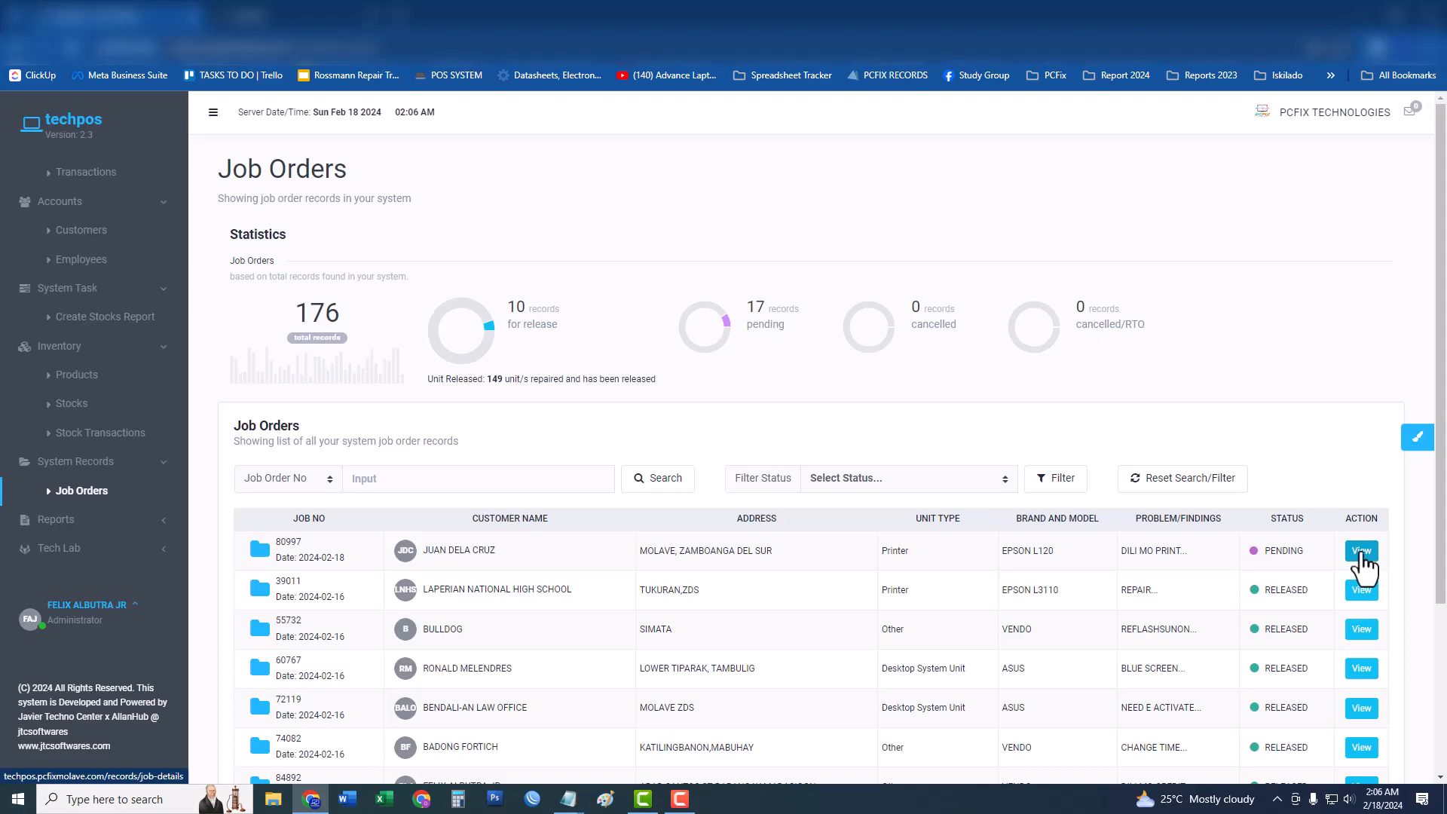
left_click(1361, 555)
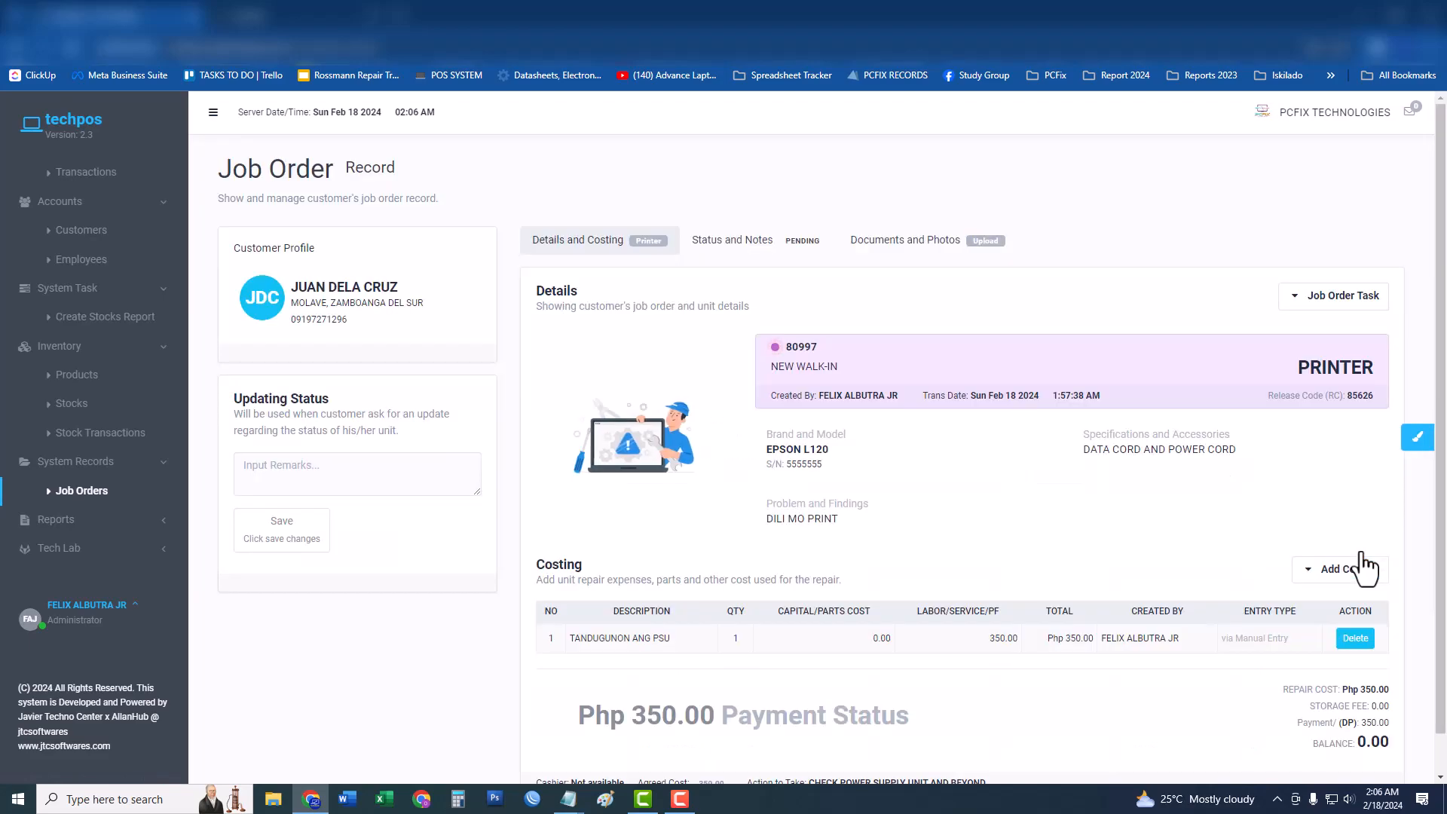
scroll(1151, 541, "down", 1)
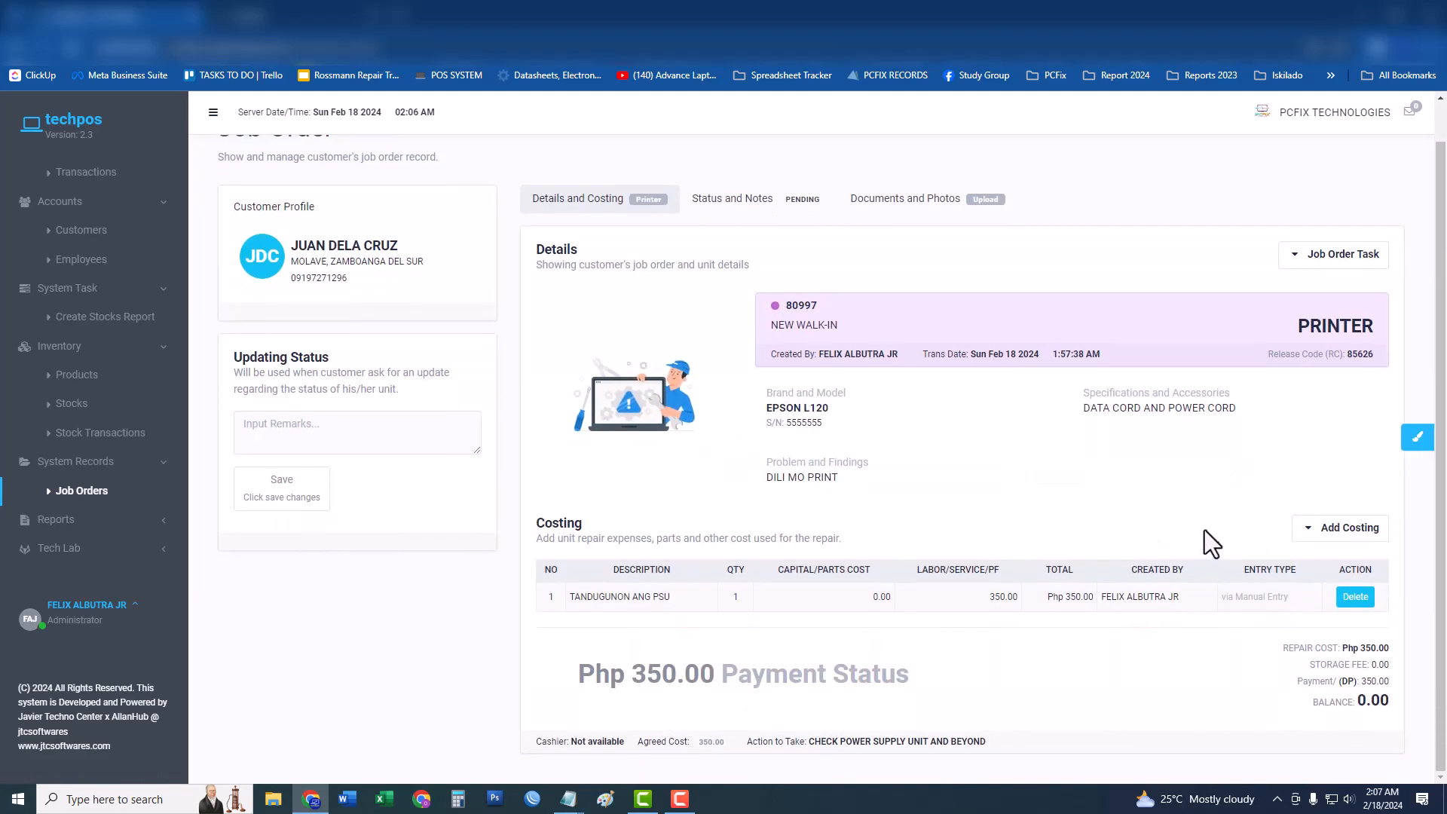
left_click(1319, 272)
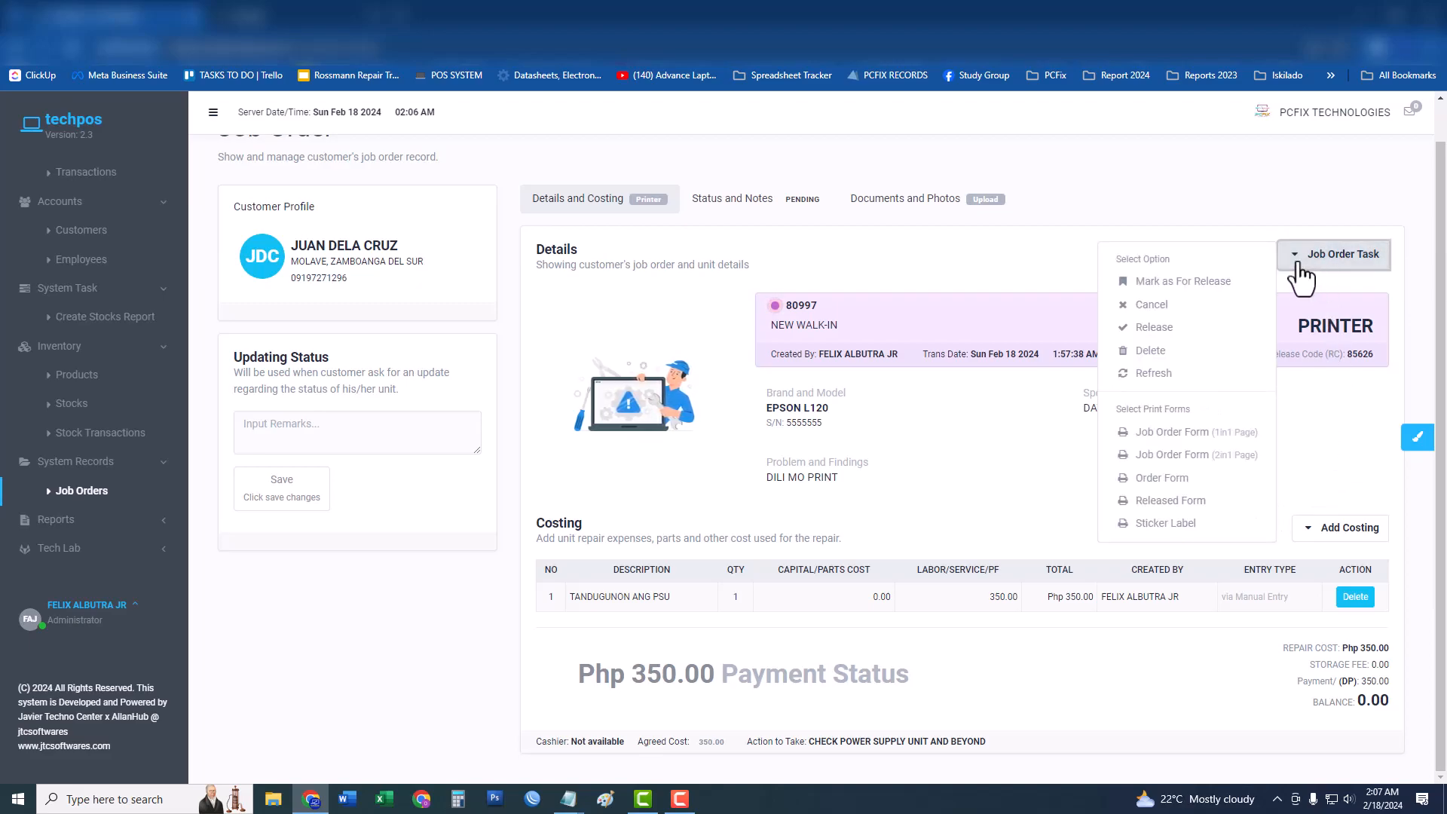
left_click(1192, 290)
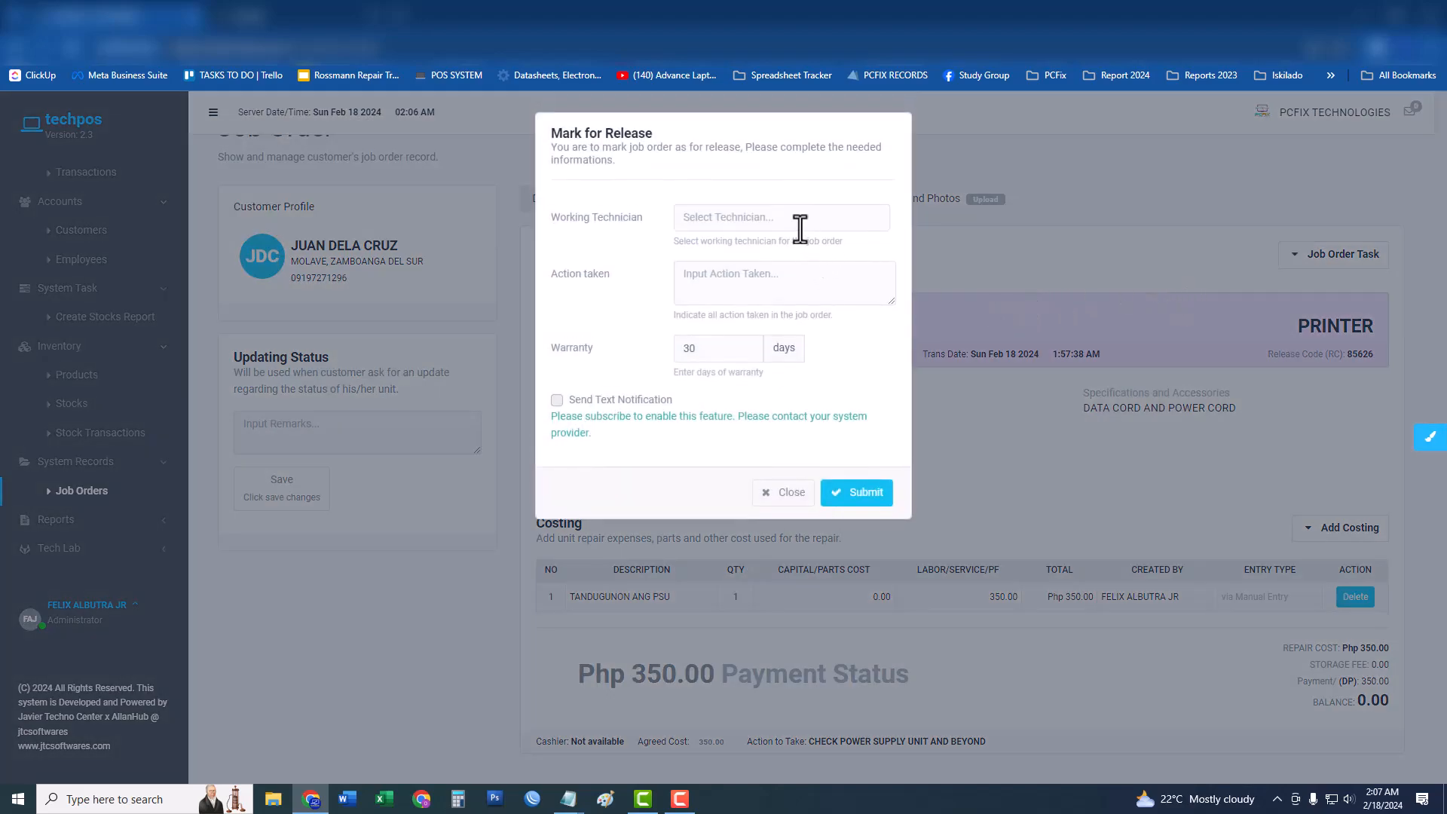
Record the working technician and the repair action taken, keep the 30-day warranty, and submit.
left_click(799, 229)
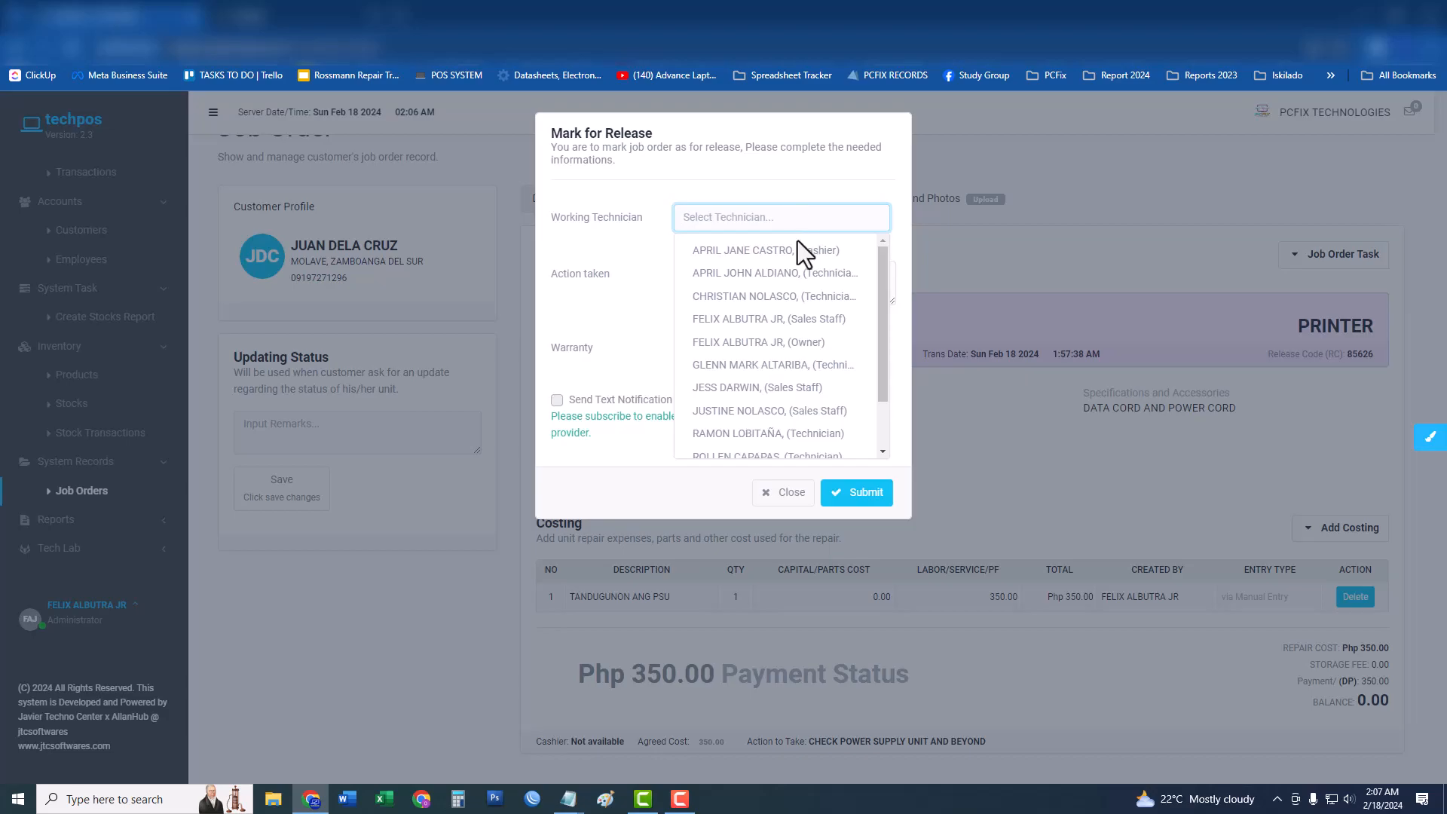
left_click(784, 296)
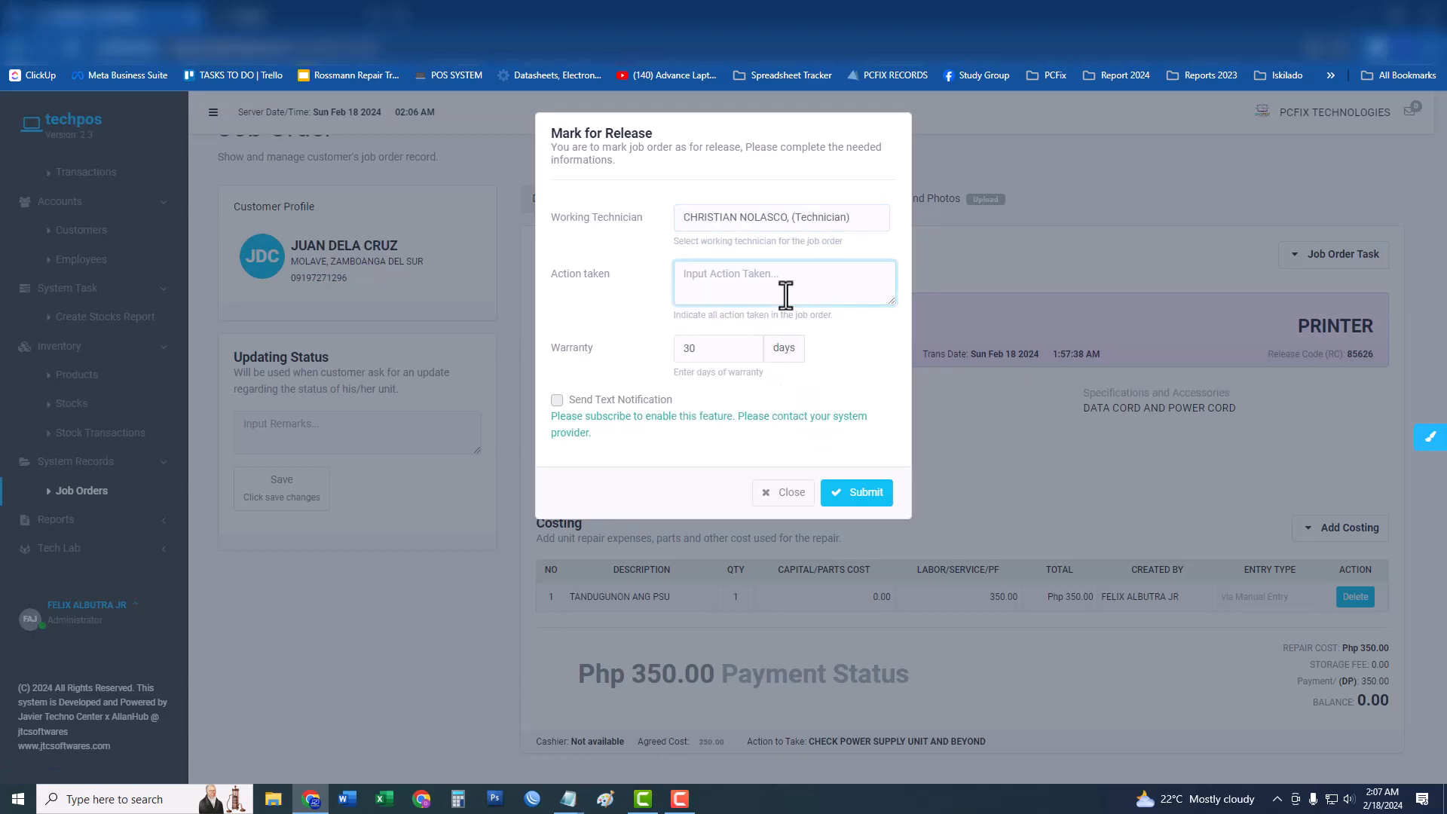
type("Gl")
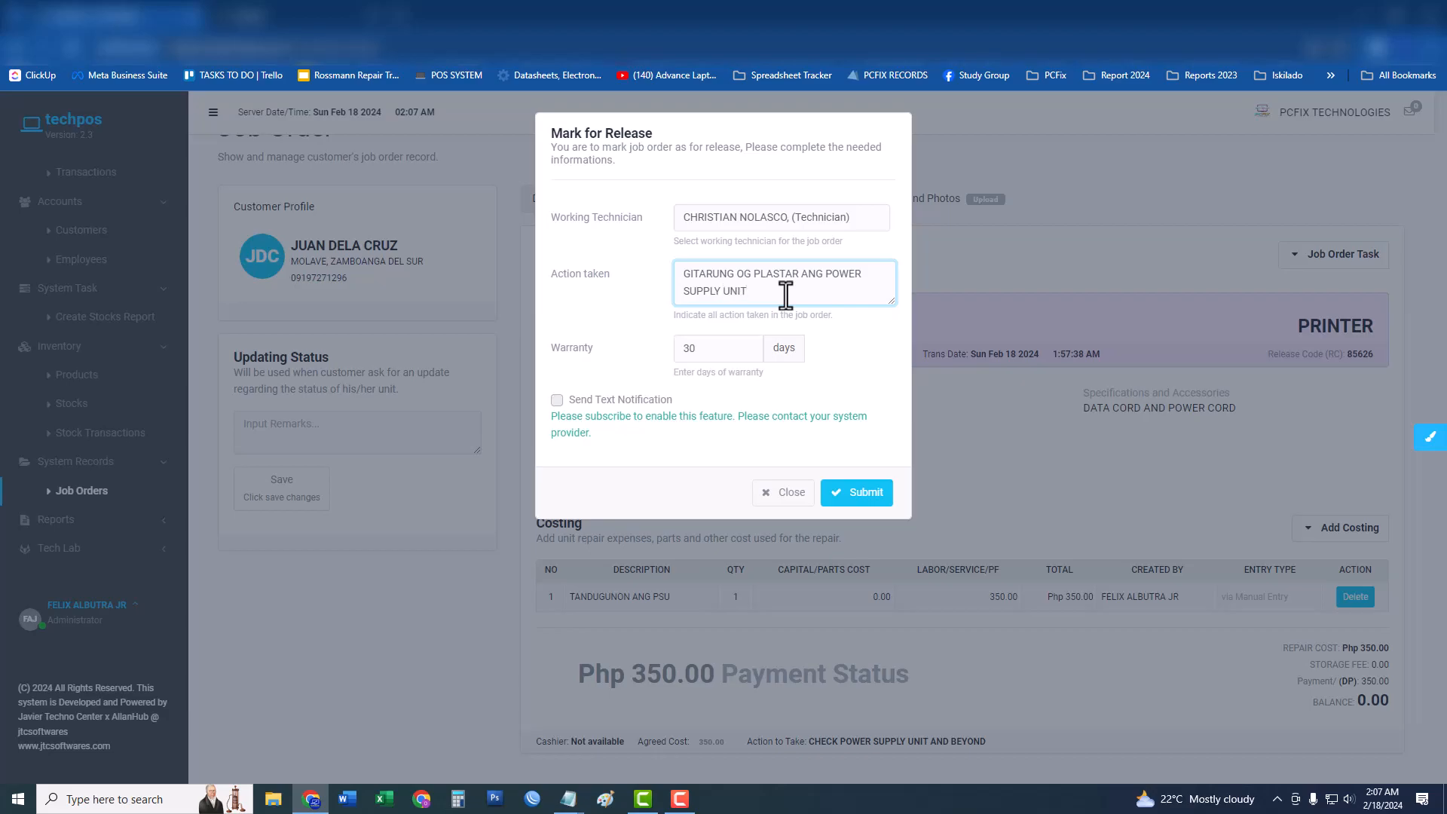
key("Tab")
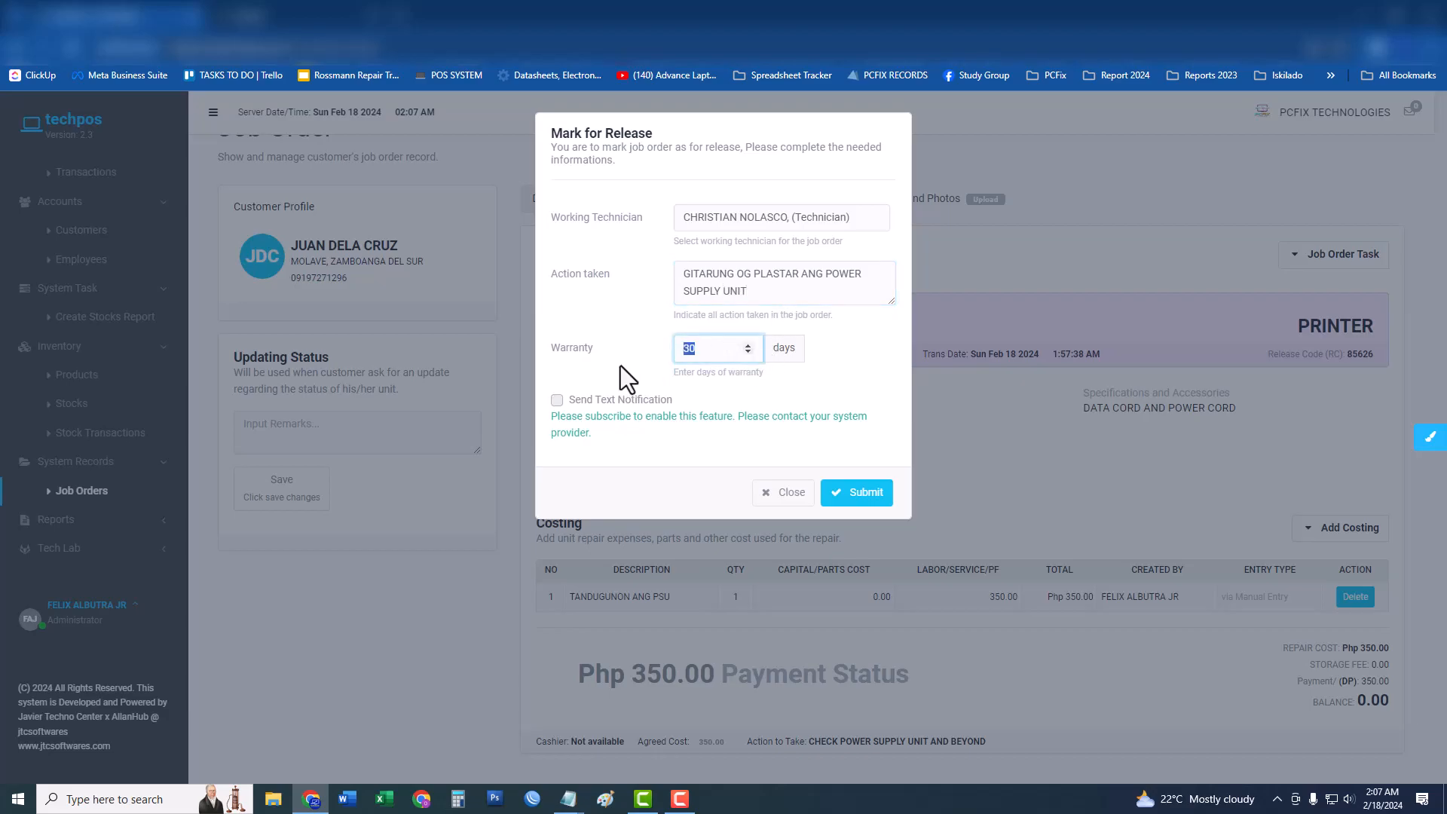
left_click(856, 491)
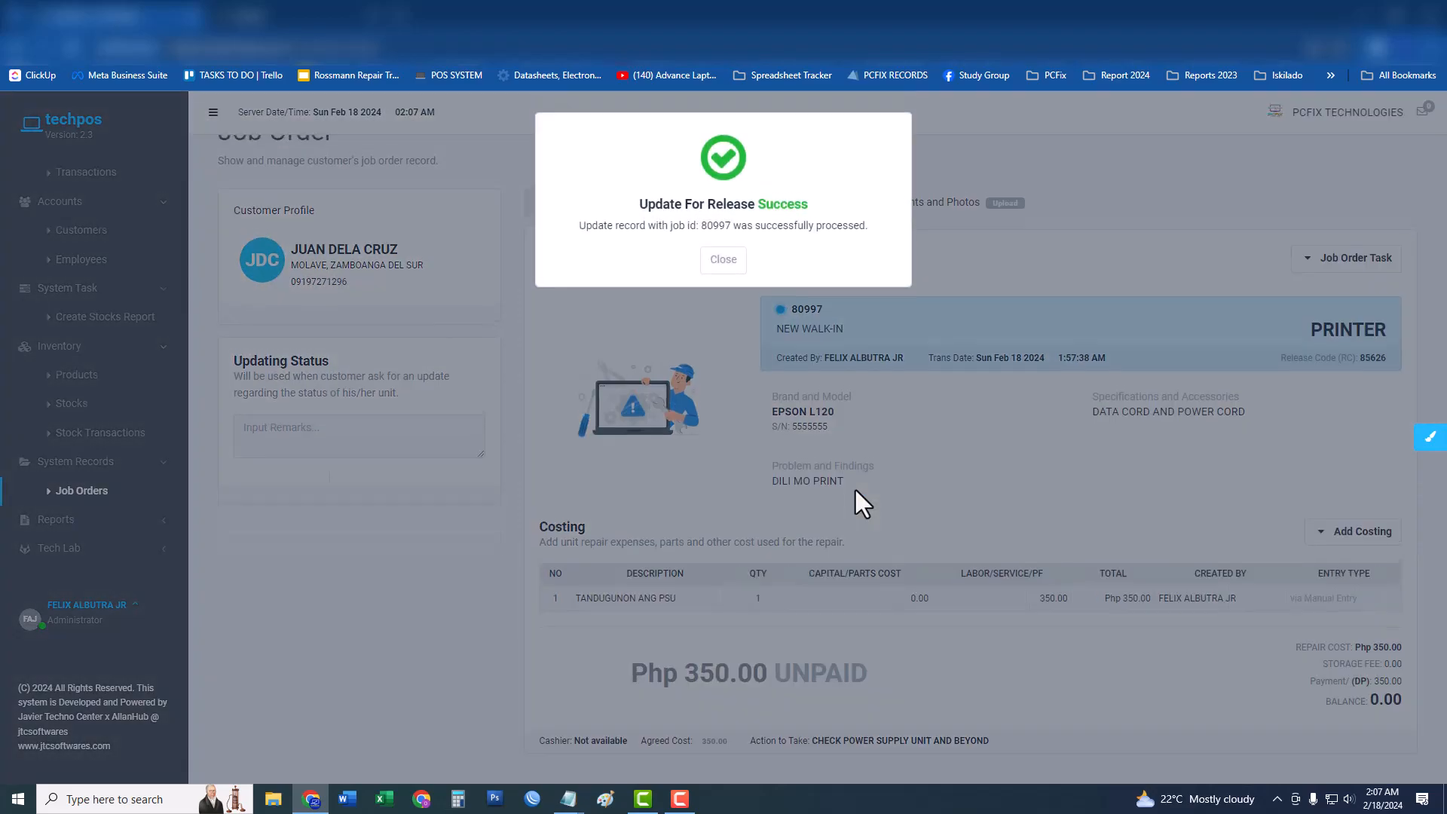
Look up job order 80997 on the Payments page by pasting its number.
scroll(129, 317, "up", 2)
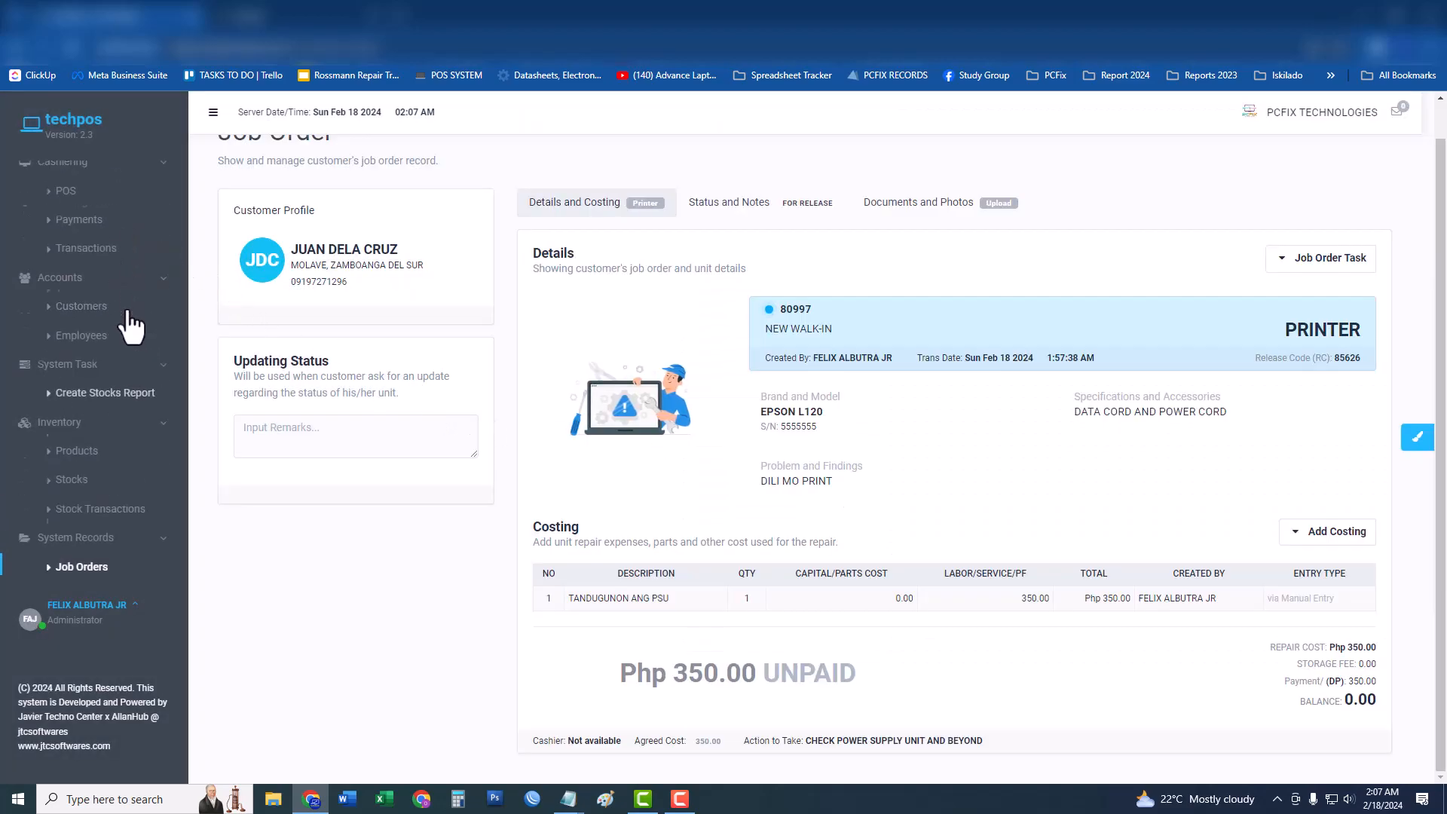
left_click(94, 295)
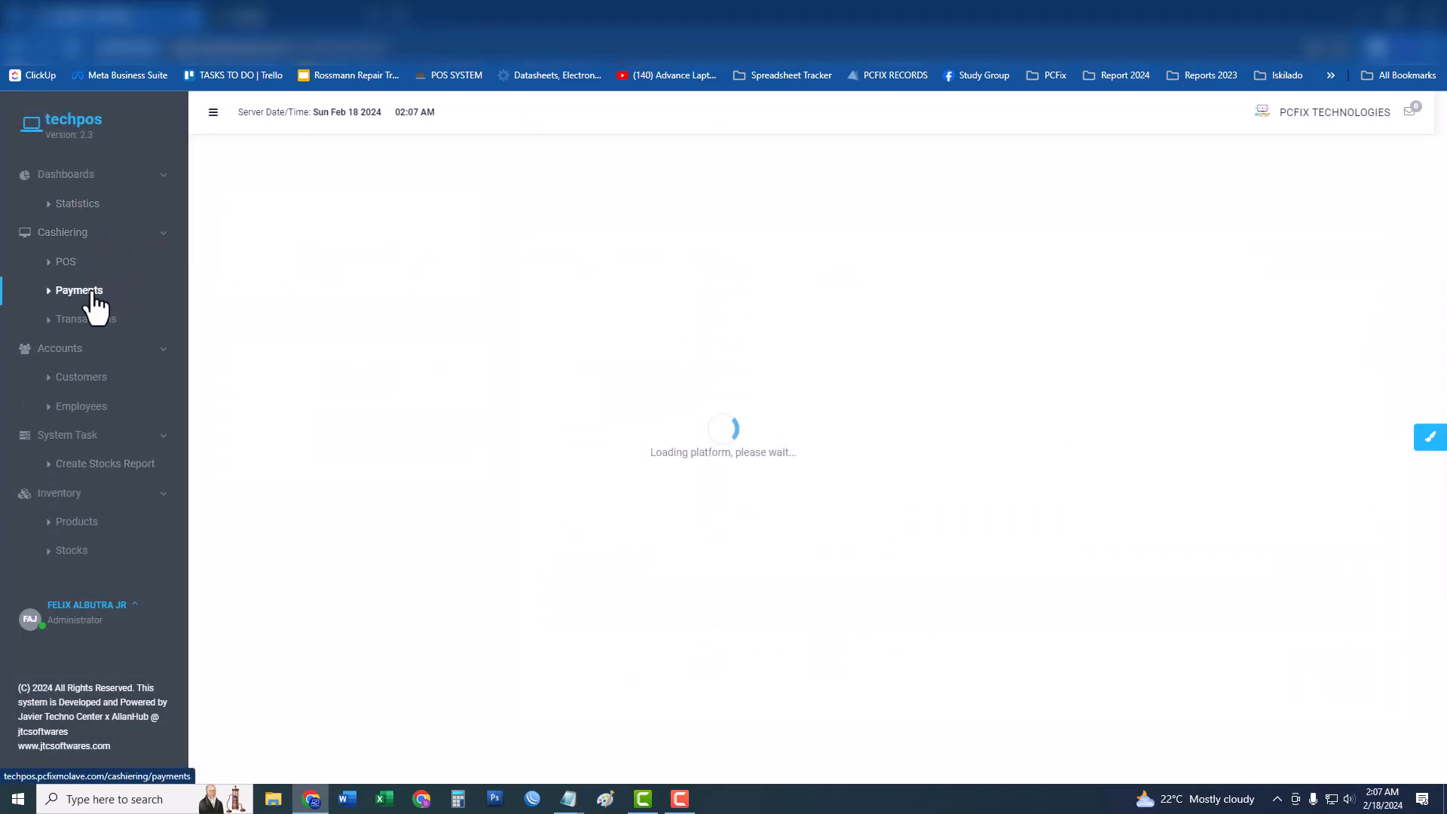
right_click(413, 393)
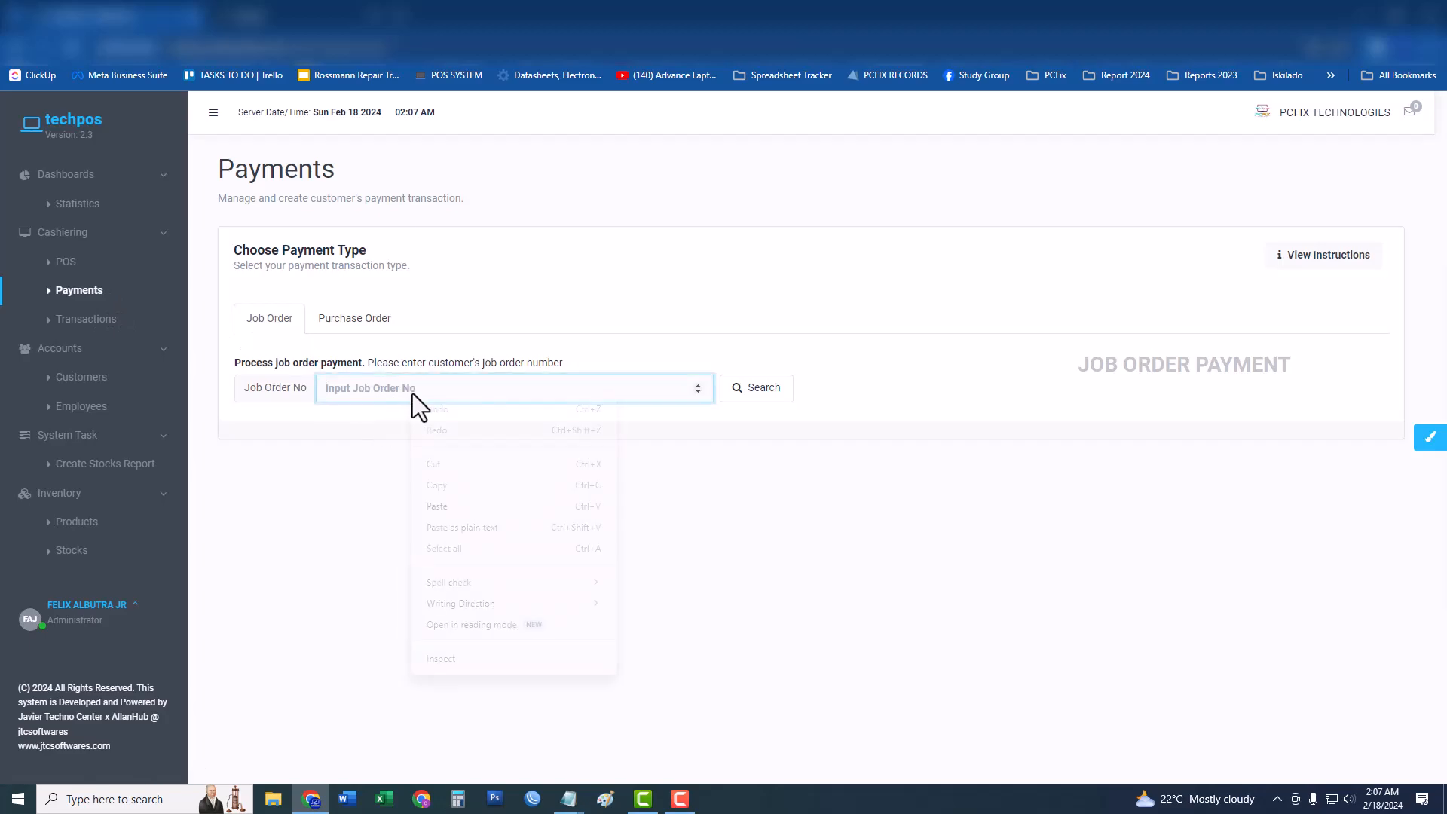
left_click(448, 499)
left_click(758, 388)
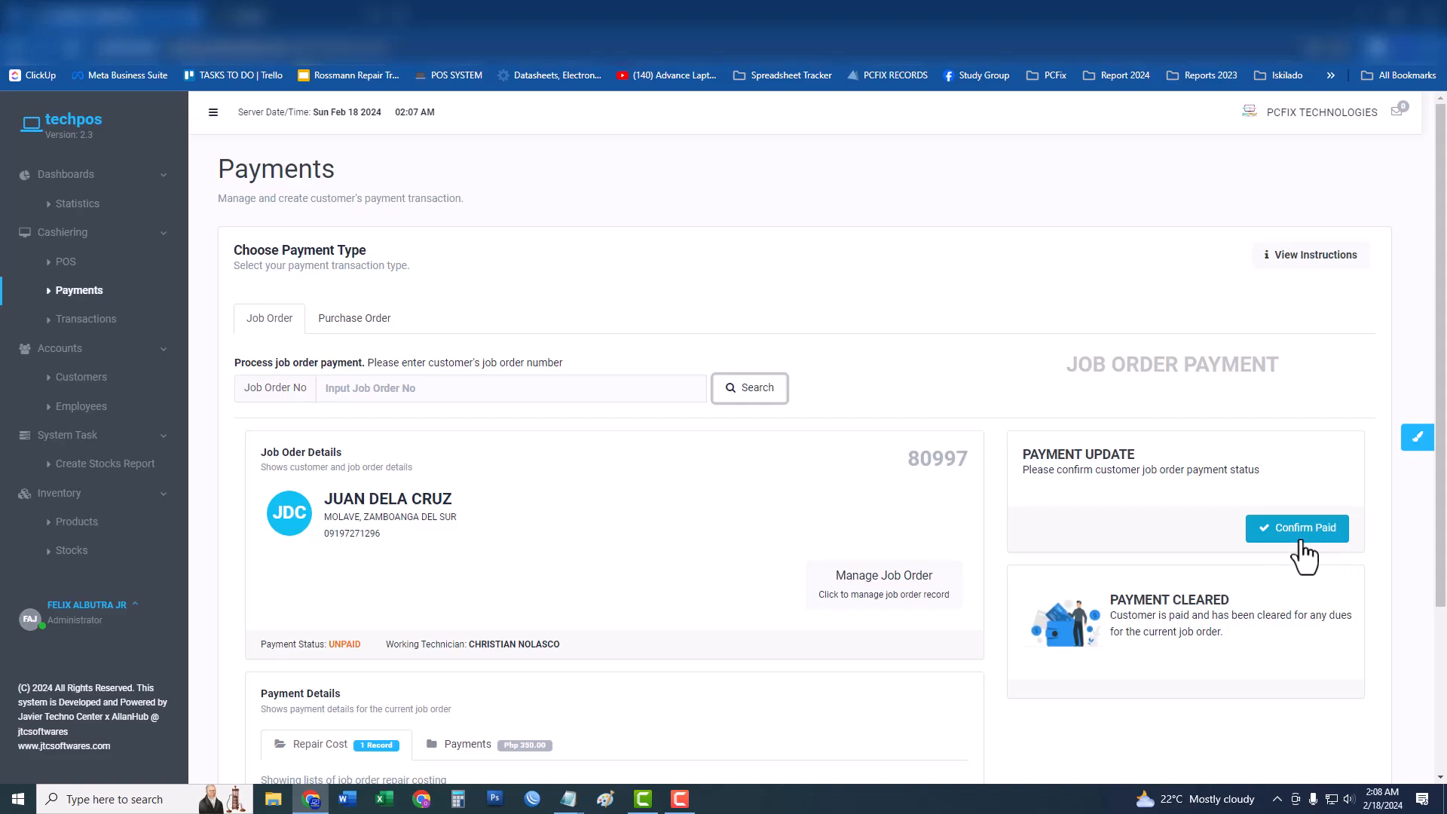
Confirm job order 80997 as paid and dismiss the payment success message.
left_click(1300, 539)
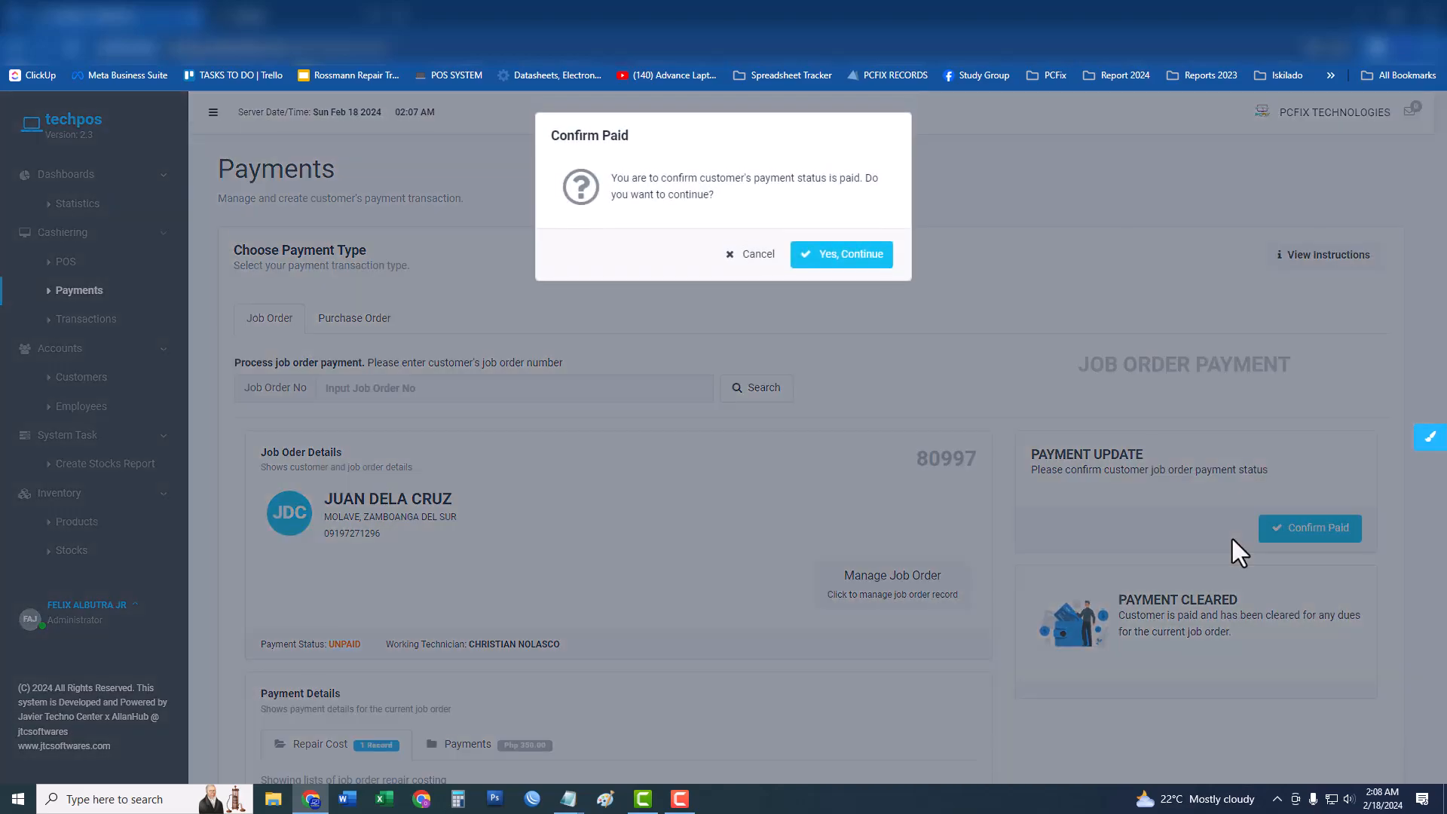
left_click(835, 256)
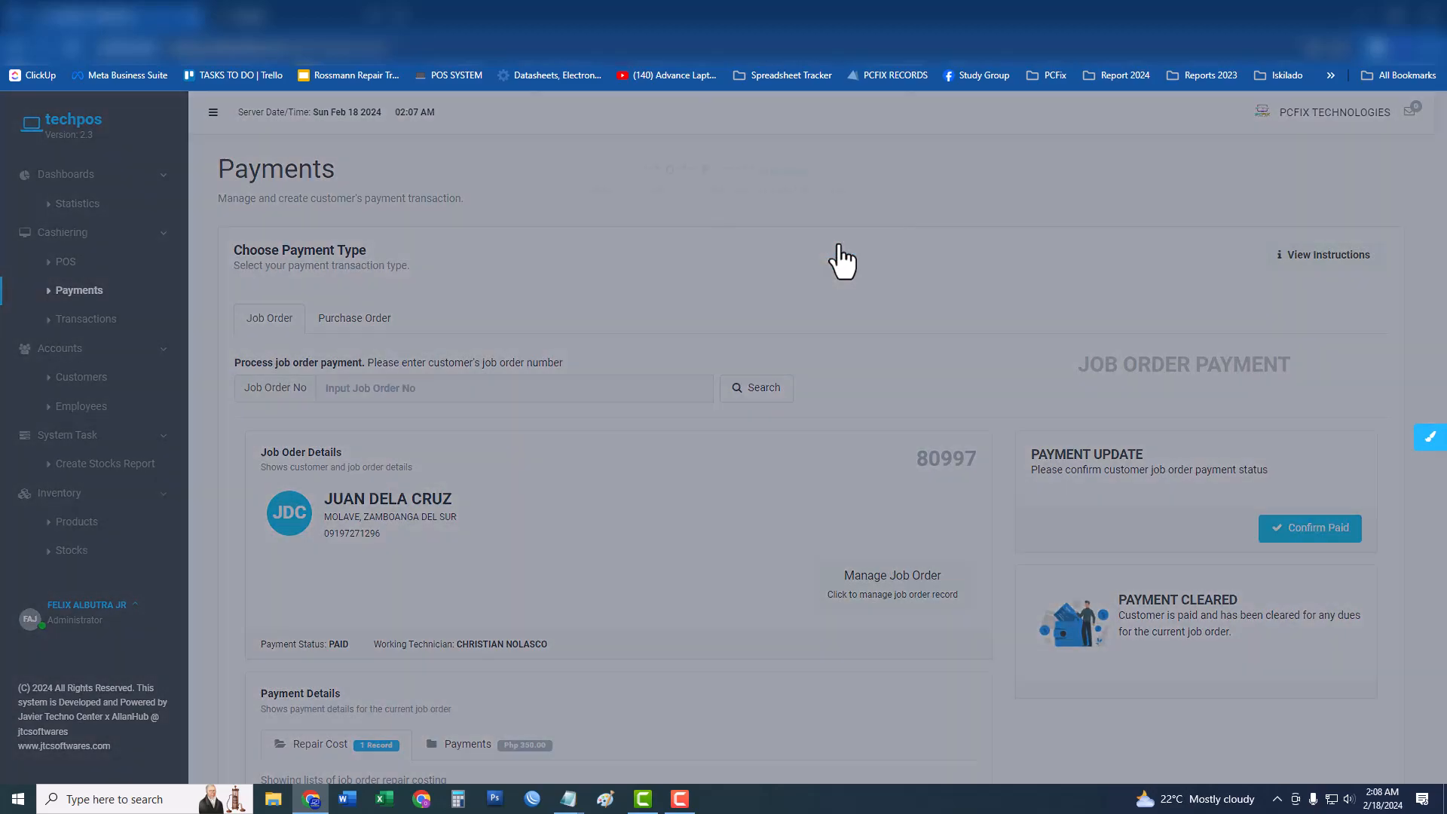
left_click(723, 259)
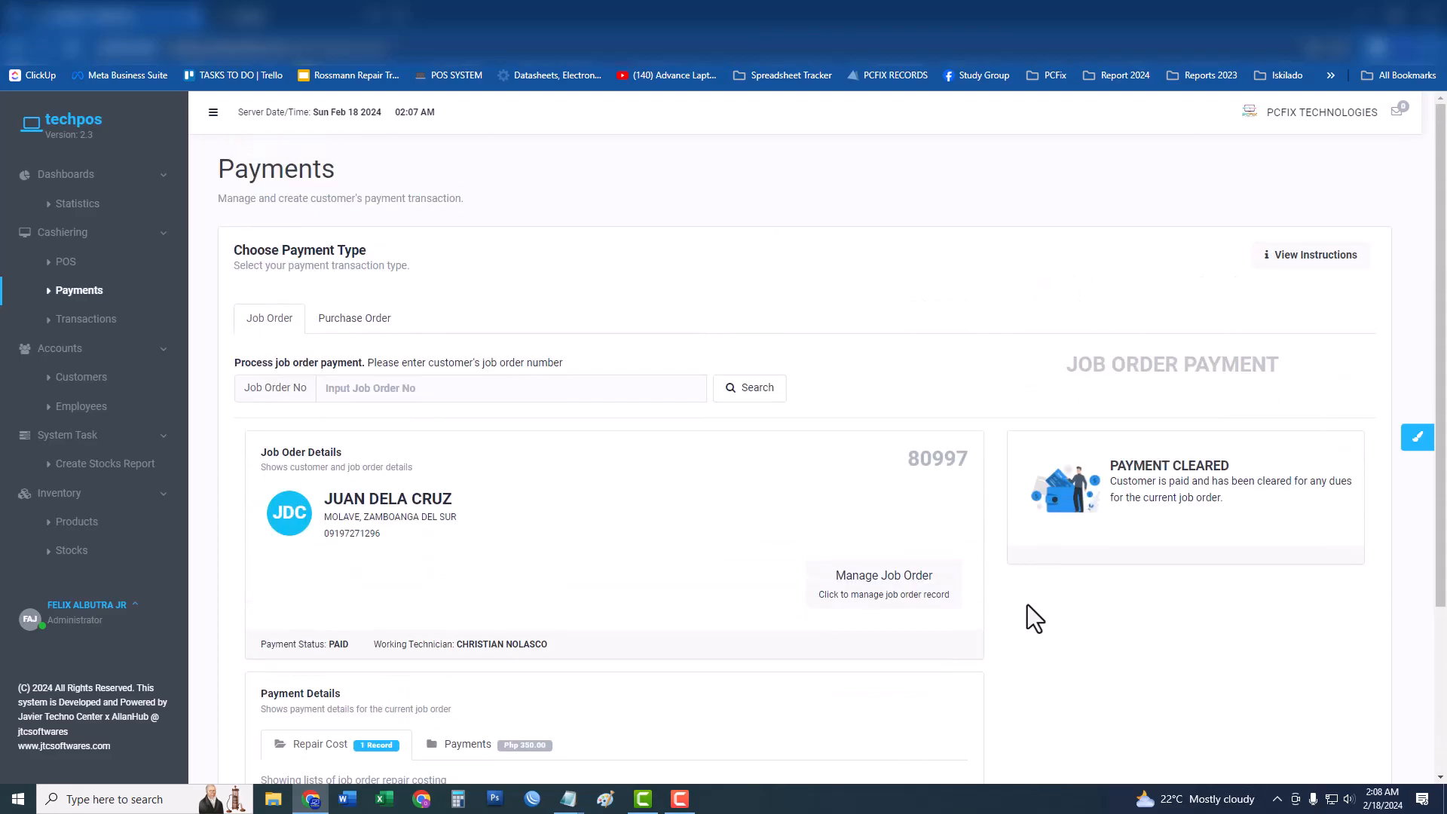
scroll(139, 517, "down", 2)
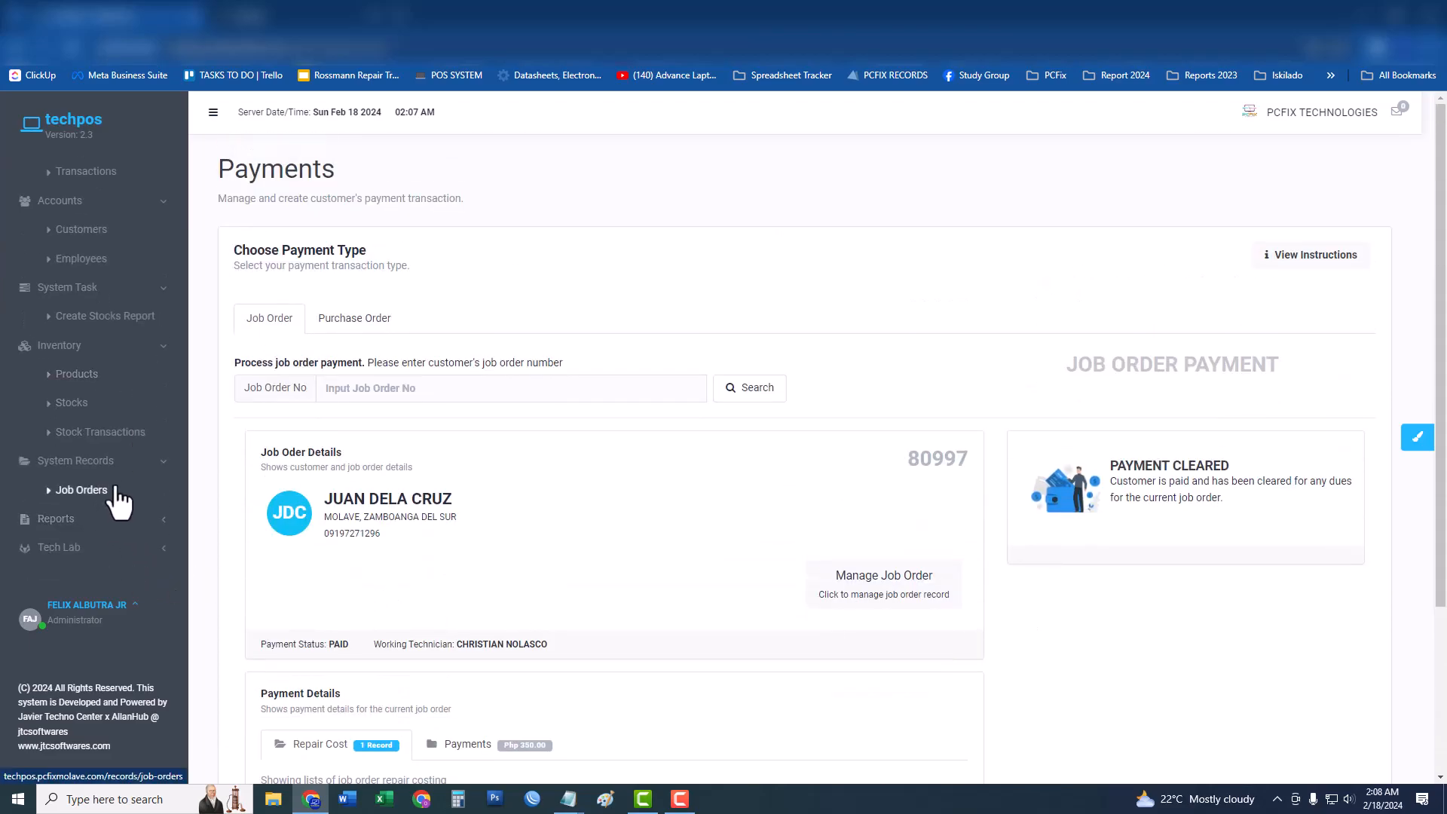
Open job order 80997's record, choose Release to bring up the Release Code prompt, then minimise Chrome.
left_click(82, 489)
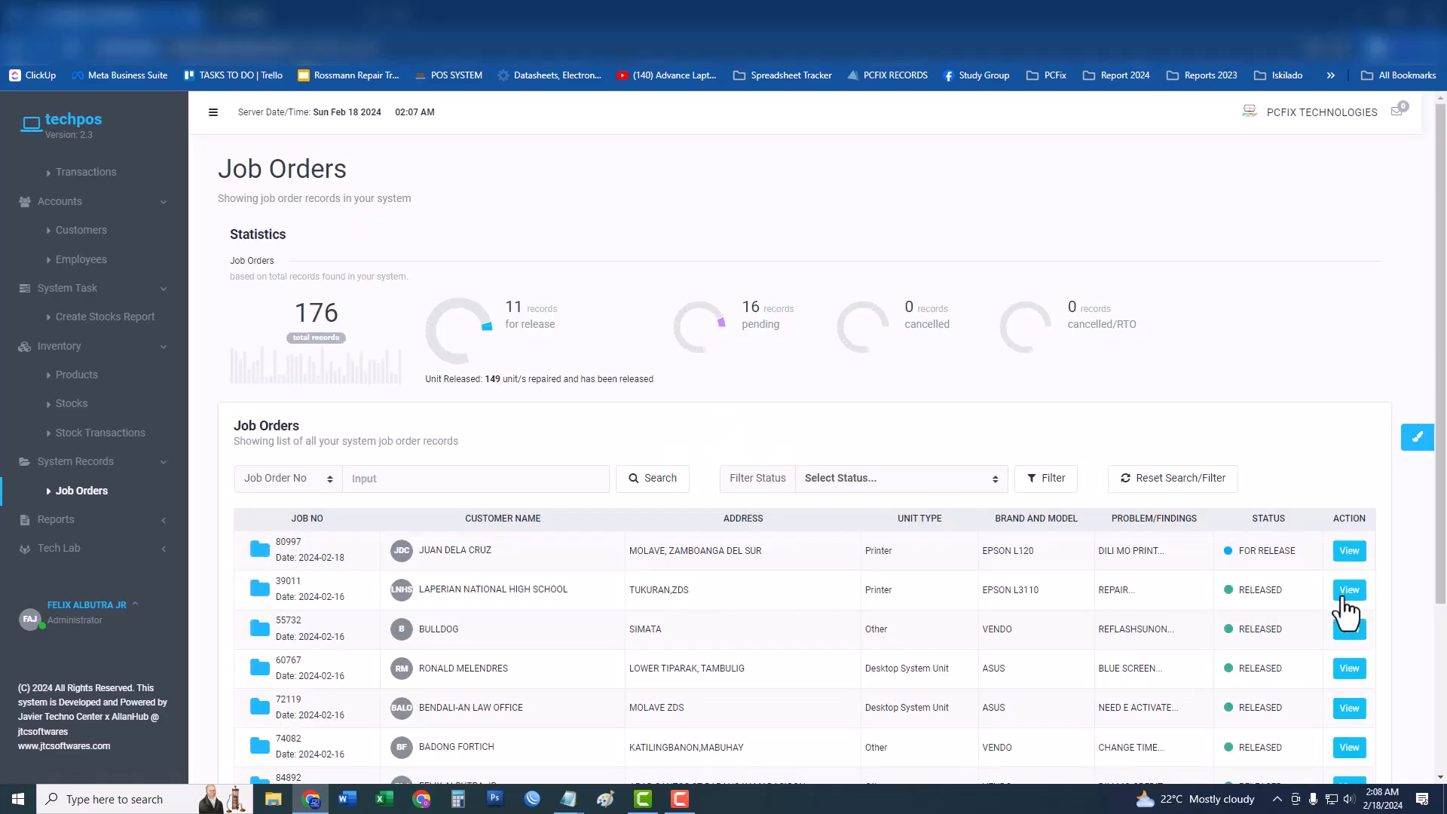
left_click(1349, 550)
left_click(1322, 258)
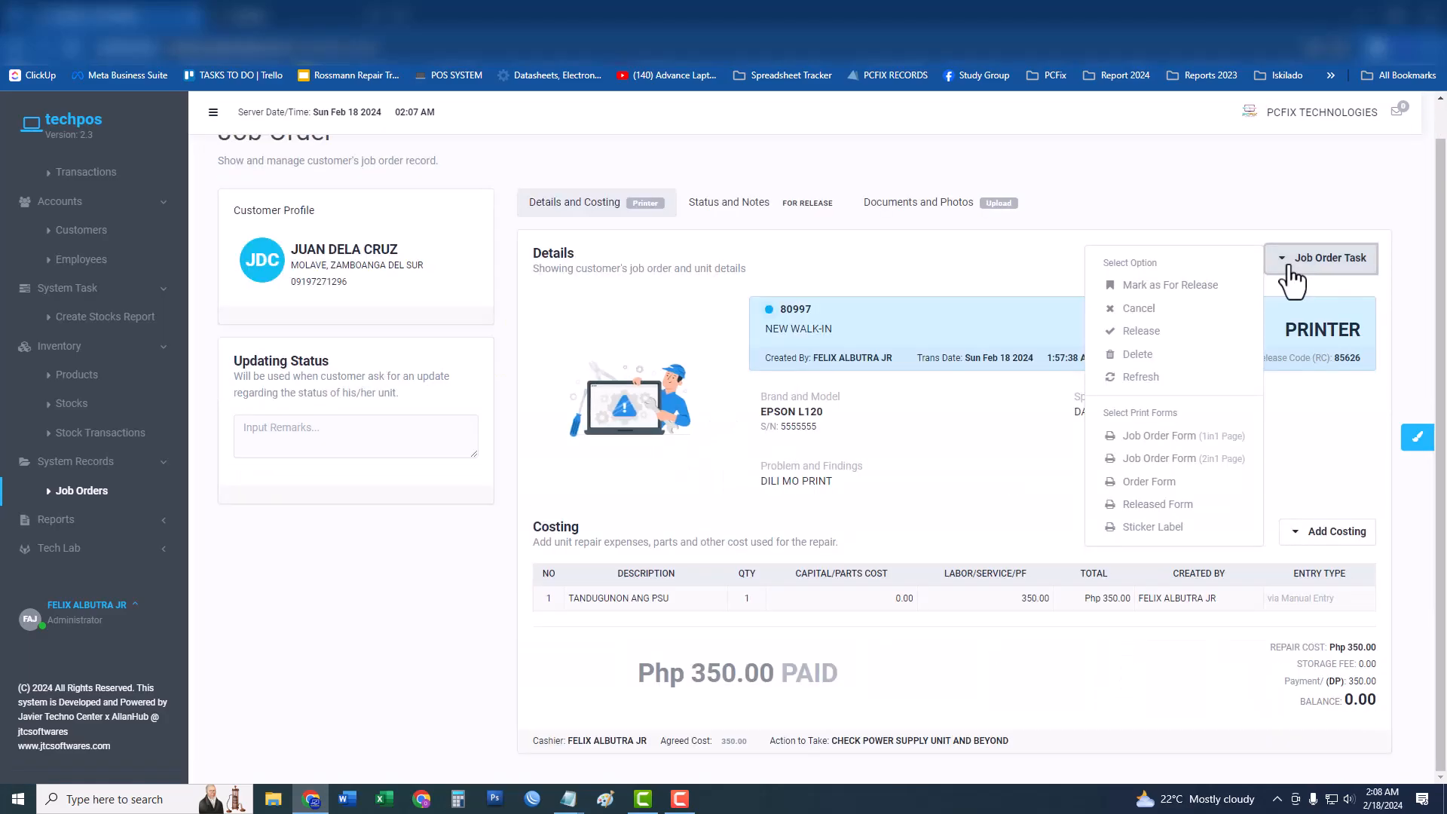
left_click(1145, 335)
left_click(662, 211)
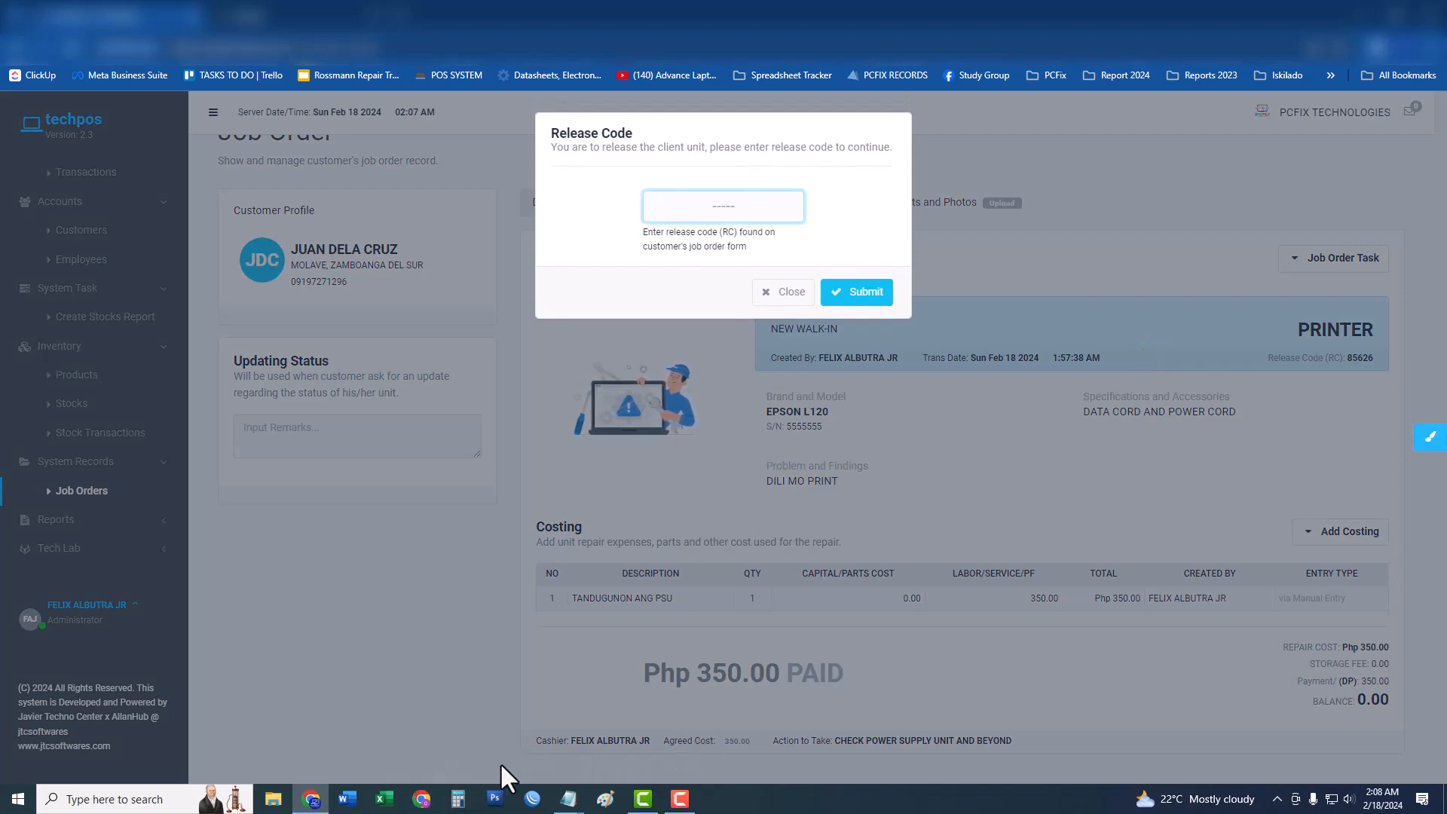
key("super+d")
double_click(269, 65)
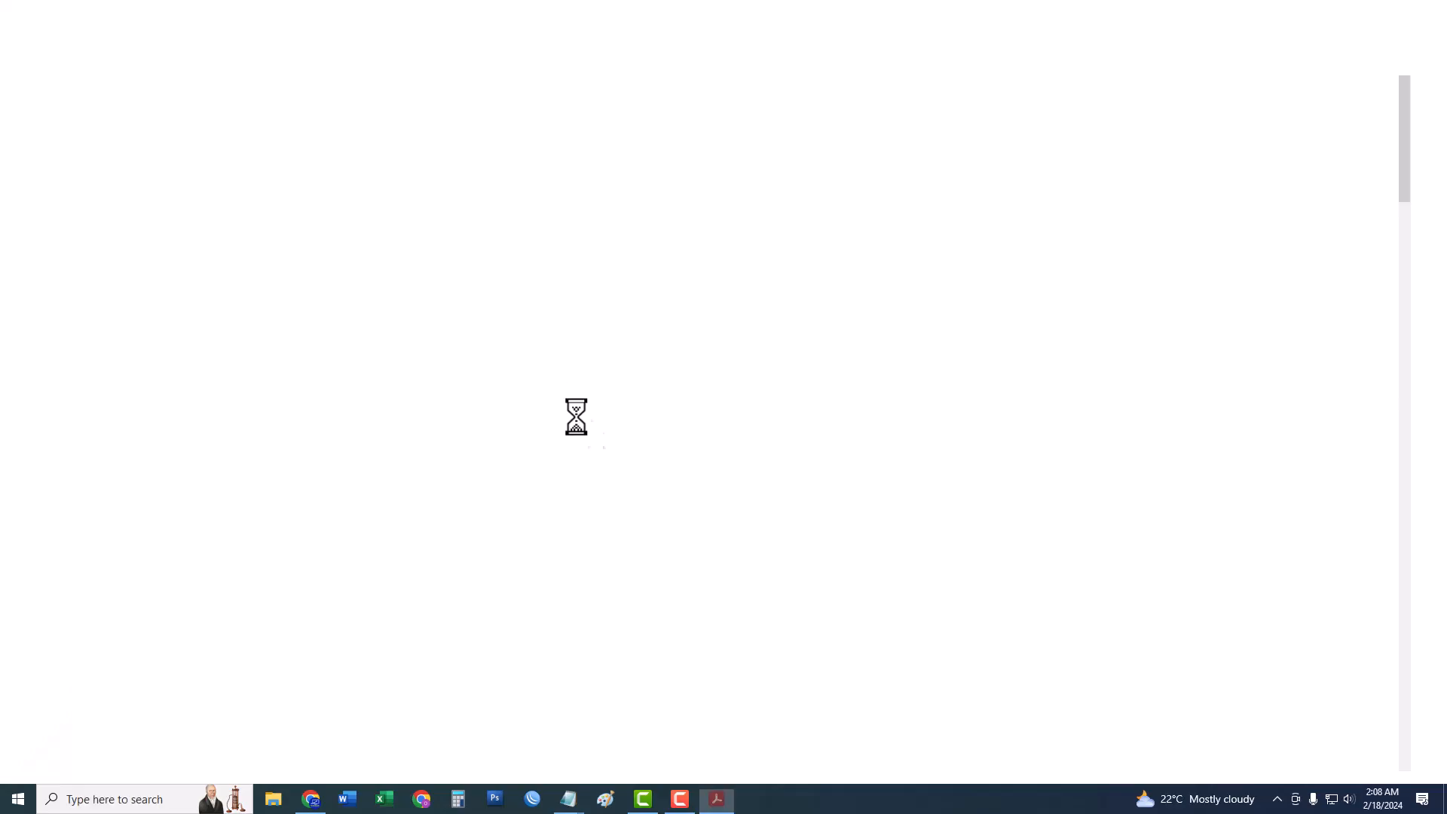
scroll(625, 512, "down", 5)
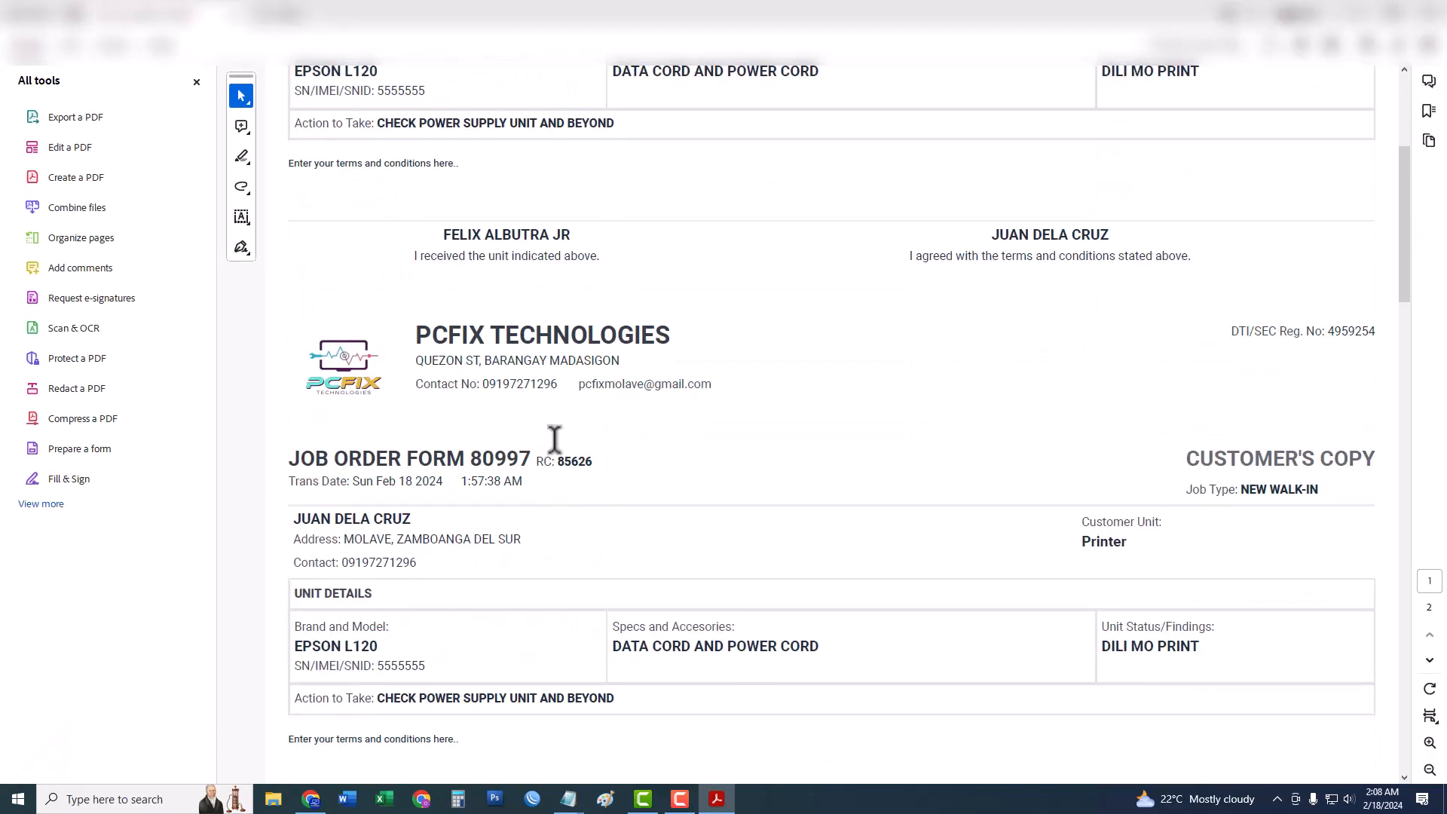
left_click_drag(557, 461, 593, 462)
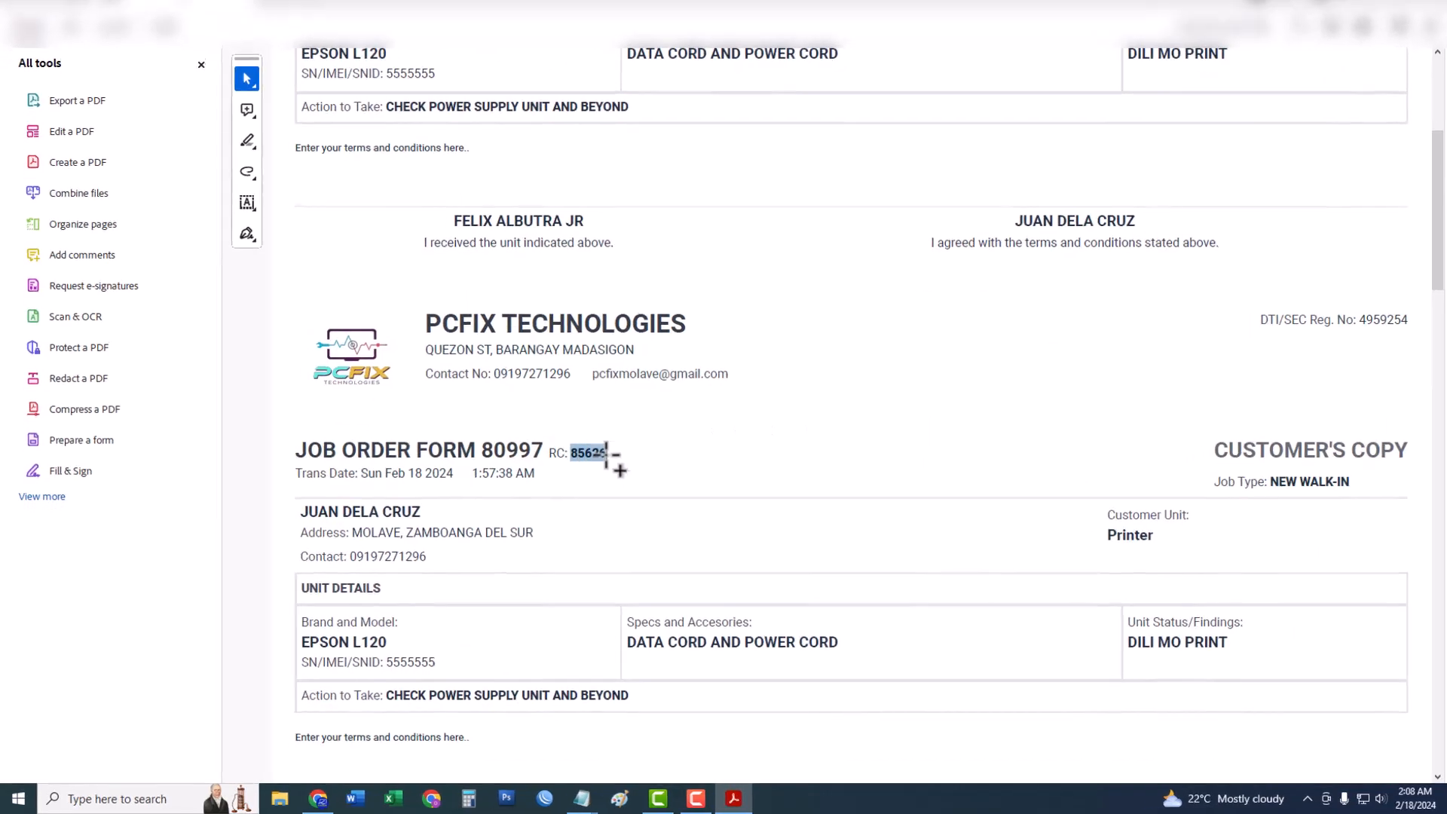
right_click(594, 463)
left_click(577, 465)
double_click(776, 336)
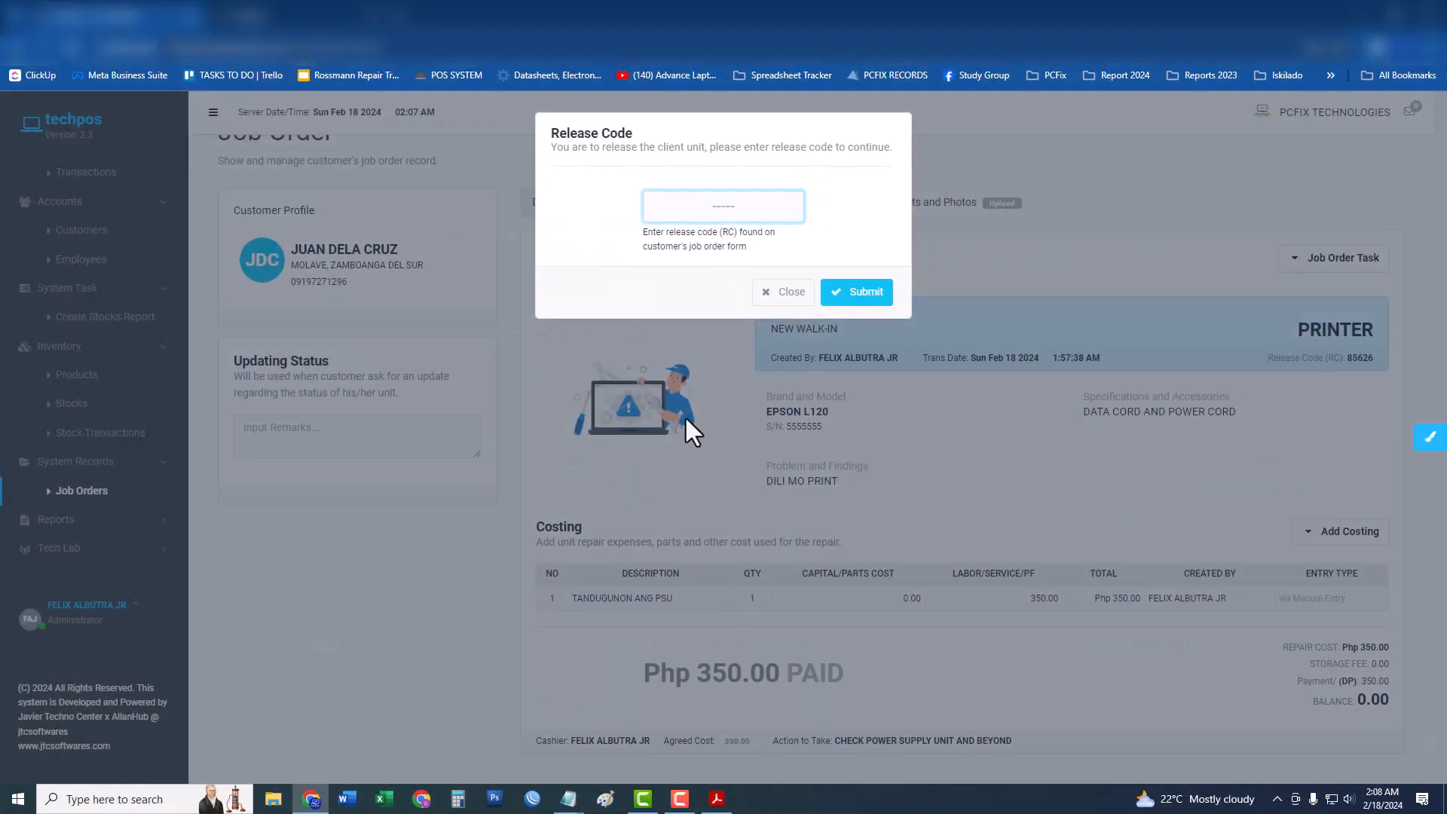
key("ctrl+v")
Submit release code 85626 for job order 80997 and close the Unit Released Success message.
left_click(861, 292)
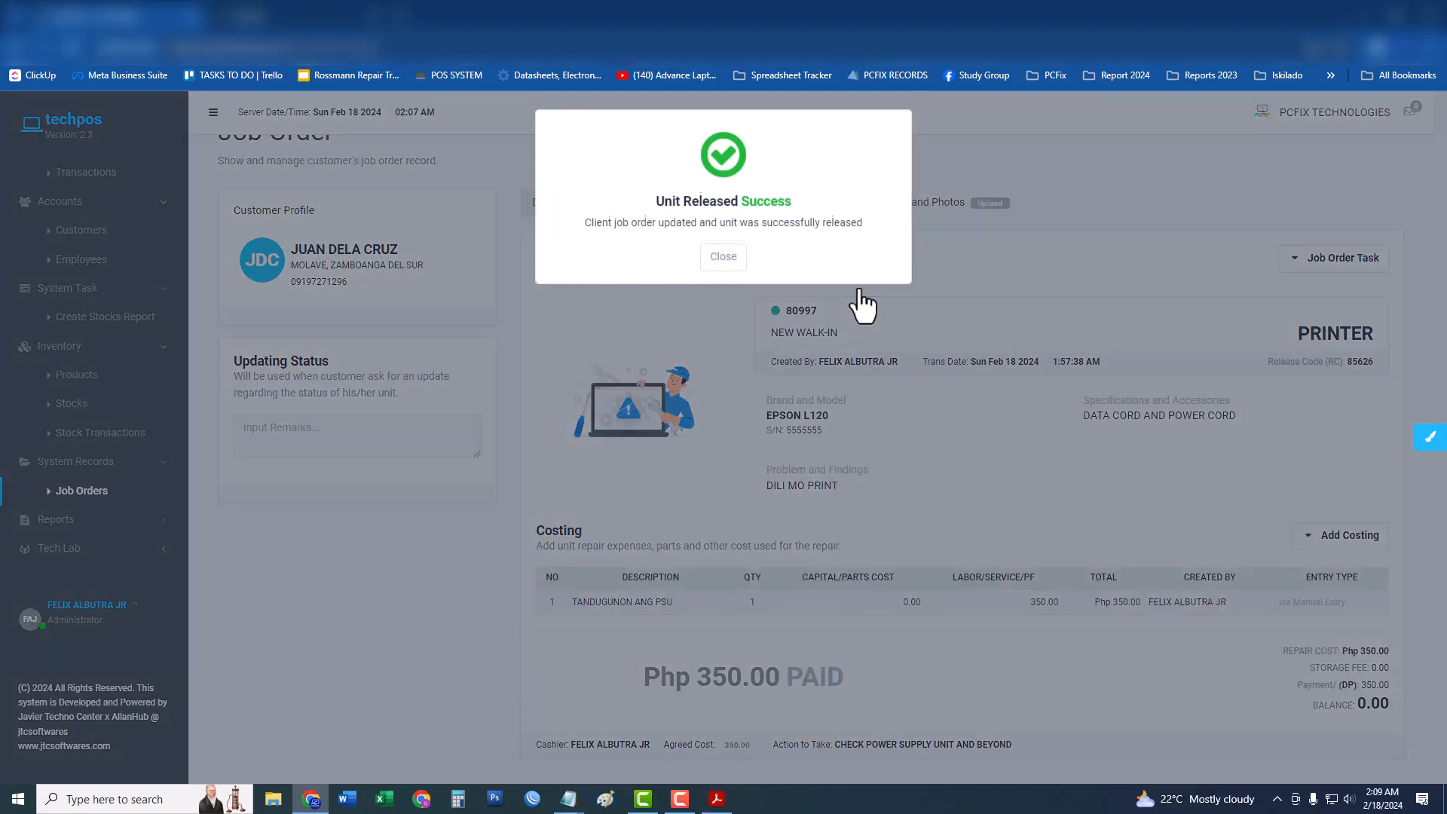
left_click(723, 260)
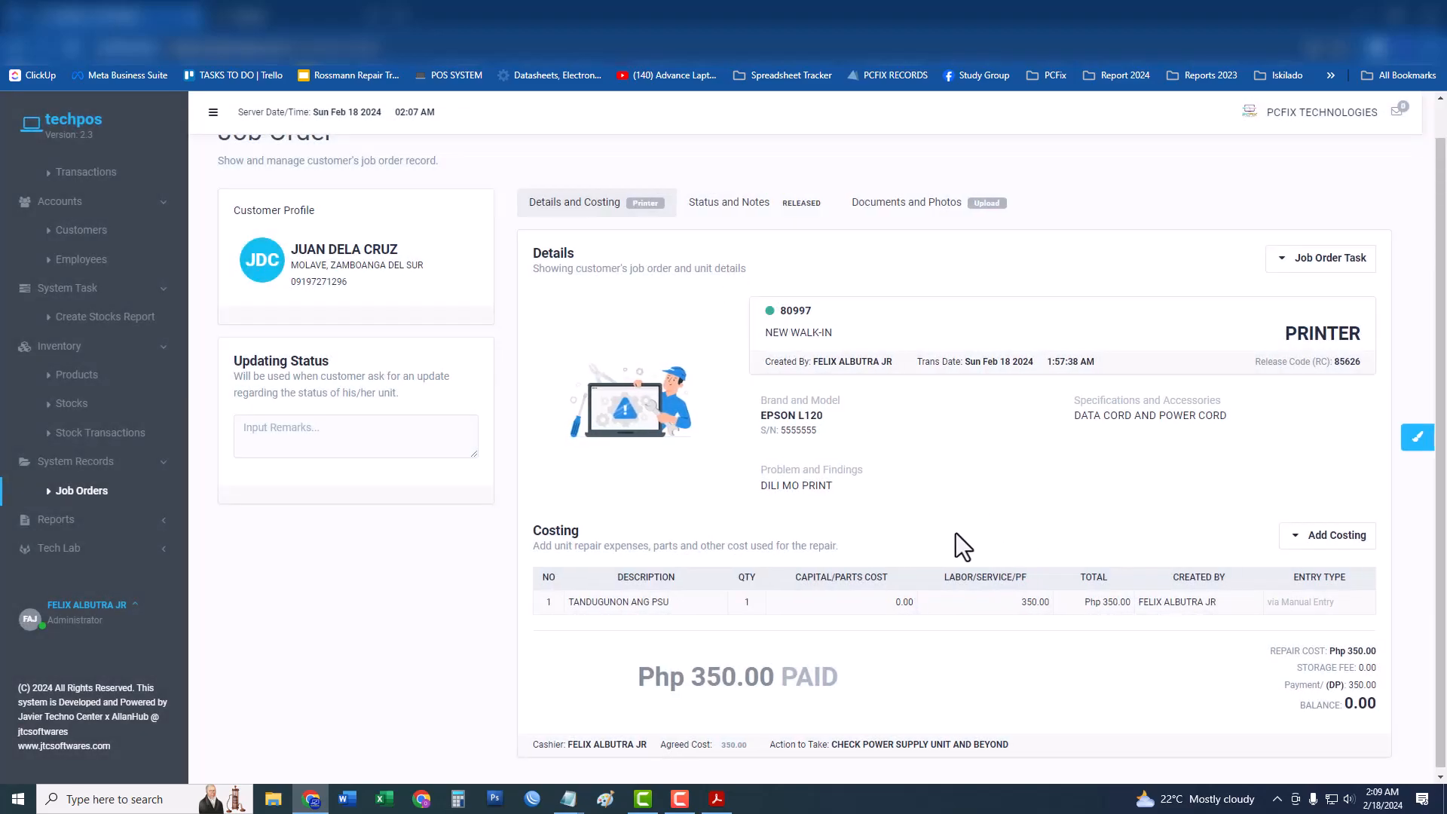